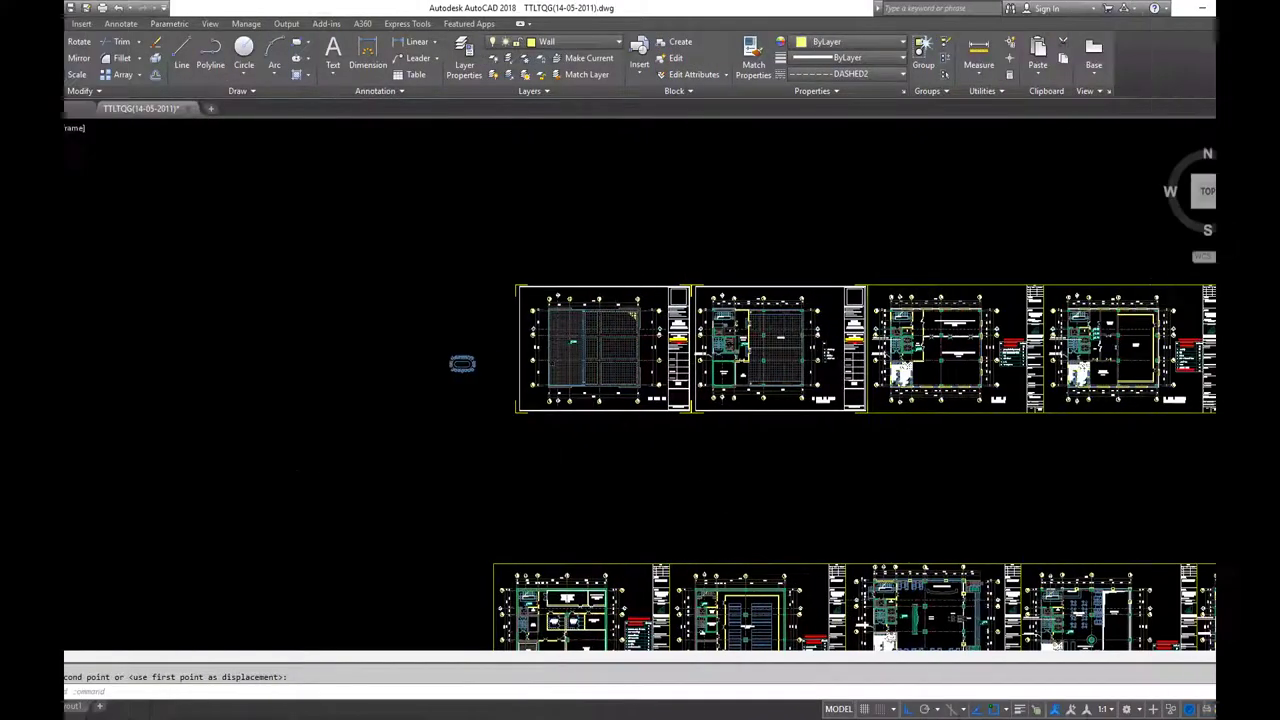
Step: Zoom in on the two rows of floor-plan sheets in model space
scroll(727, 476, up, 1)
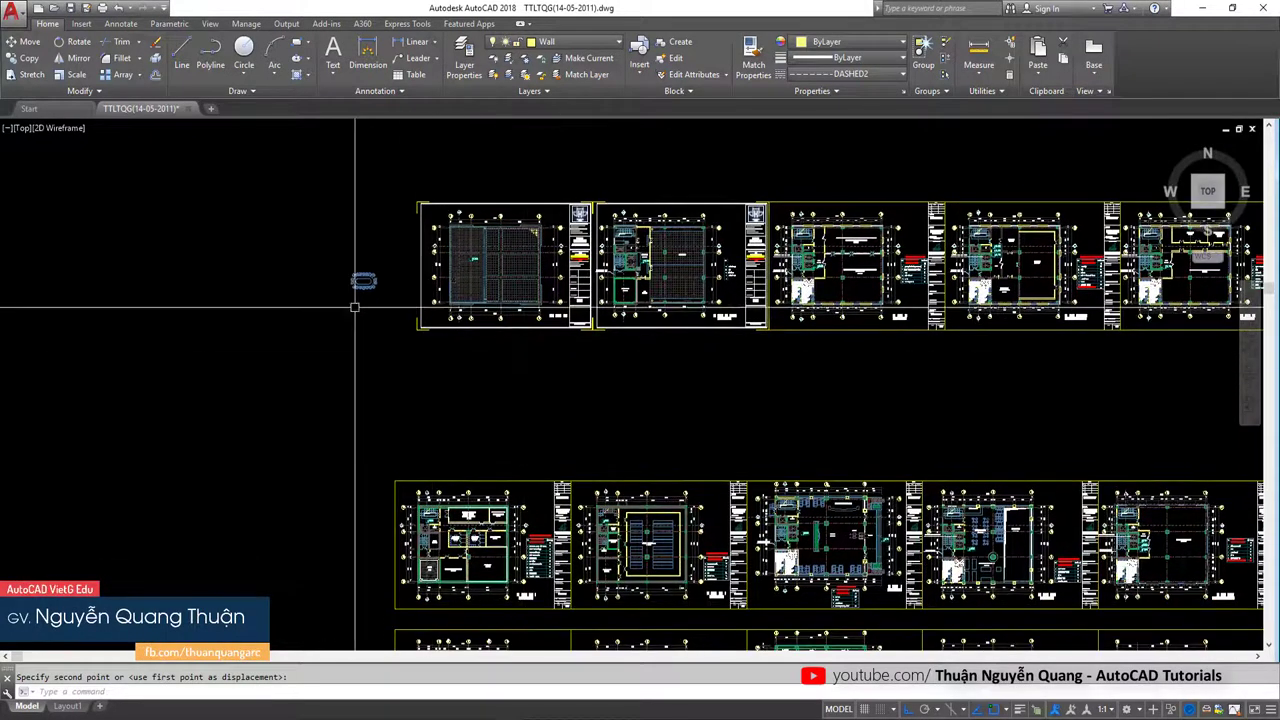
Step: Select the conference-table block left of the floor plans
middle_drag(354, 280, 367, 390)
scroll(367, 390, up, 4)
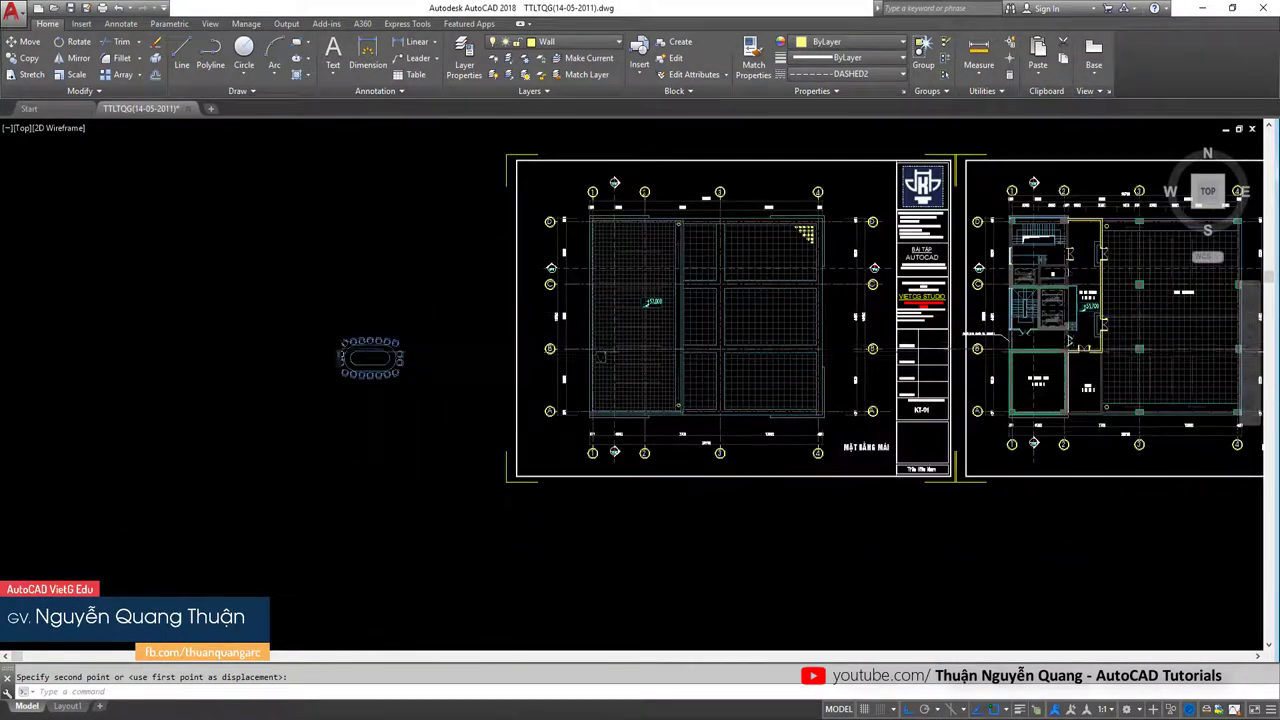
scroll(360, 357, up, 5)
click(493, 293)
click(413, 347)
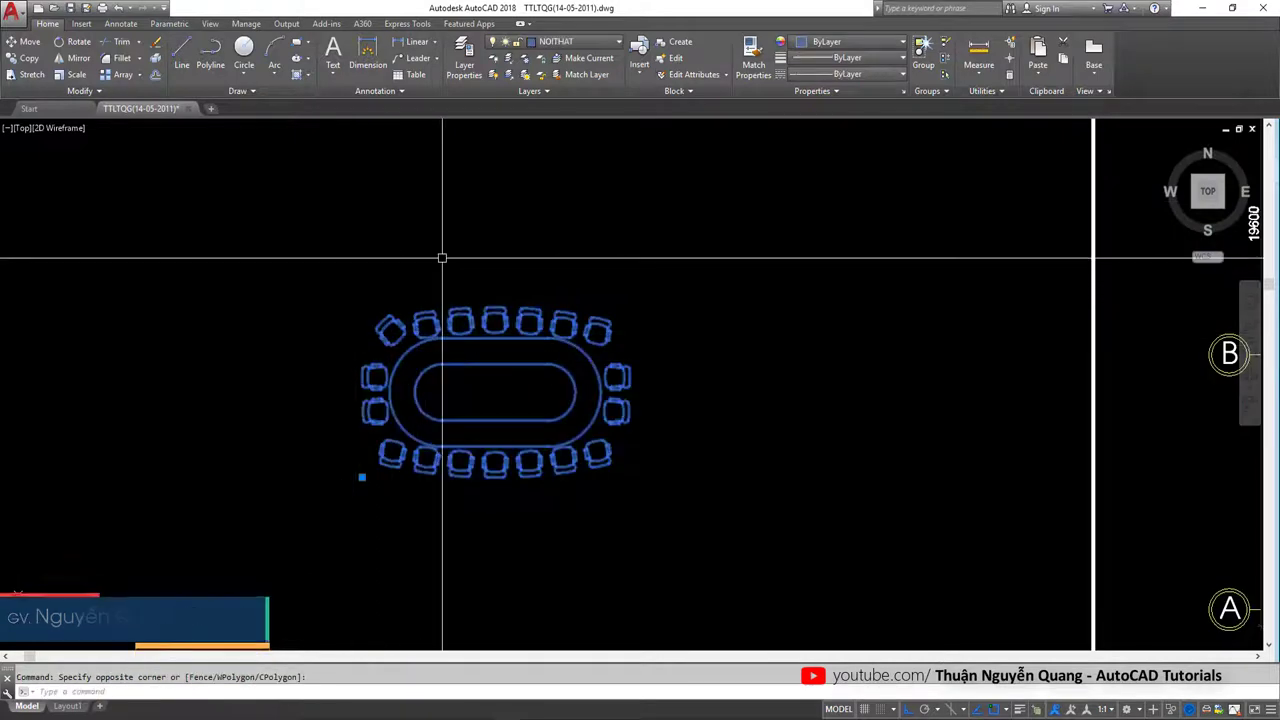
scroll(465, 353, down, 3)
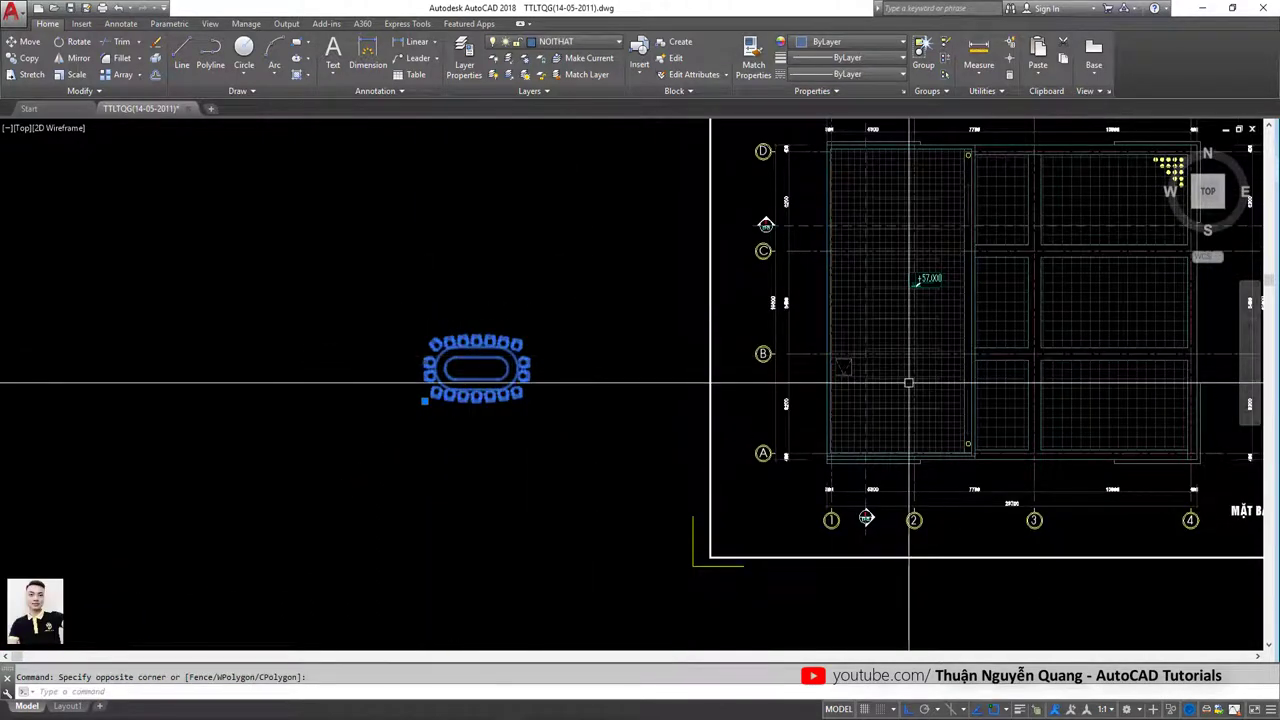
middle_drag(908, 383, 731, 444)
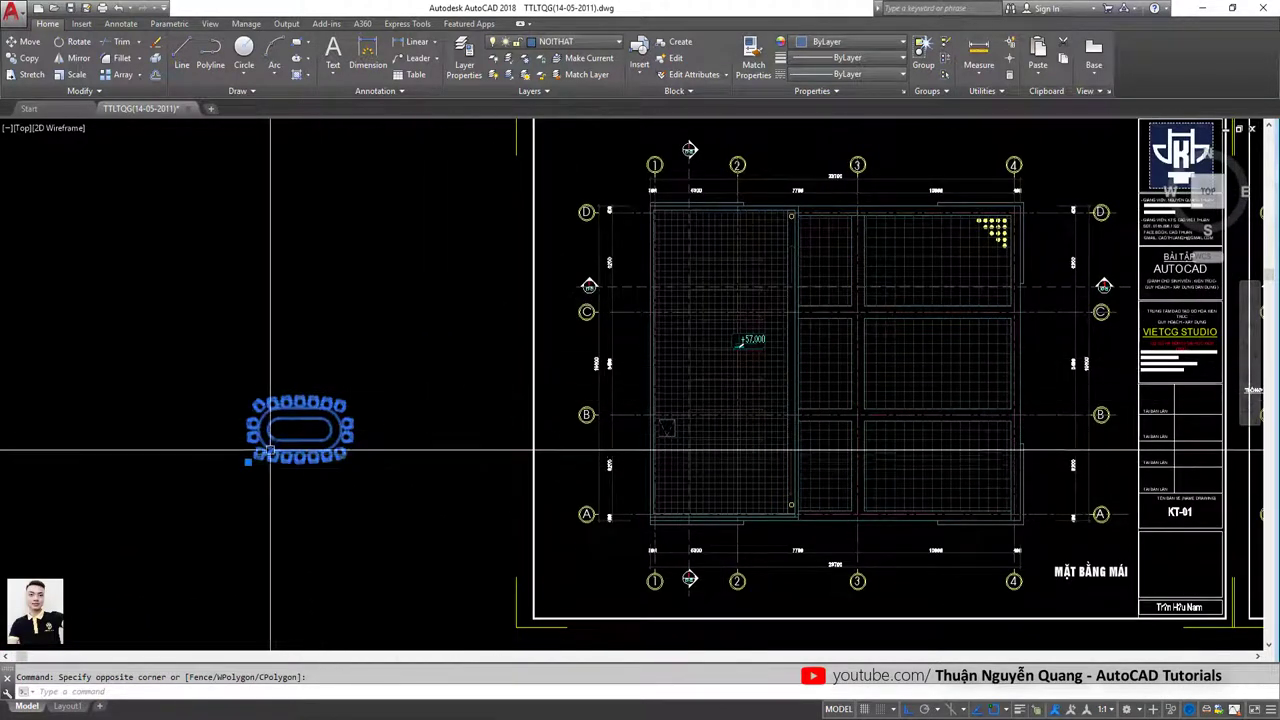
scroll(270, 450, up, 5)
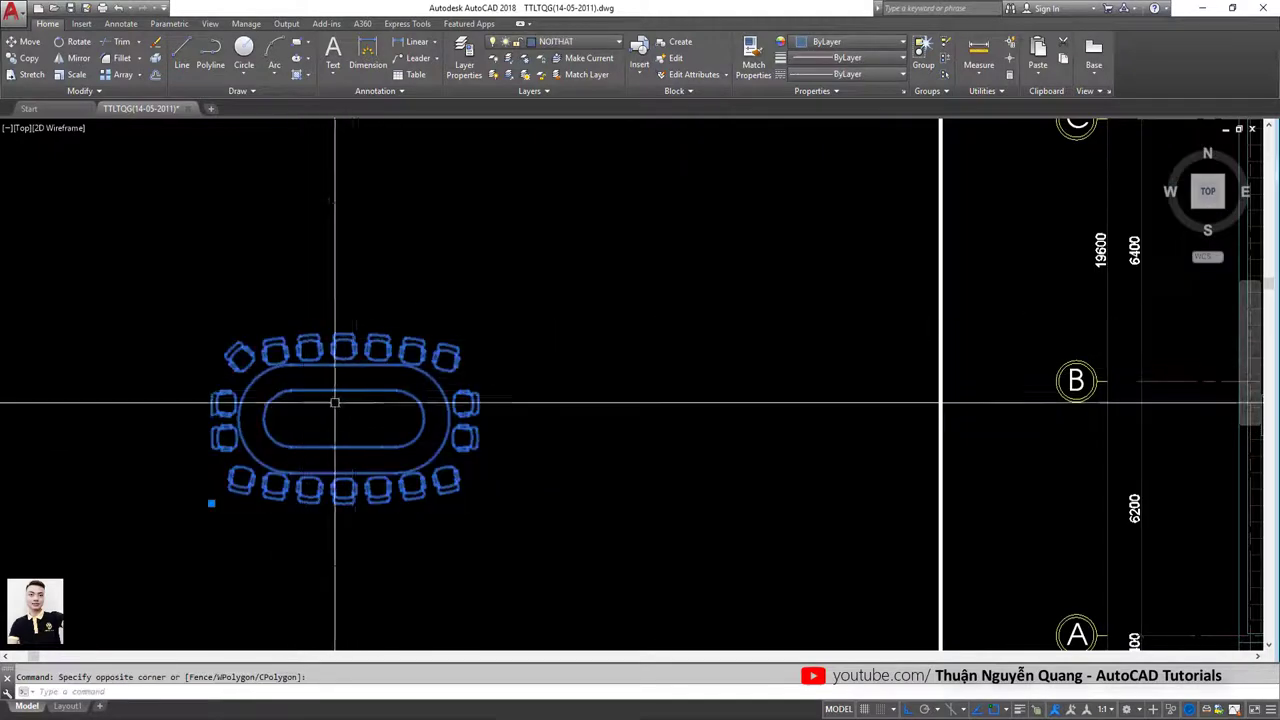
key(Escape)
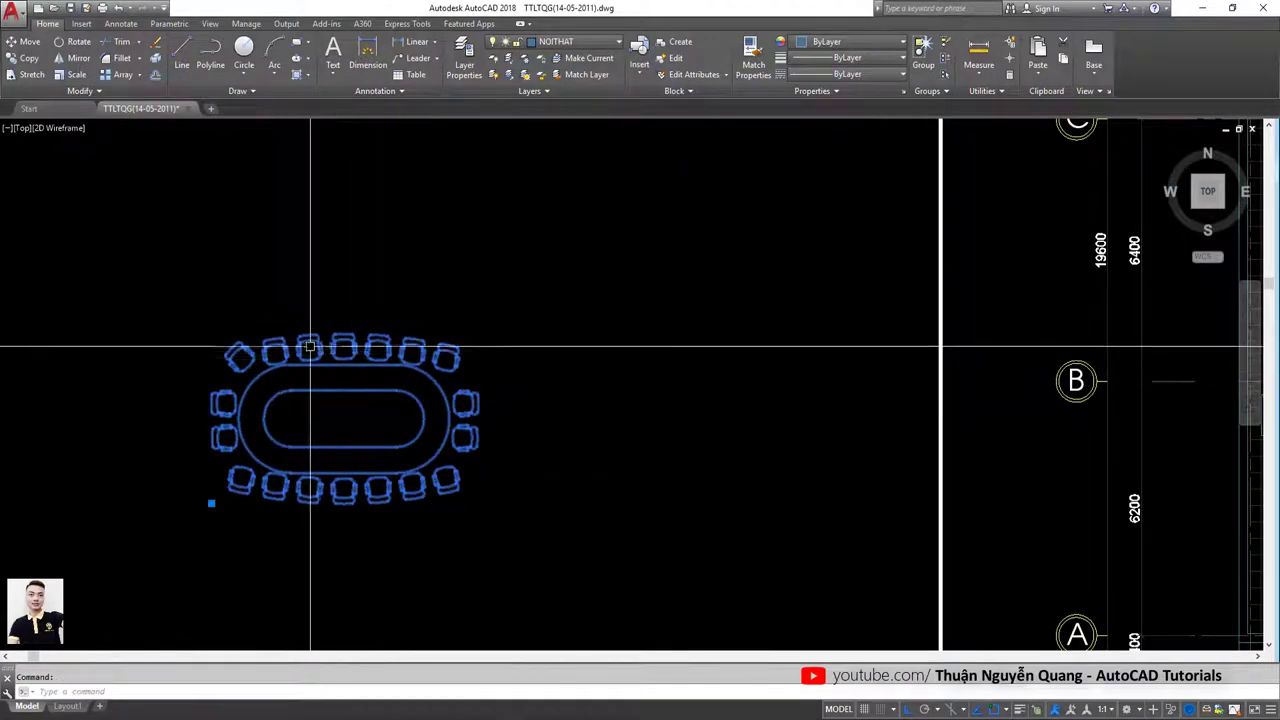
key(Escape)
scroll(407, 357, down, 3)
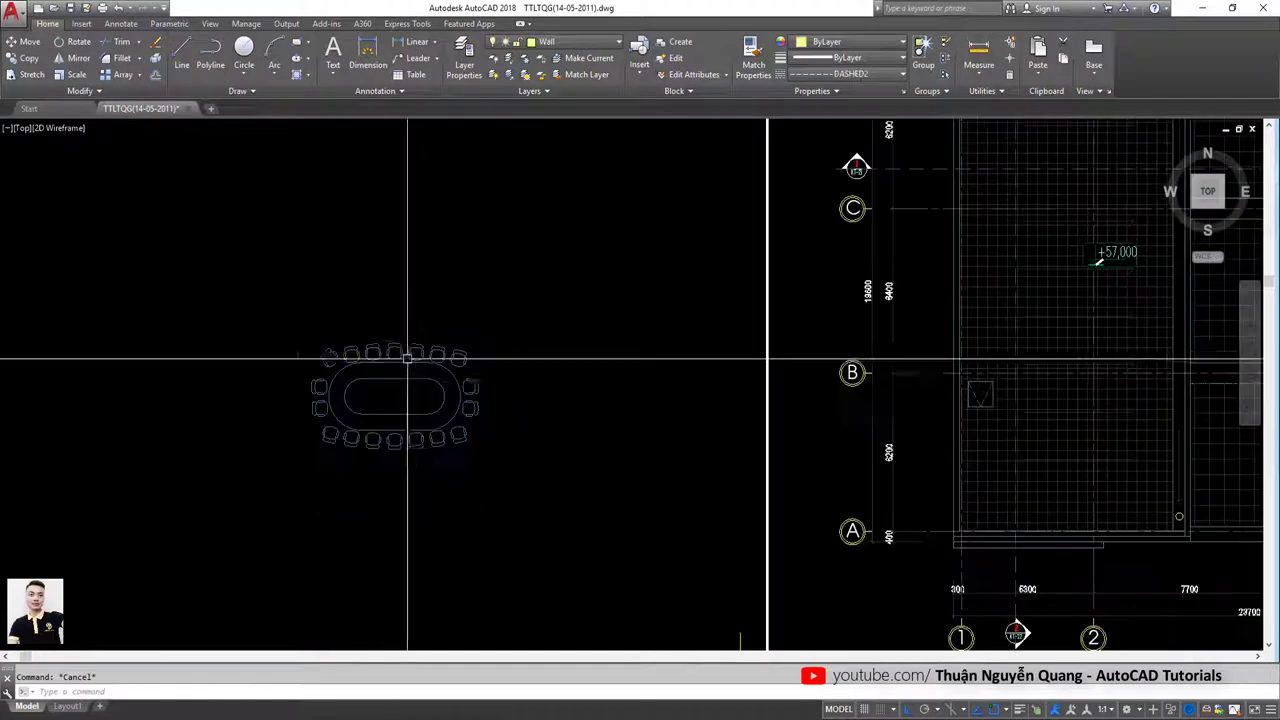
click(407, 357)
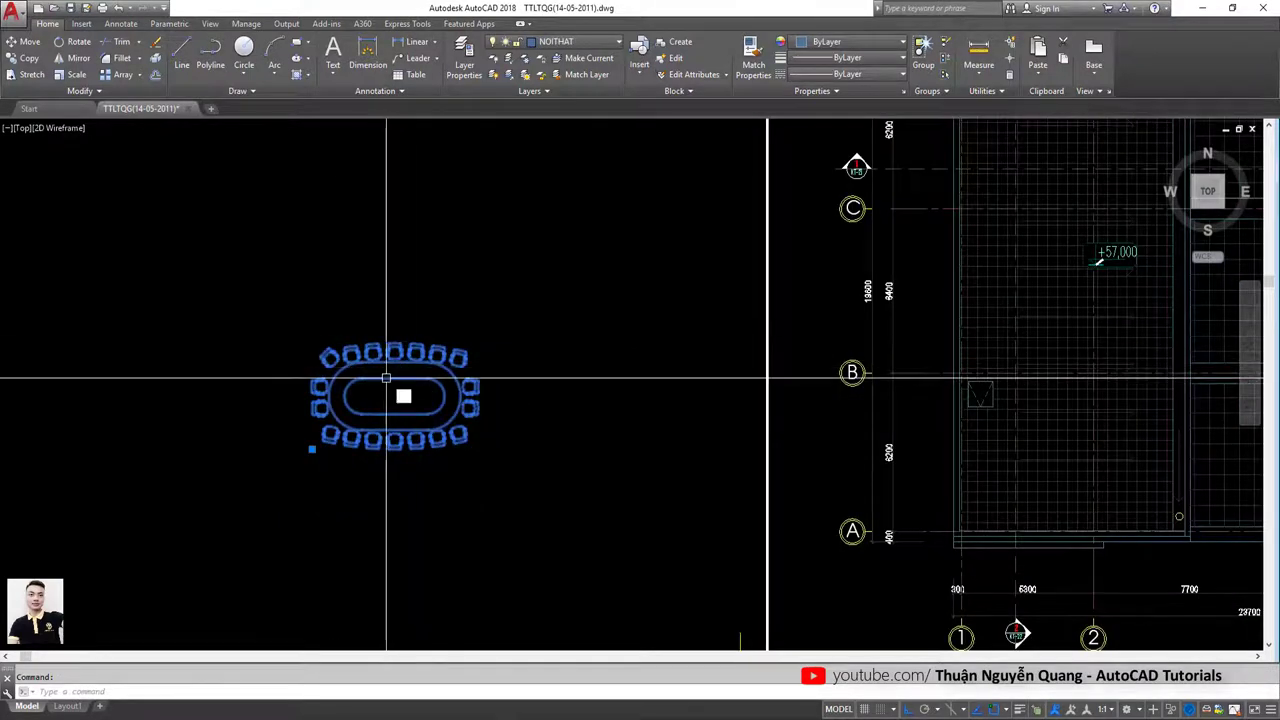
Step: Try EXPLODE (X) on the table block; it reports '1 could not be exploded'
text(x)
key(Return)
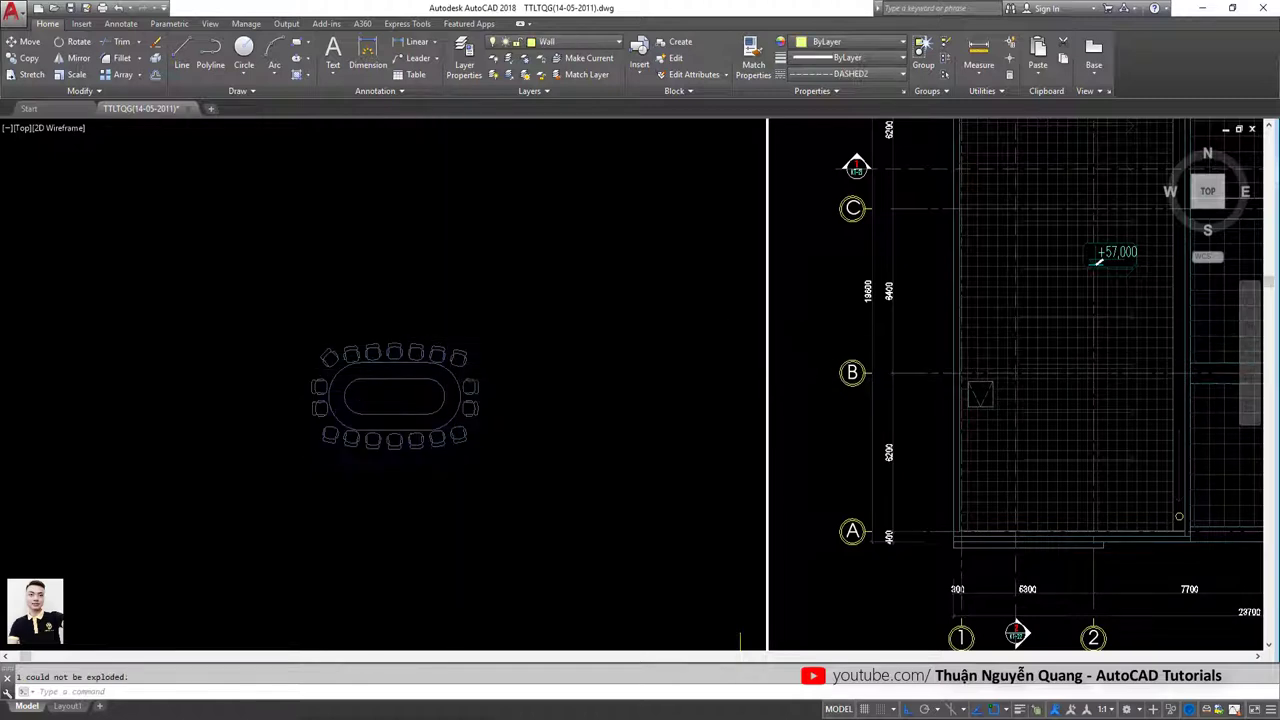
click(387, 384)
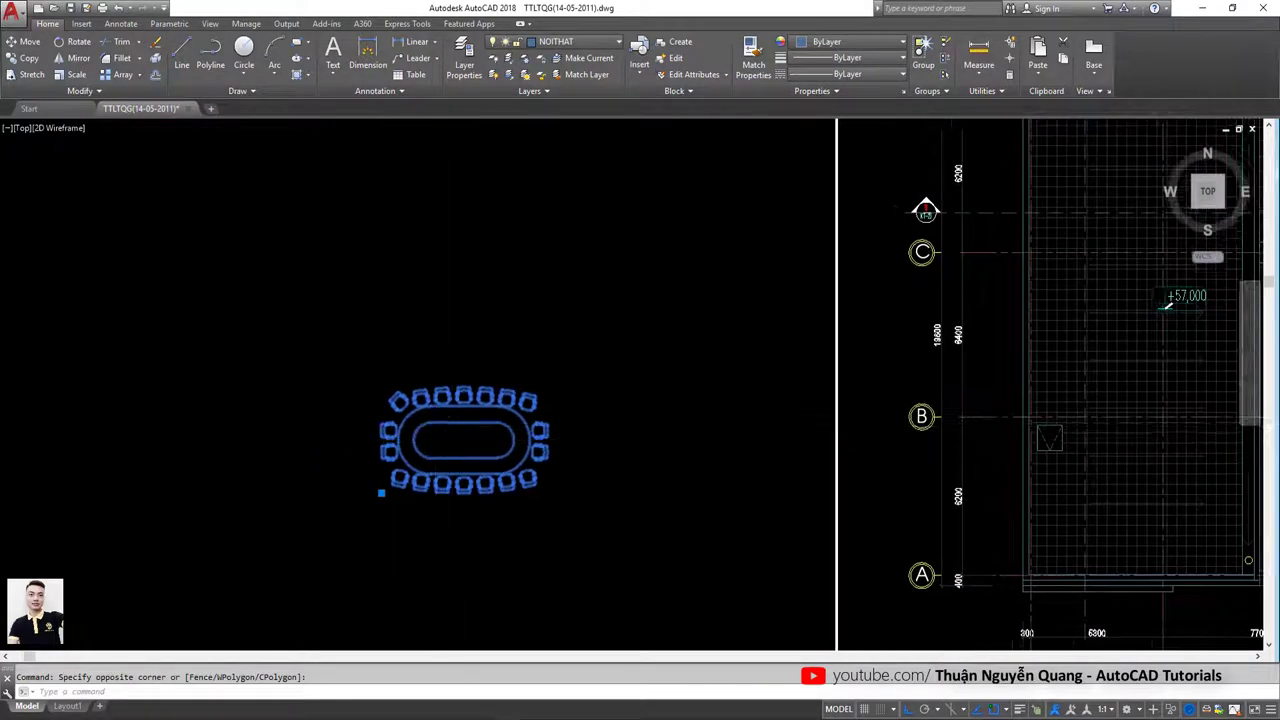
scroll(508, 380, up, 2)
scroll(506, 407, up, 1)
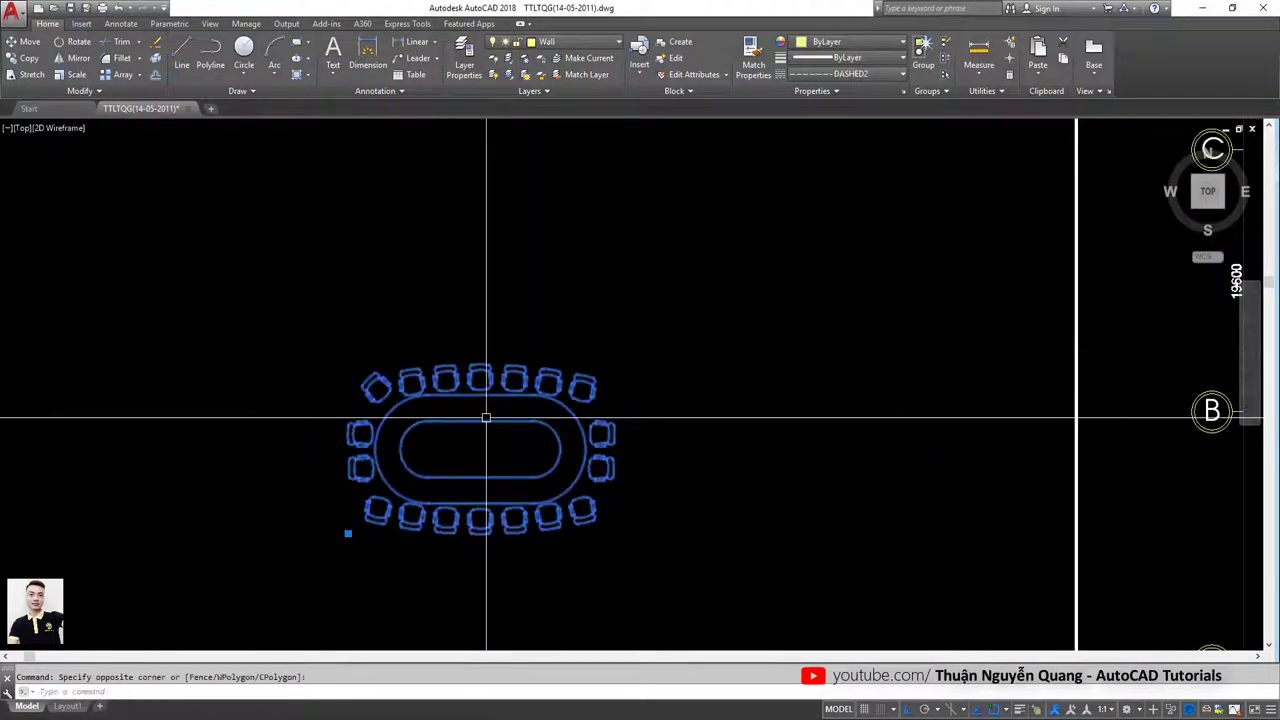
text(x)
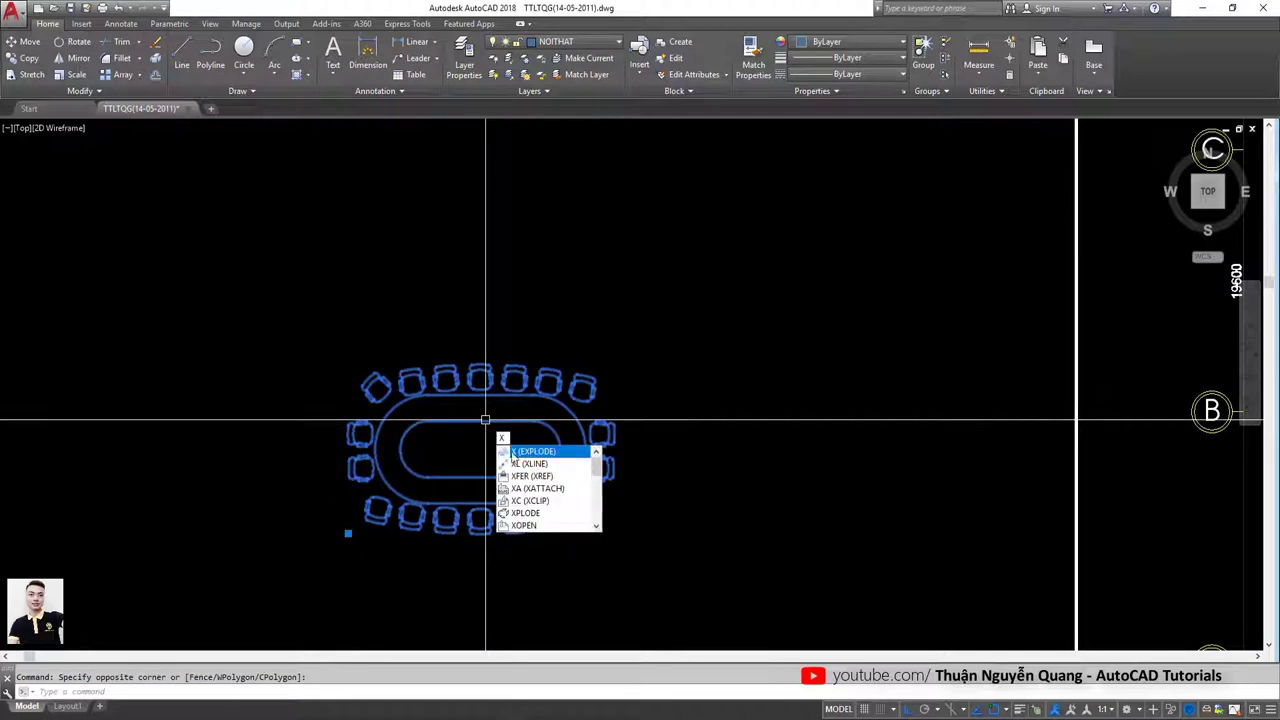
key(Return)
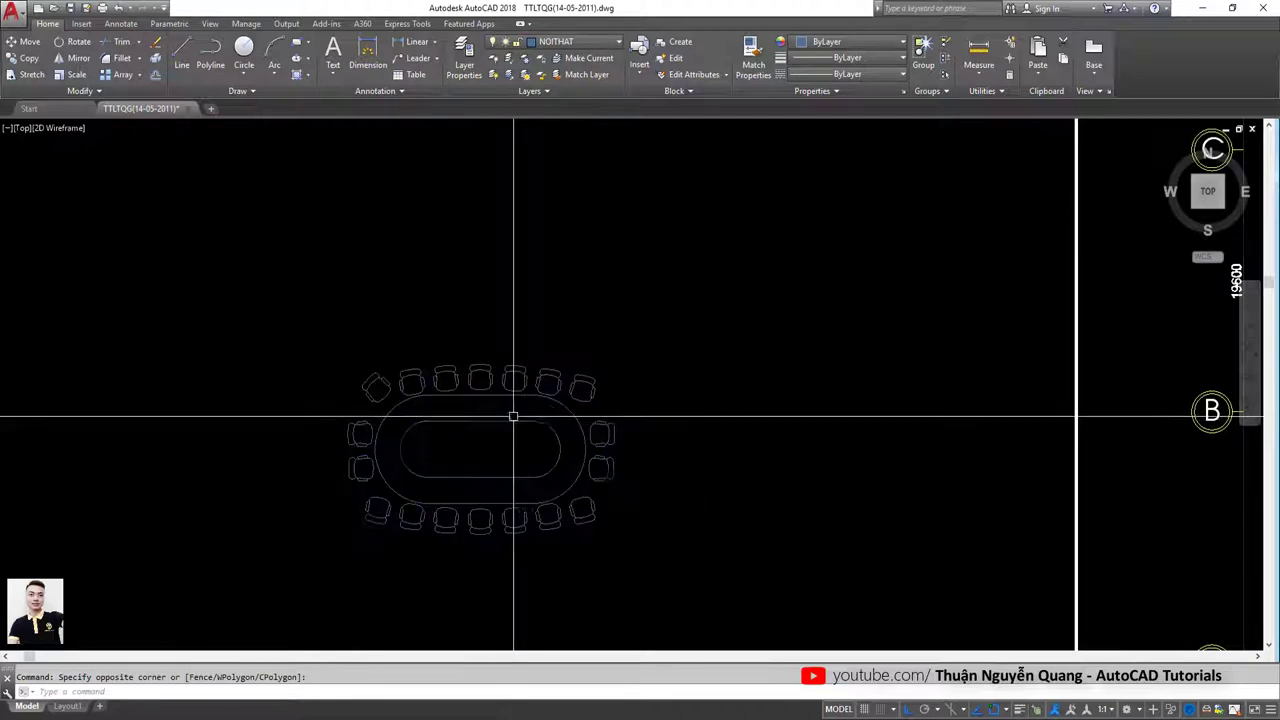
click(469, 398)
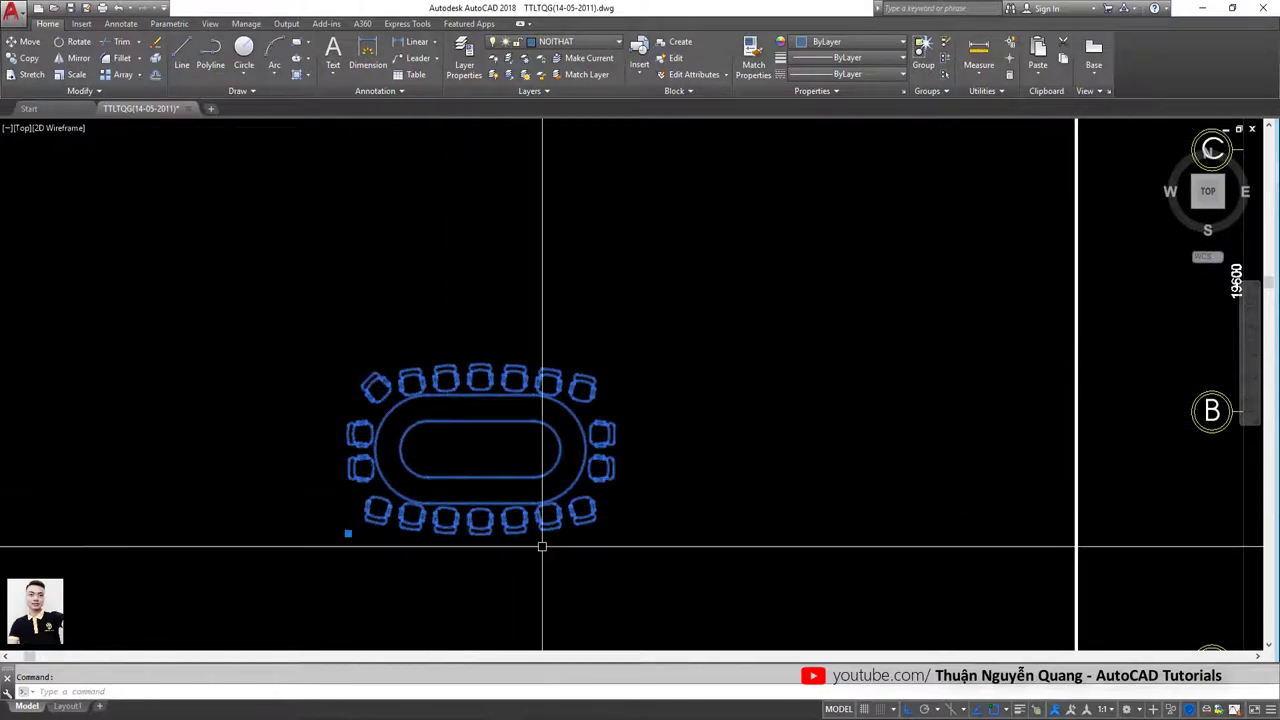
Step: Select the double door in the floor plan and copy it from a base point on the door
scroll(400, 414, down, 8)
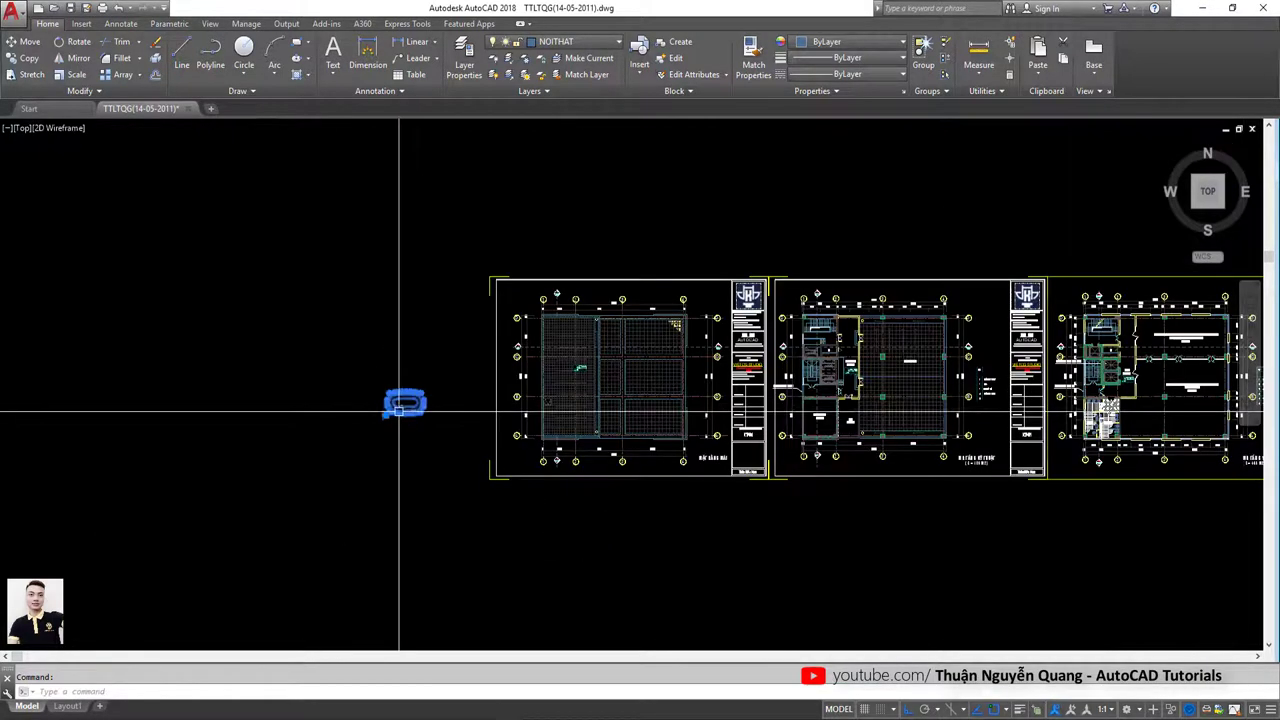
key(Escape)
middle_drag(829, 414, 569, 414)
scroll(594, 410, up, 10)
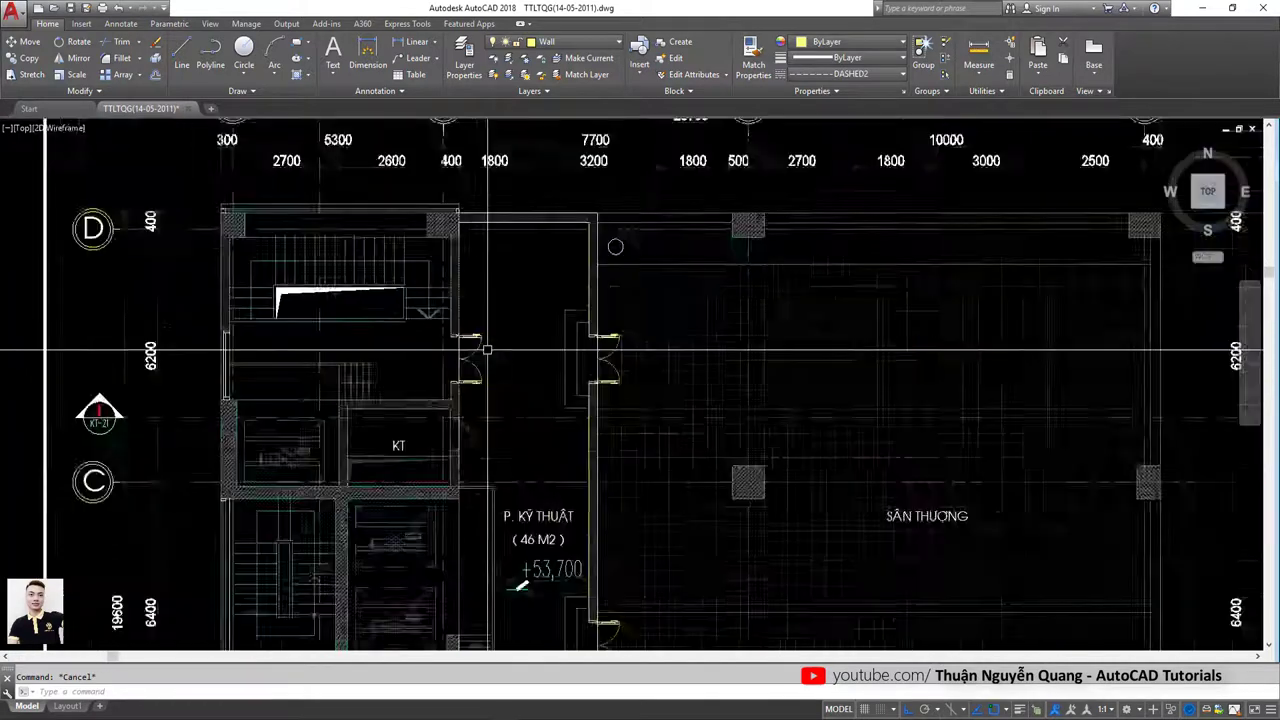
click(462, 358)
text(co)
key(Return)
click(478, 400)
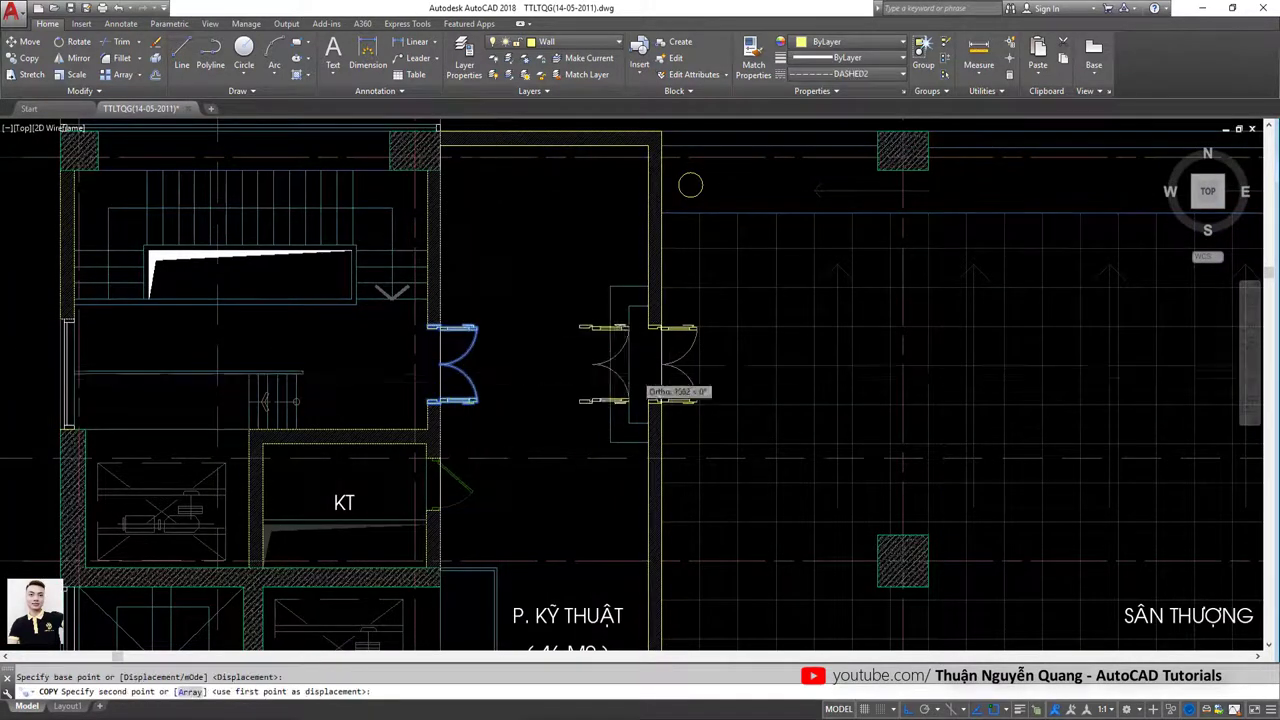
Step: Place the door copy beside the conference table with ortho turned off
scroll(674, 382, down, 8)
middle_drag(306, 449, 906, 481)
key(F8)
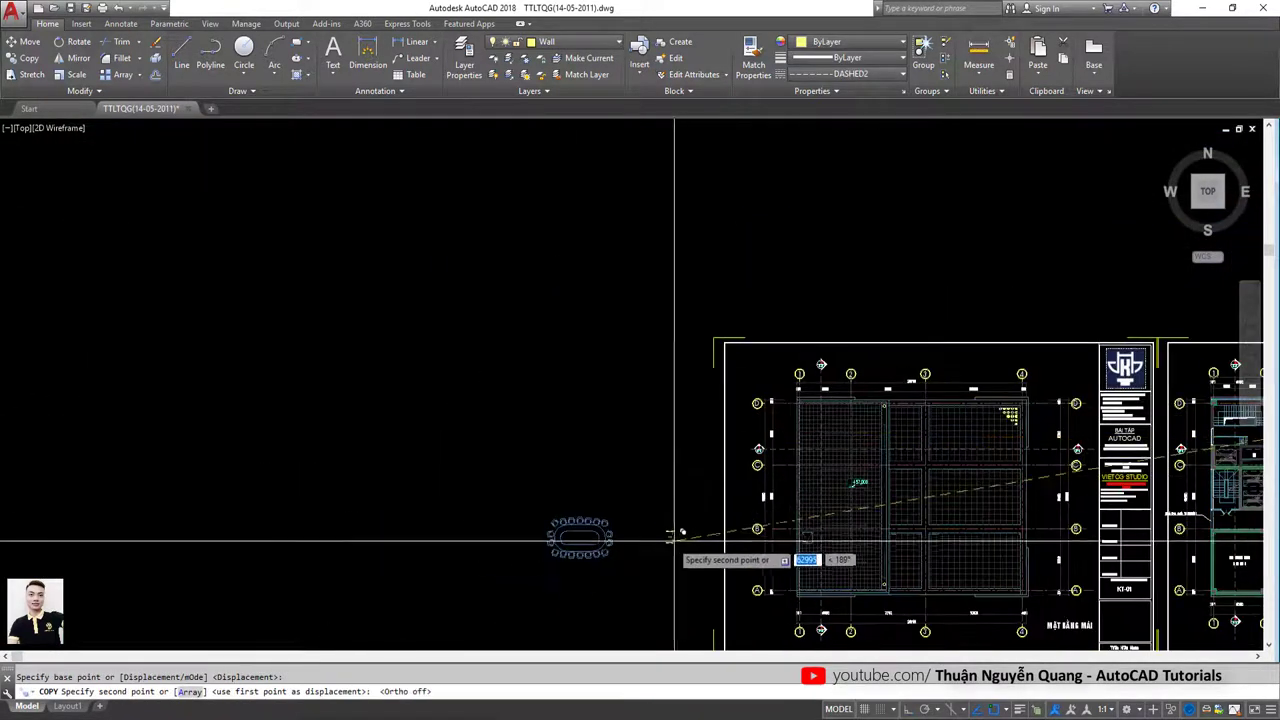
scroll(677, 534, up, 5)
click(600, 540)
scroll(600, 540, up, 2)
key(Escape)
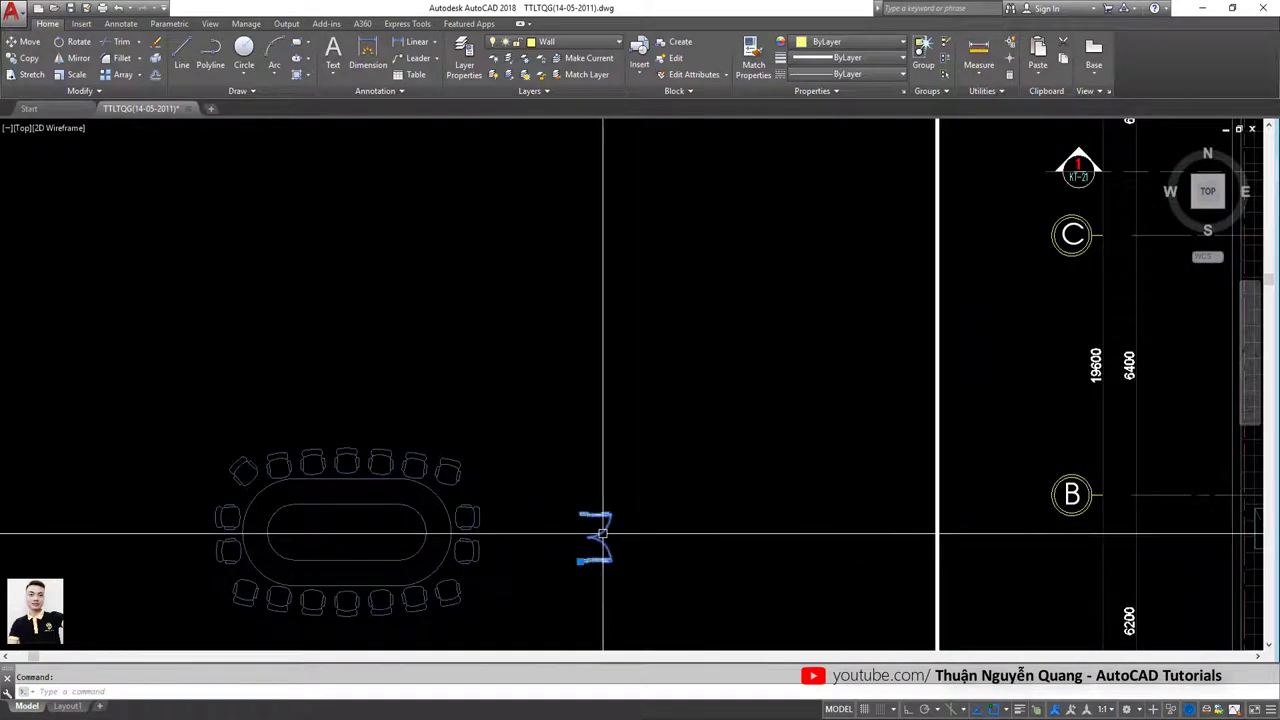
Step: Window-select the door copy beside the conference table
scroll(606, 523, up, 2)
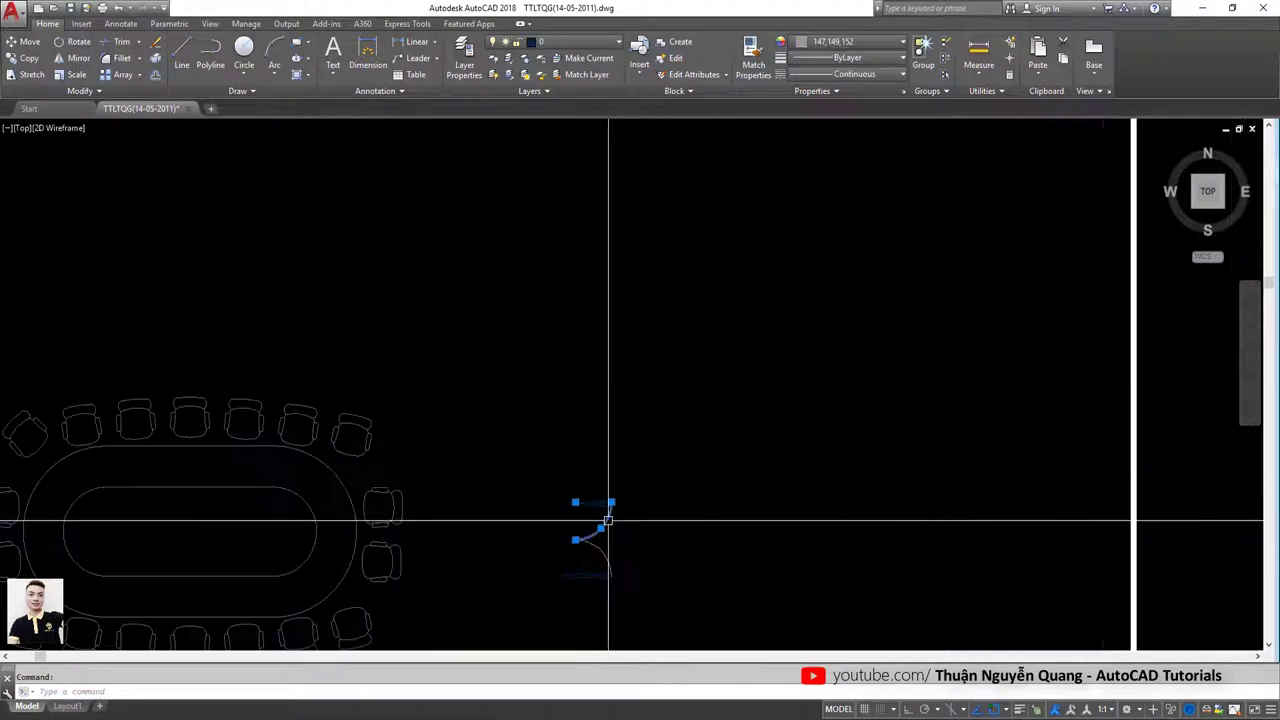
scroll(583, 508, up, 2)
scroll(500, 463, up, 3)
click(499, 463)
key(Escape)
scroll(657, 480, down, 3)
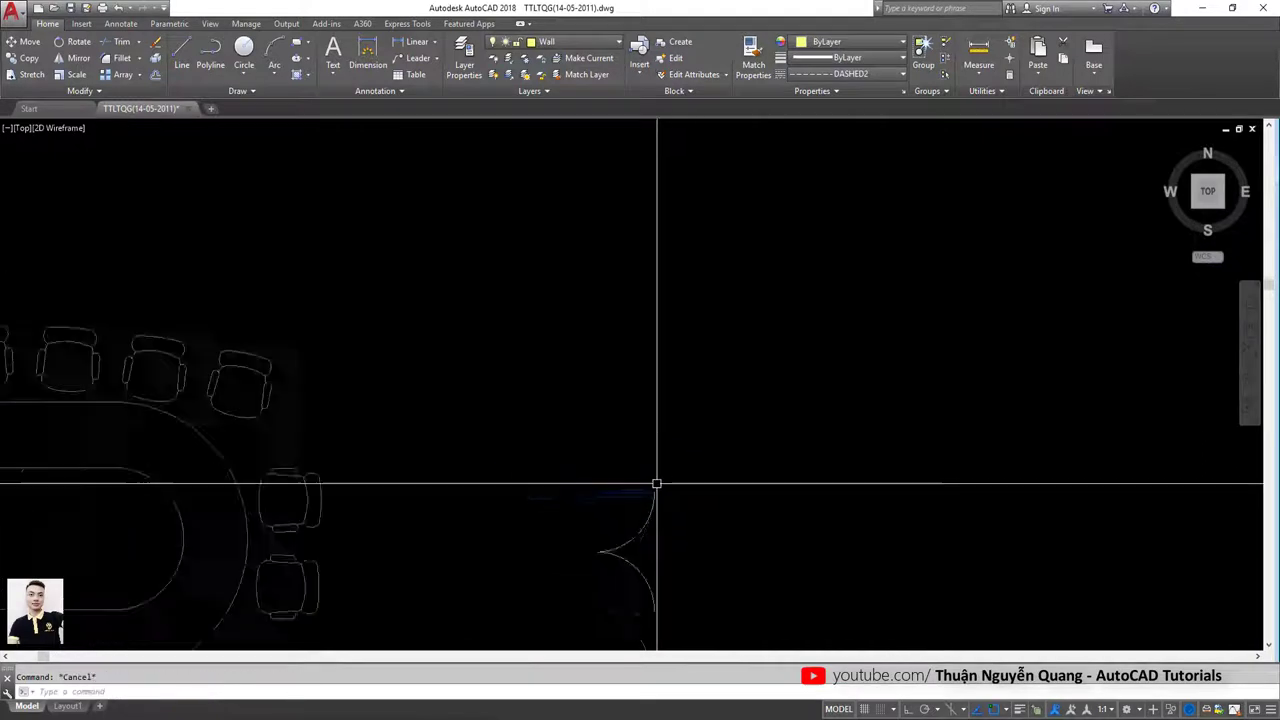
scroll(400, 450, down, 2)
click(127, 548)
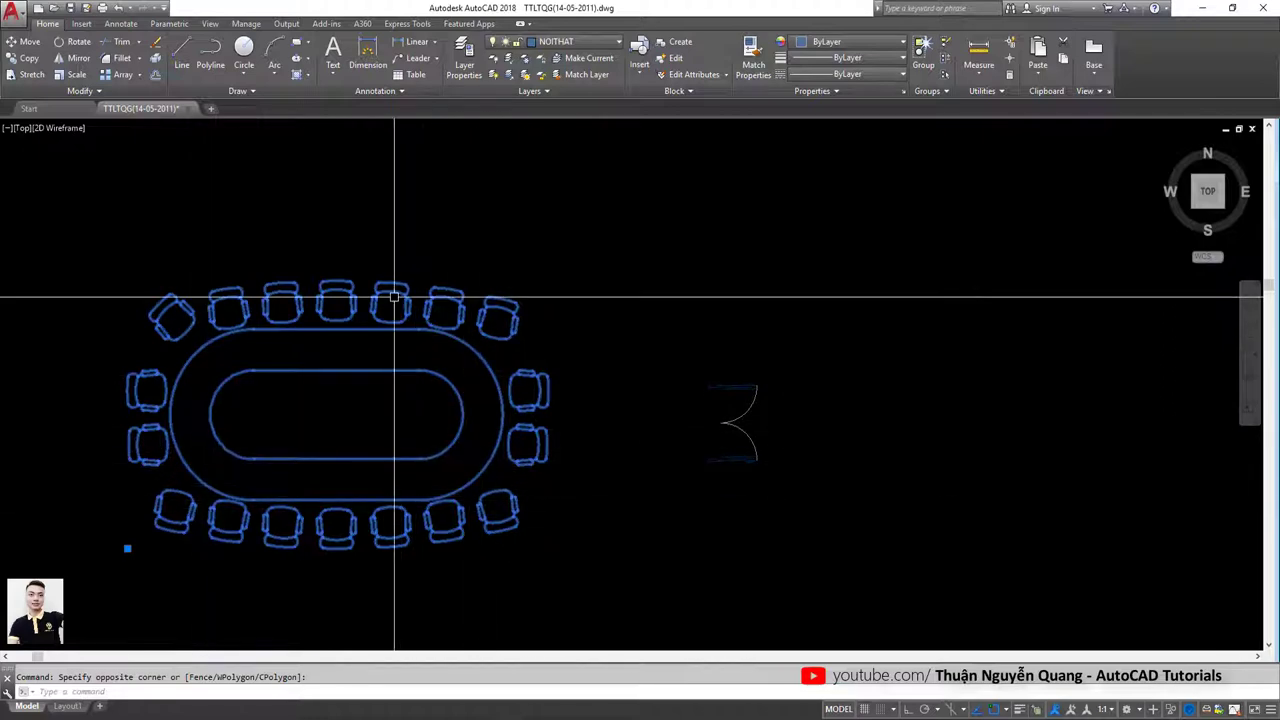
scroll(763, 459, up, 4)
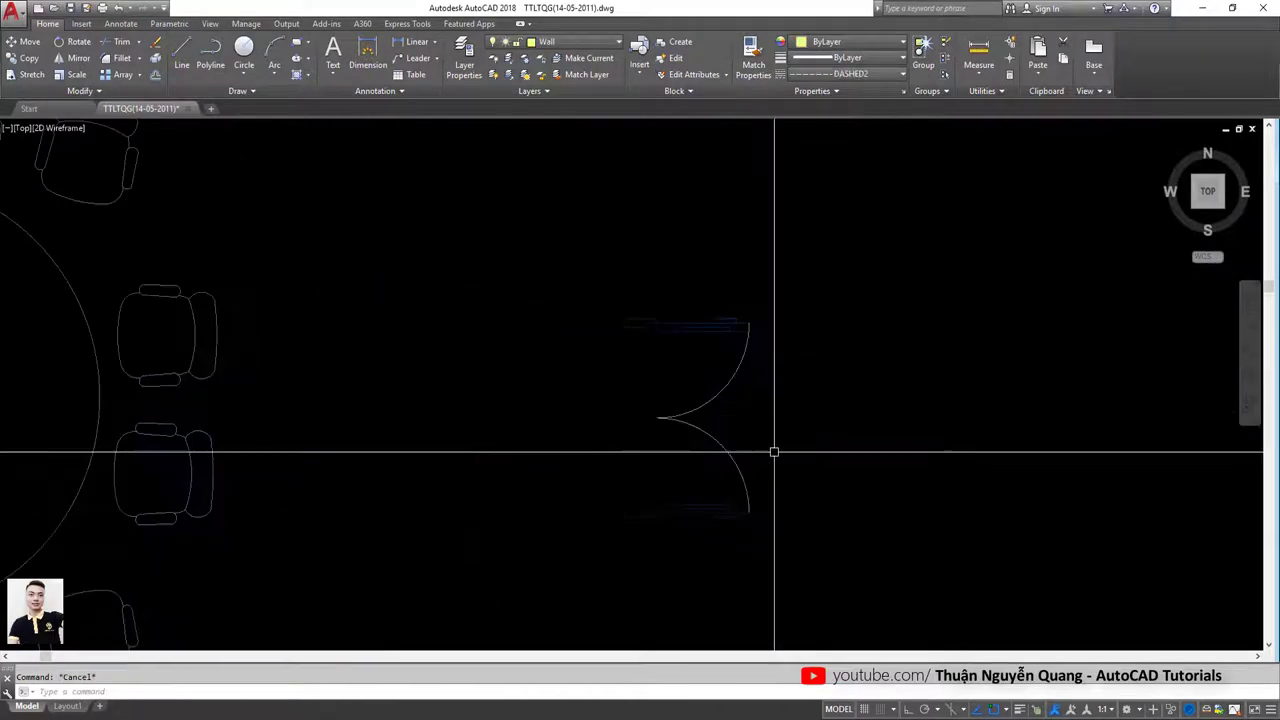
key(Escape)
click(749, 431)
click(611, 414)
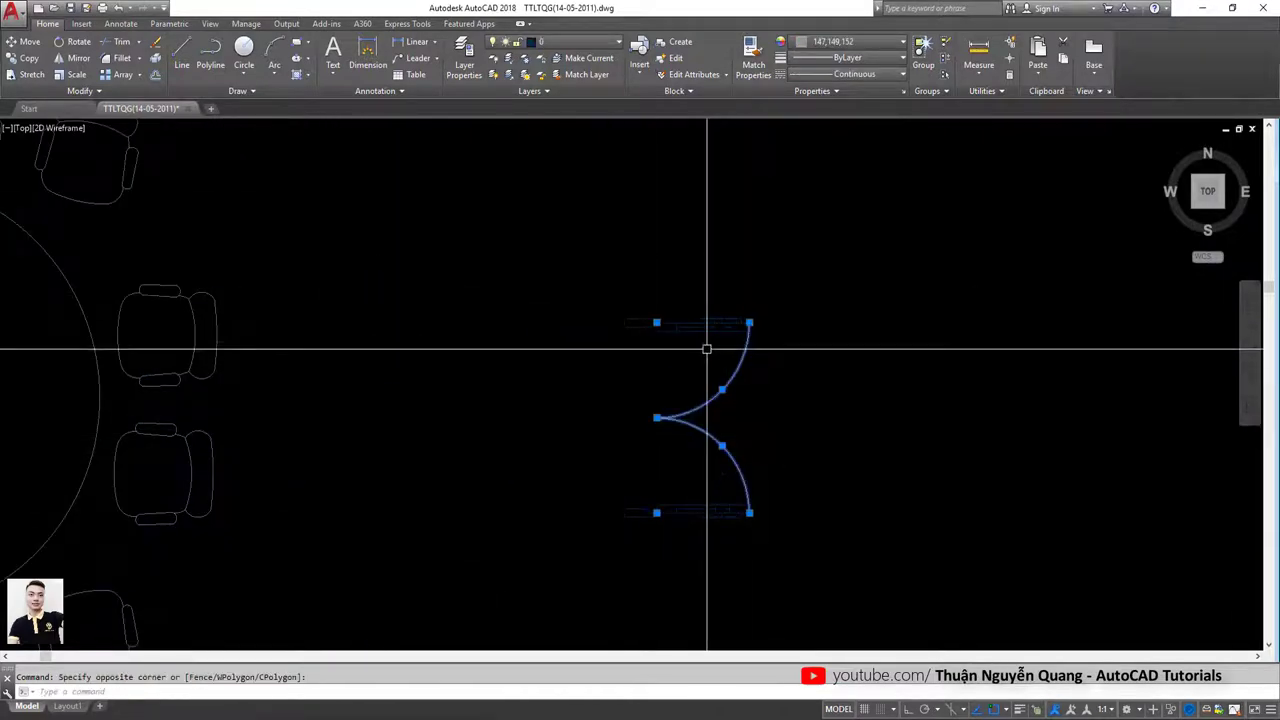
scroll(705, 349, up, 2)
scroll(680, 329, up, 2)
key(Escape)
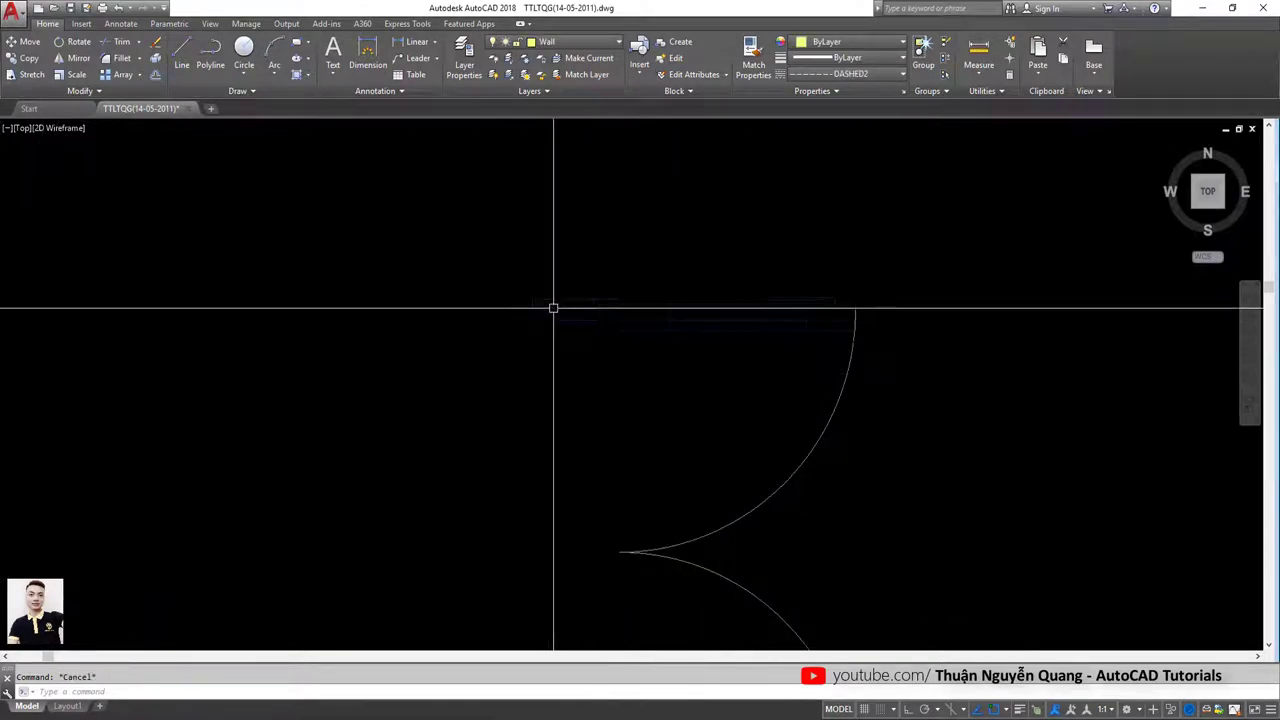
Step: Select the whole door copy and set it to layer 0 with ByBlock colour
scroll(600, 390, down, 3)
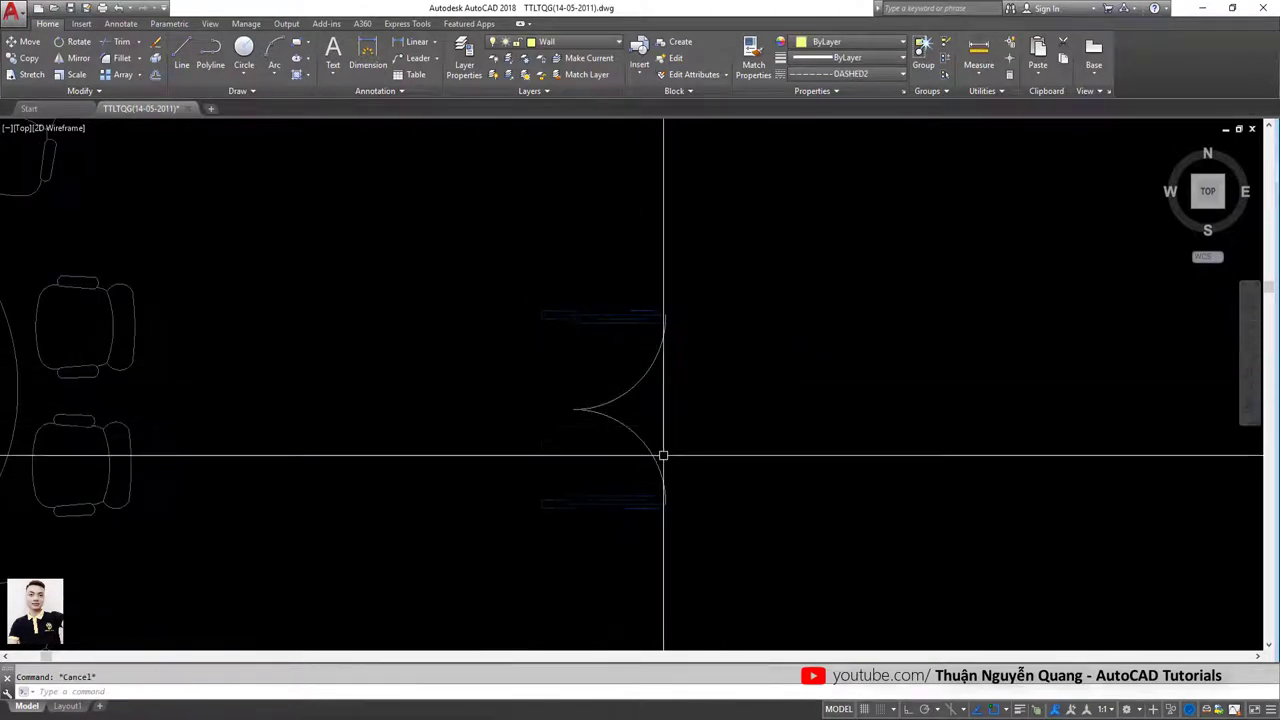
scroll(672, 378, down, 1)
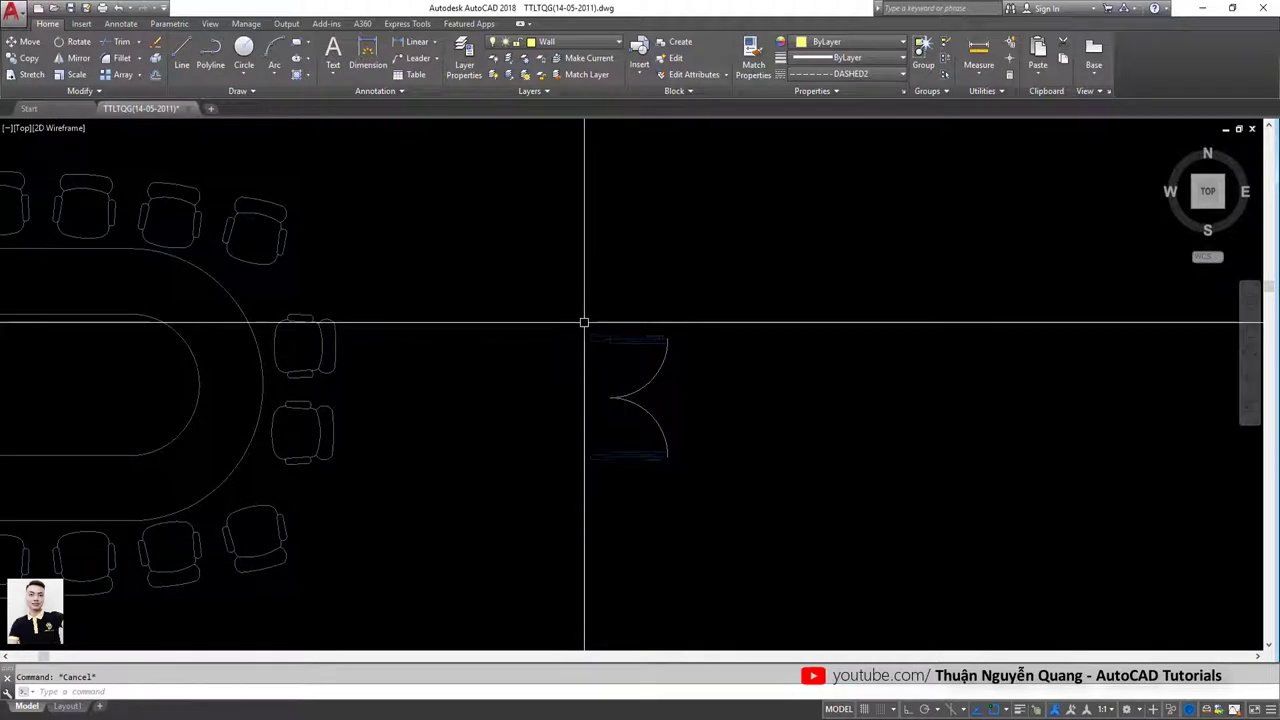
click(586, 323)
click(743, 491)
click(683, 235)
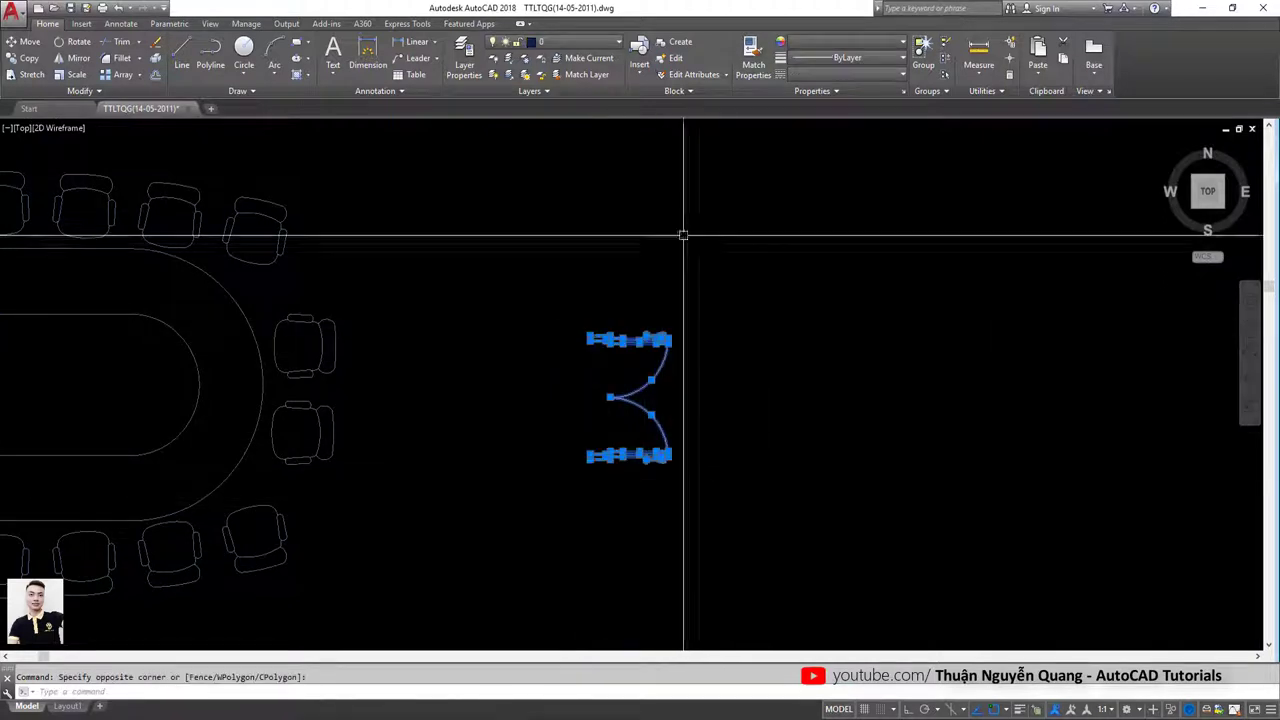
click(823, 41)
Step: Delete the door copy, then select the conference table with its chairs
key(Escape)
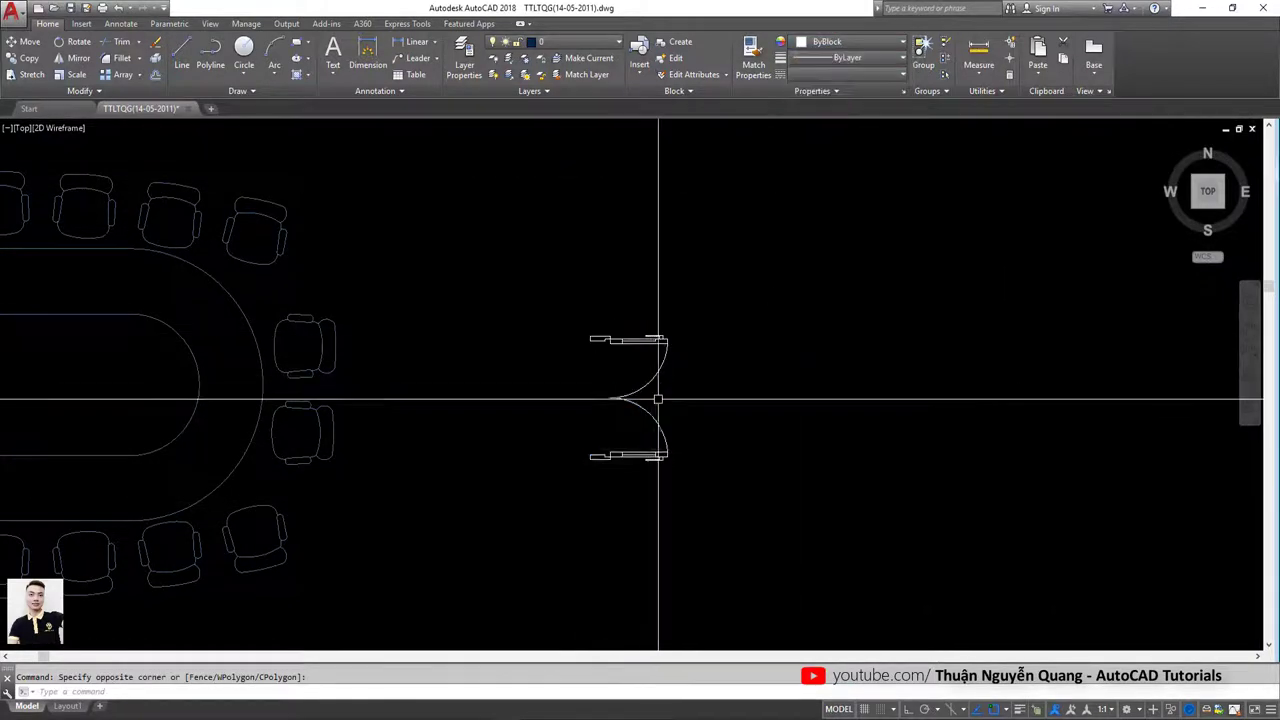
click(702, 487)
click(557, 316)
key(Delete)
scroll(557, 316, down, 1)
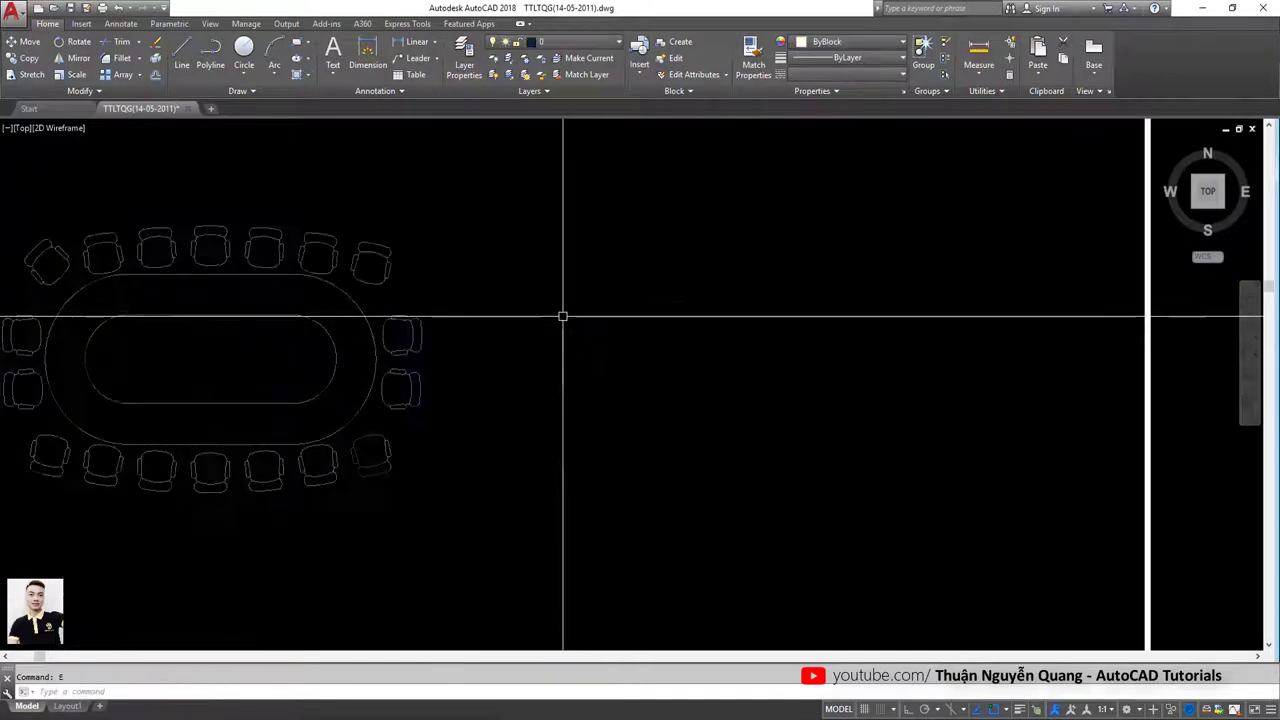
click(400, 335)
middle_drag(120, 228, 414, 243)
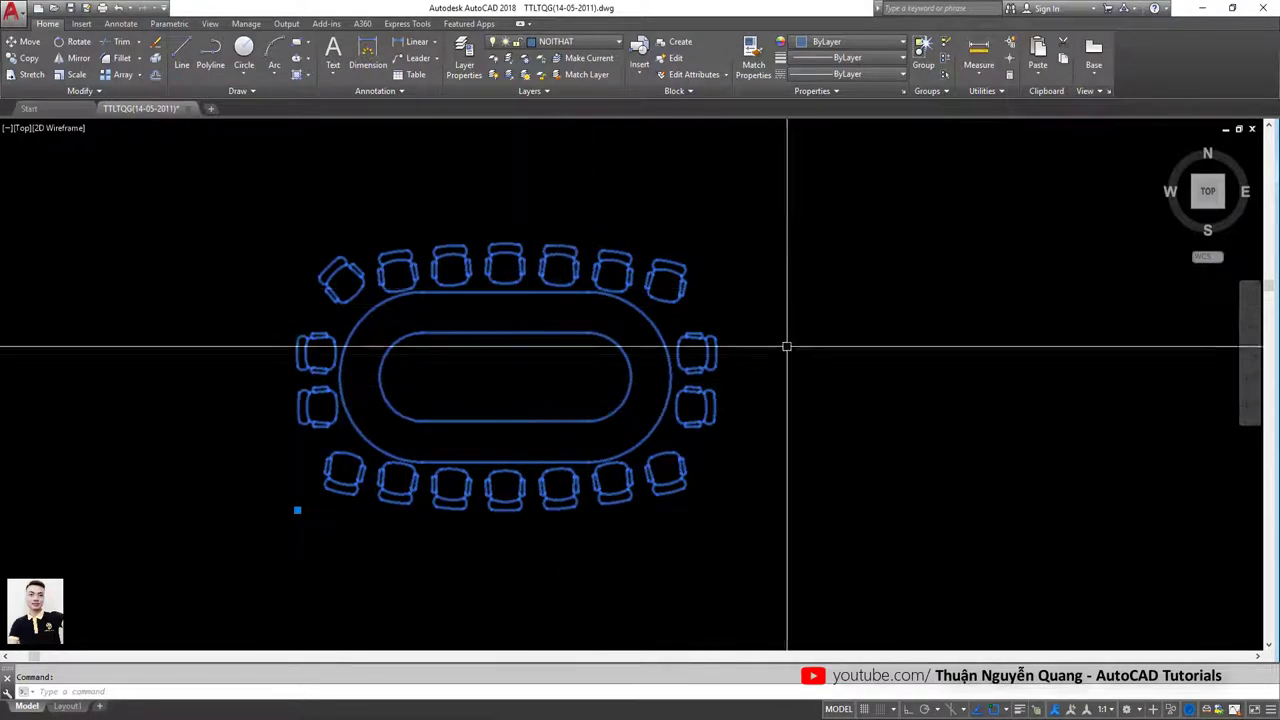
Step: Copy the conference table into the space left of the floor-plan sheets
scroll(640, 385, down, 5)
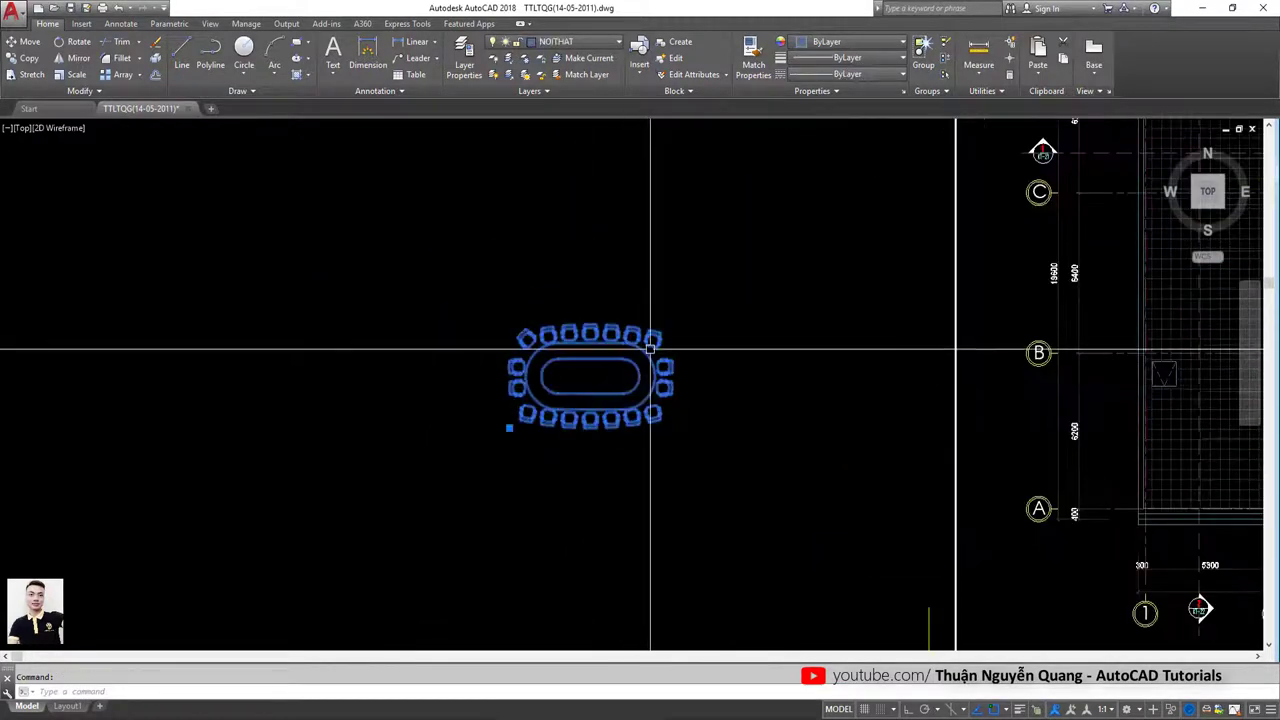
key(Escape)
scroll(540, 368, down, 4)
mouse_move(555, 376)
middle_down()
mouse_move(434, 386)
mouse_move(40, 370)
middle_up()
scroll(457, 366, up, 2)
scroll(729, 351, up, 5)
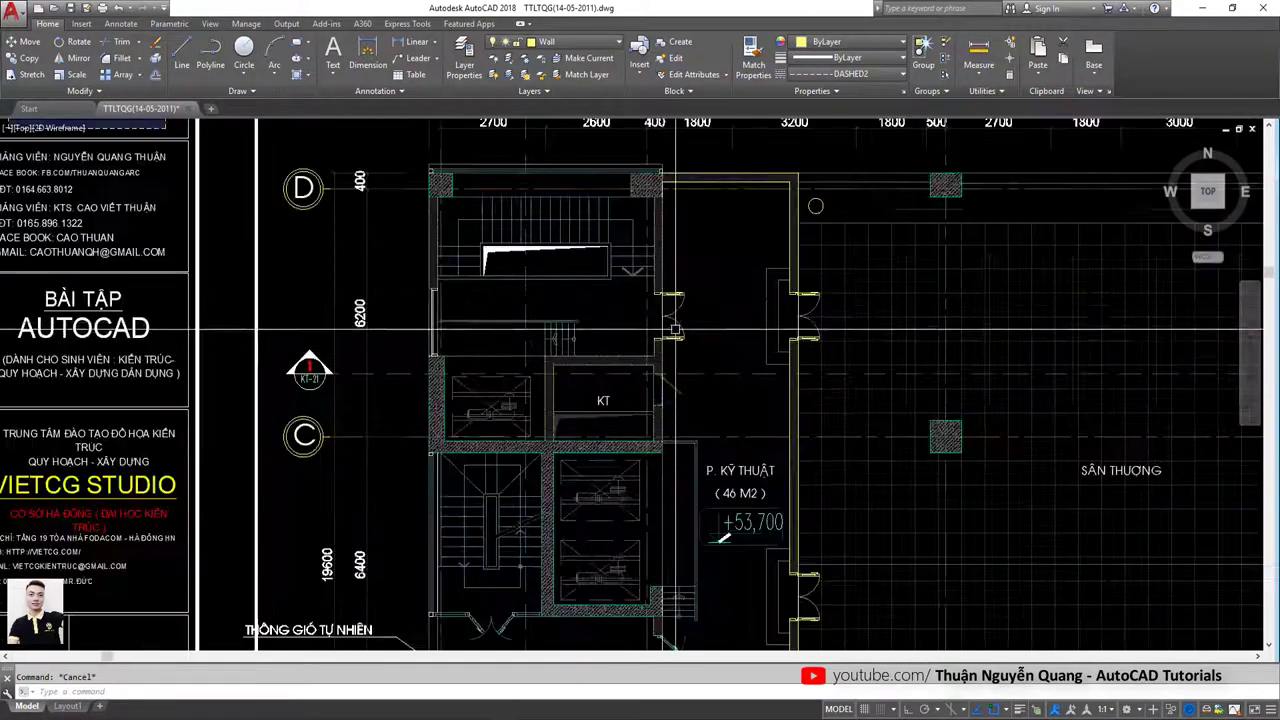
scroll(400, 359, down, 6)
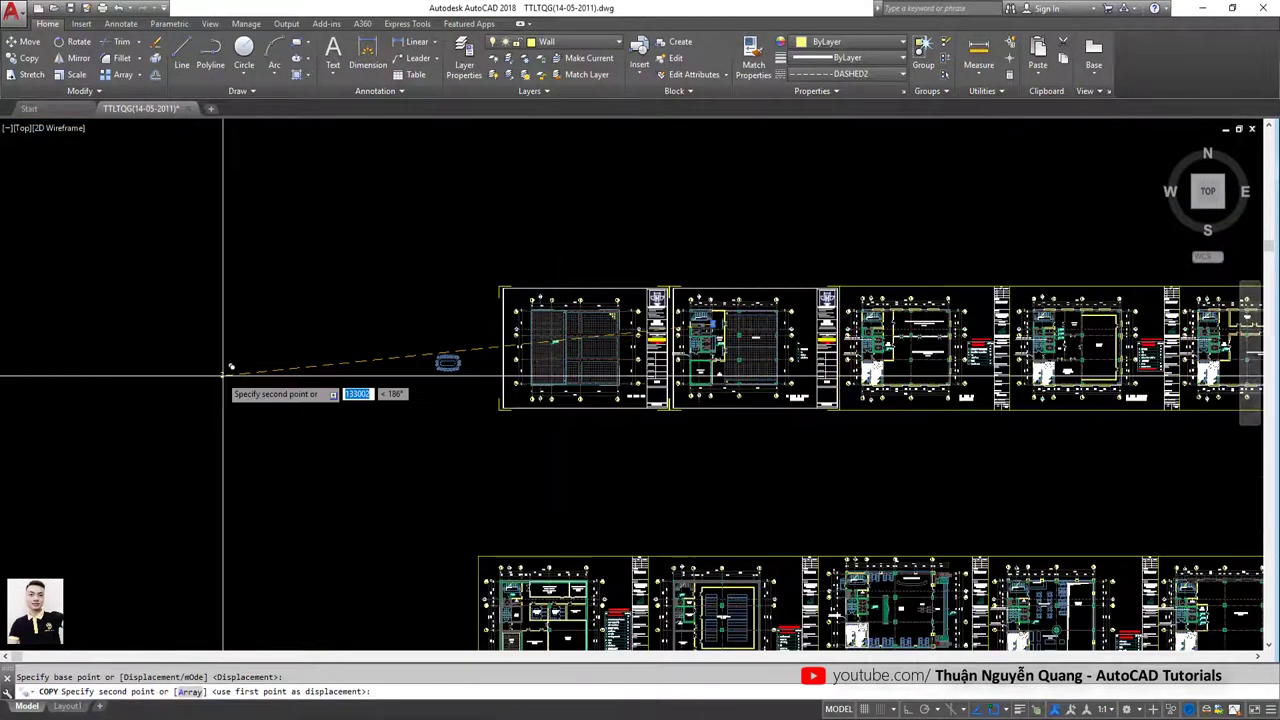
middle_drag(228, 371, 485, 370)
scroll(683, 373, up, 2)
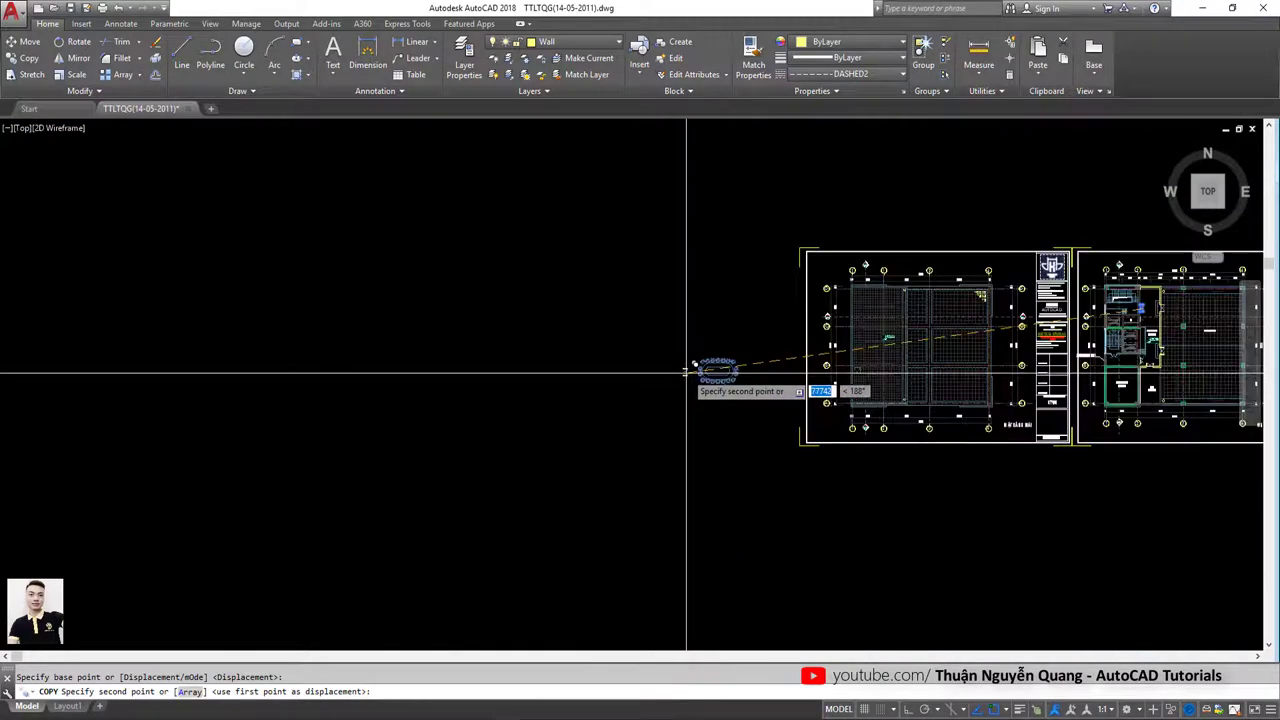
click(686, 372)
scroll(686, 372, up, 1)
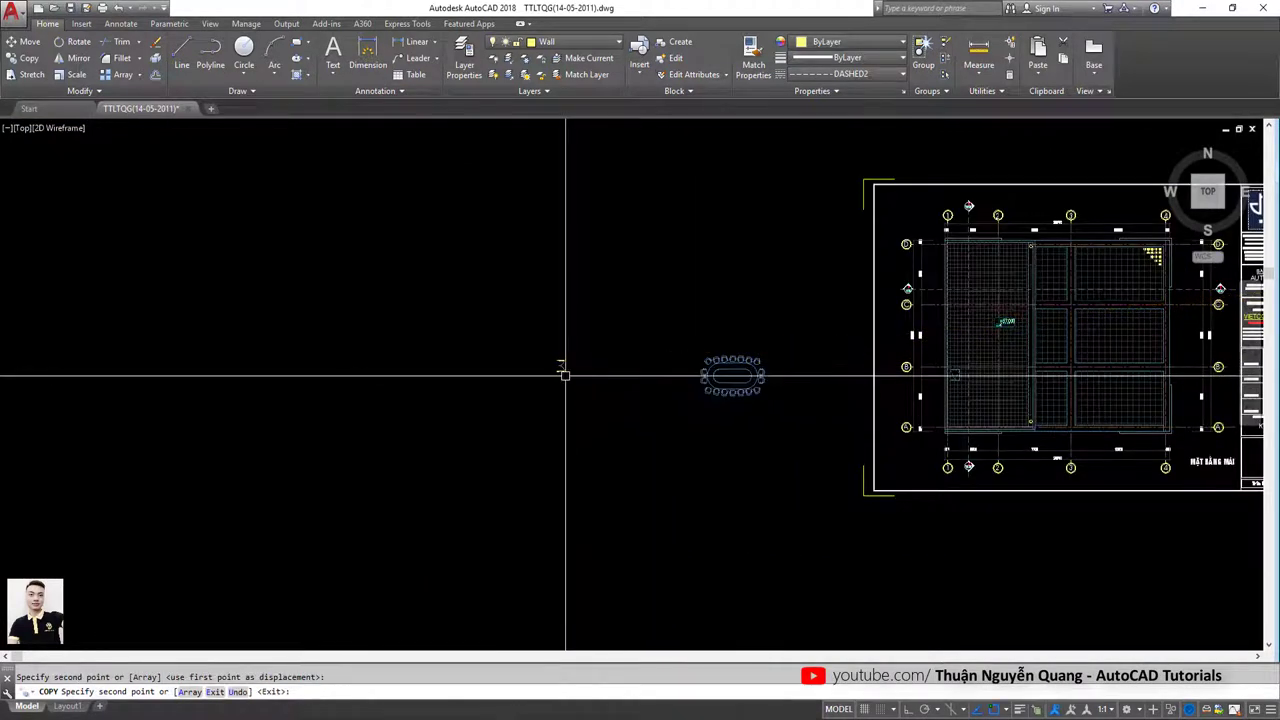
key(Escape)
Step: Move the small double-door shape next to the table and start scaling it
scroll(565, 375, up, 3)
drag(477, 334, 614, 430)
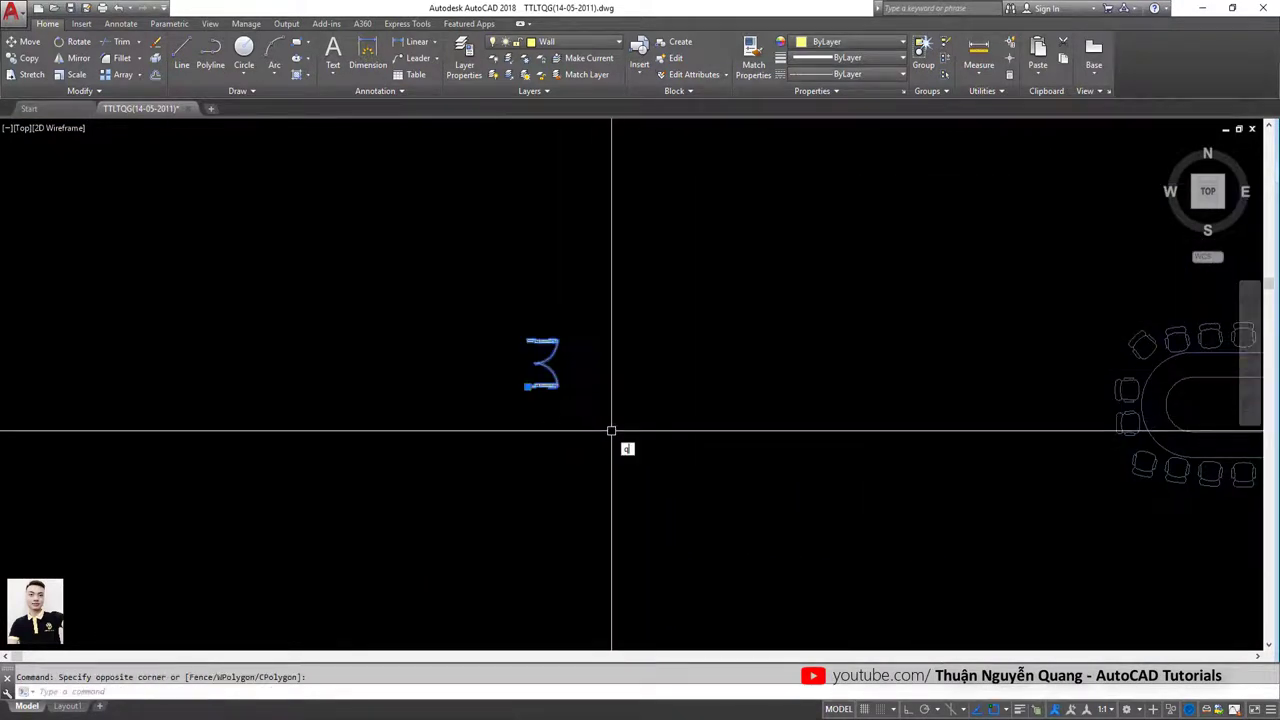
key(m)
key(Return)
click(545, 409)
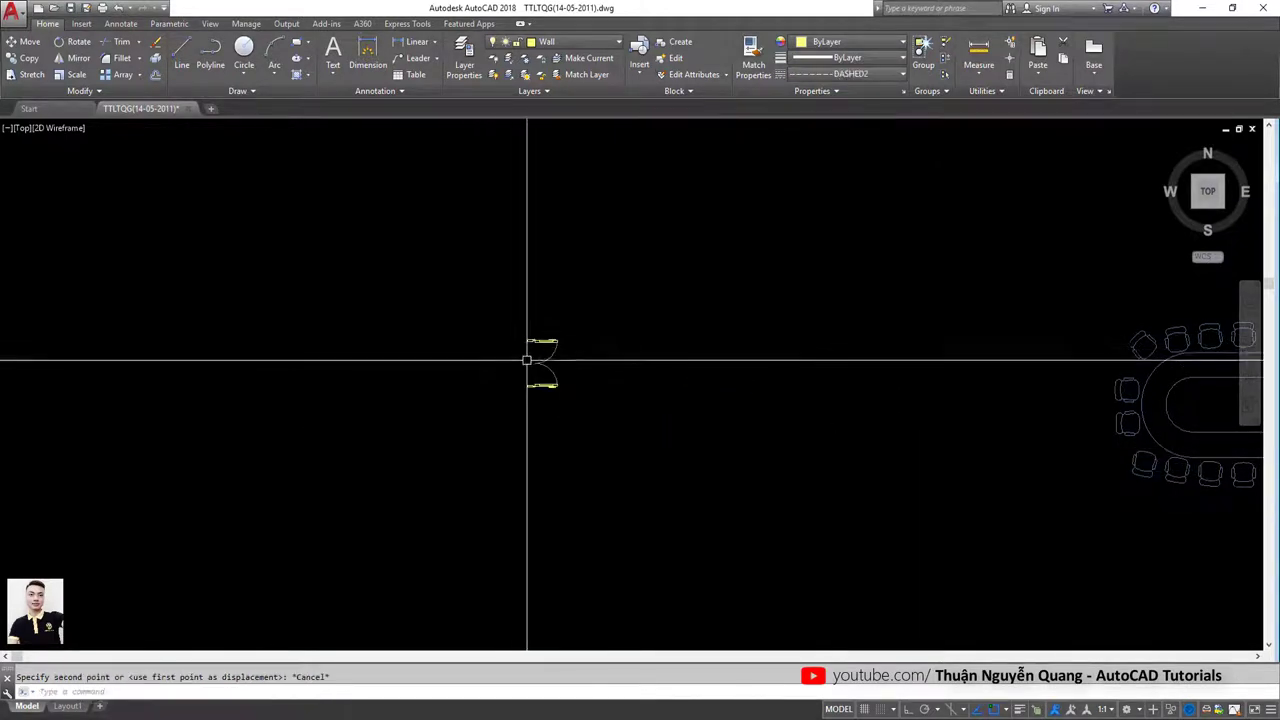
key(Escape)
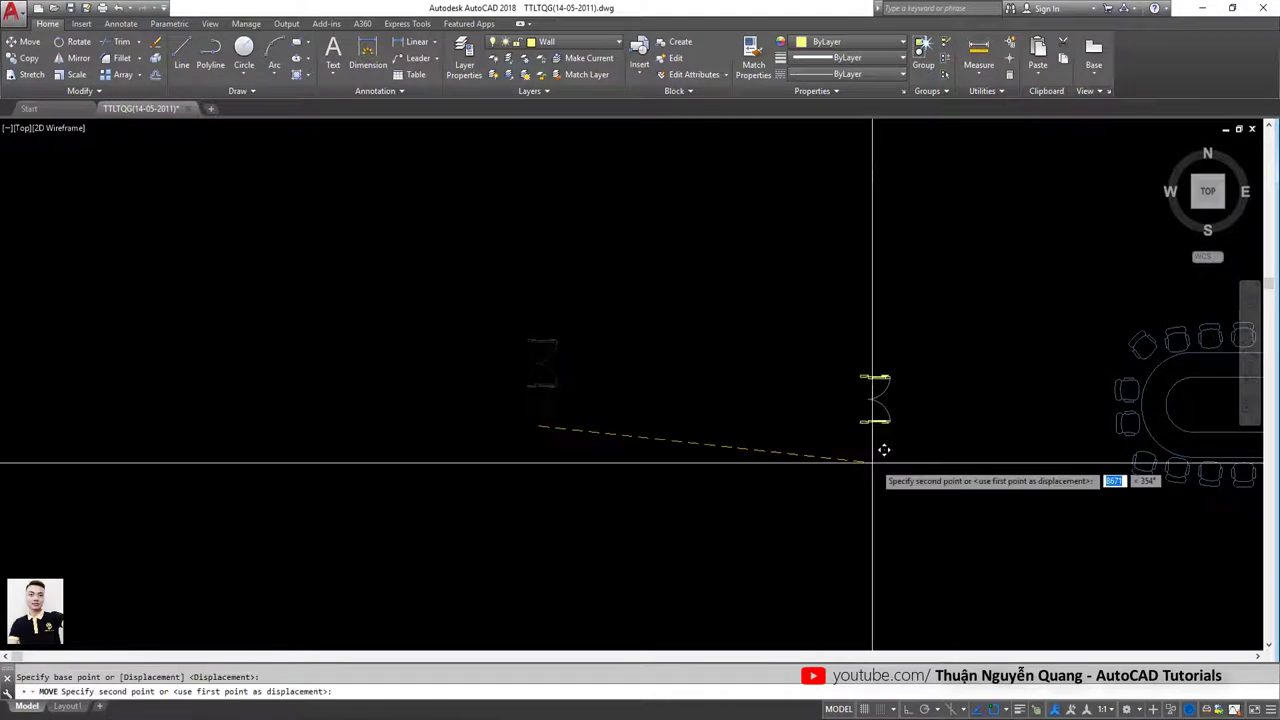
middle_drag(900, 429, 586, 409)
click(586, 409)
click(593, 375)
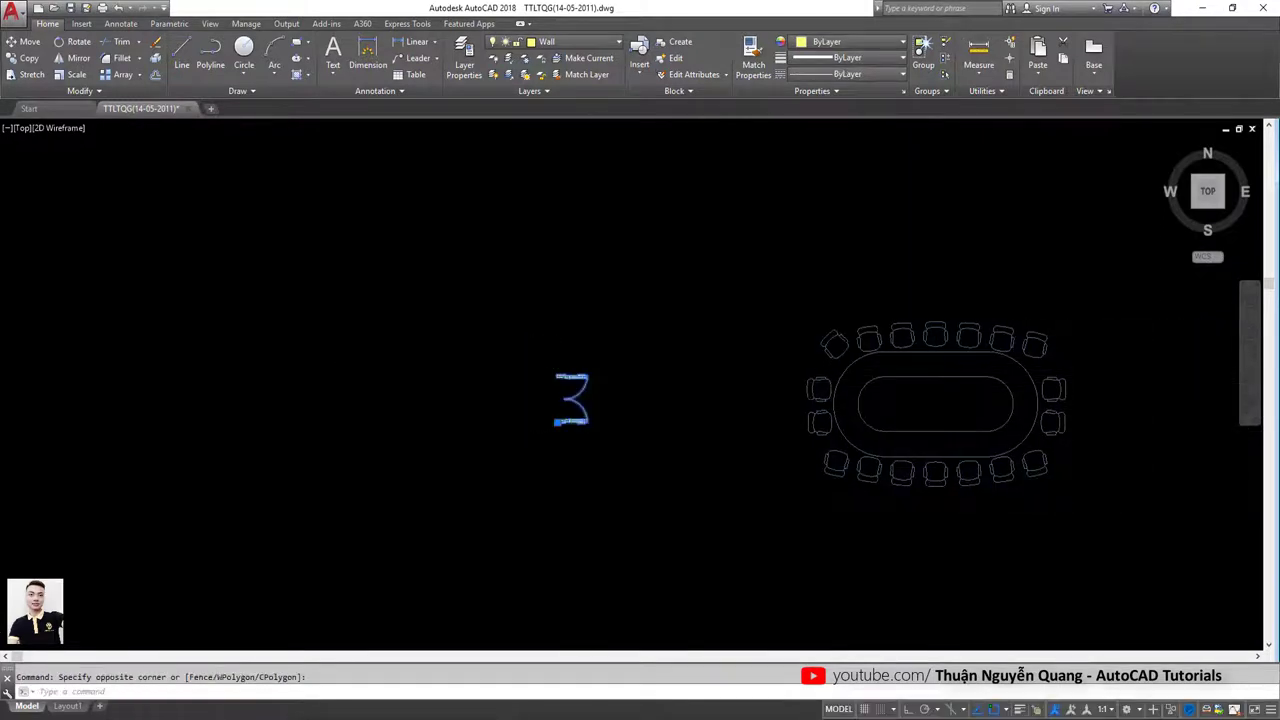
text(sc)
key(Return)
Step: Scale the door by 3 and move it down-left, nearer the table
click(556, 412)
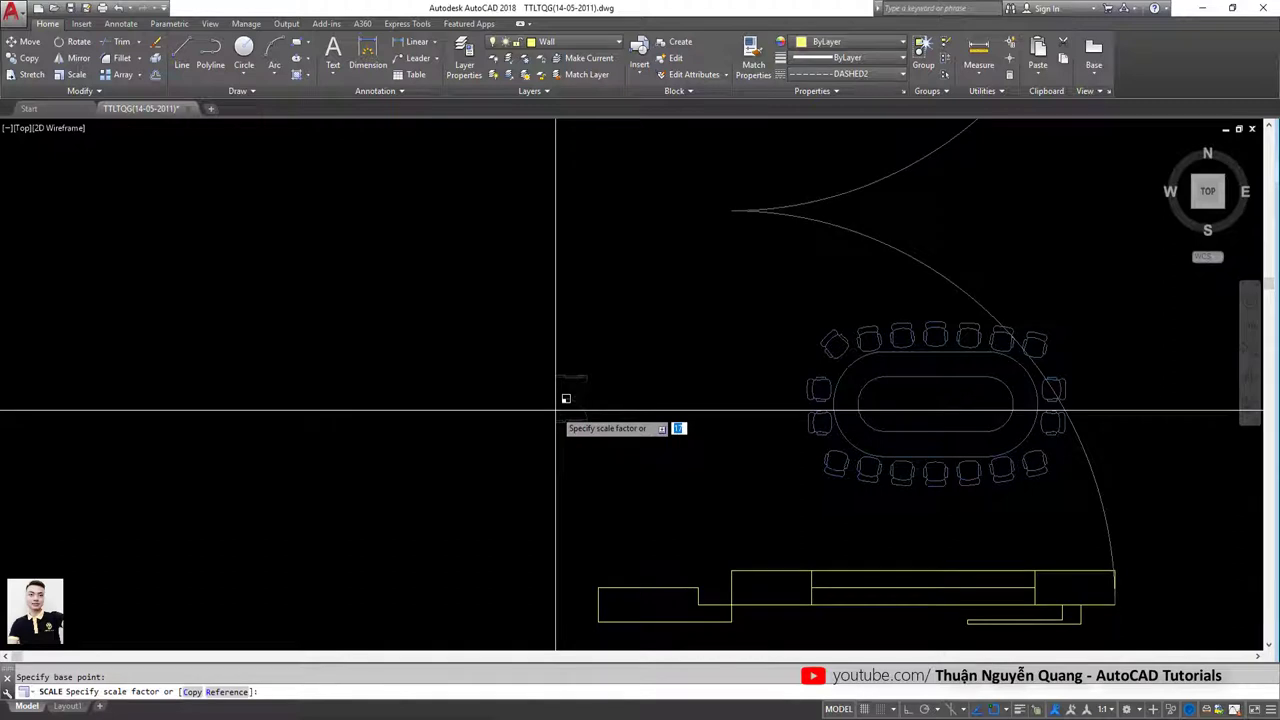
key(Return)
click(743, 337)
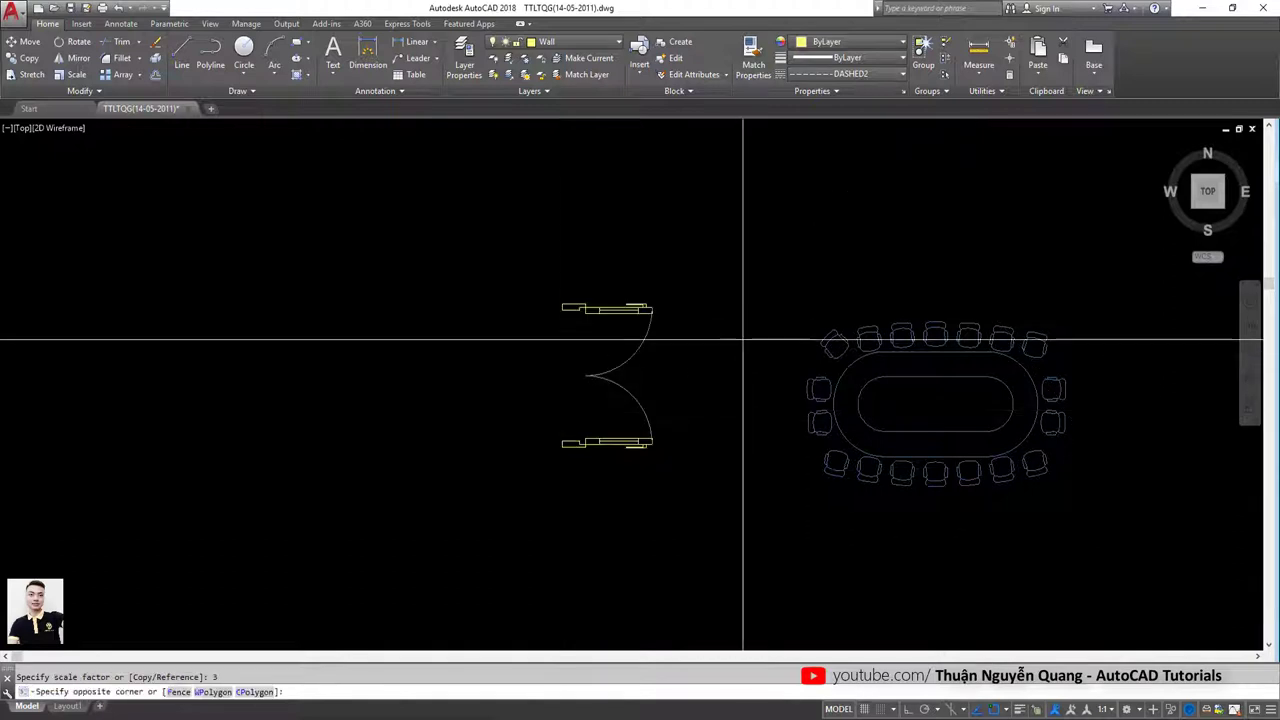
click(569, 371)
text(m)
key(Return)
click(647, 343)
click(624, 377)
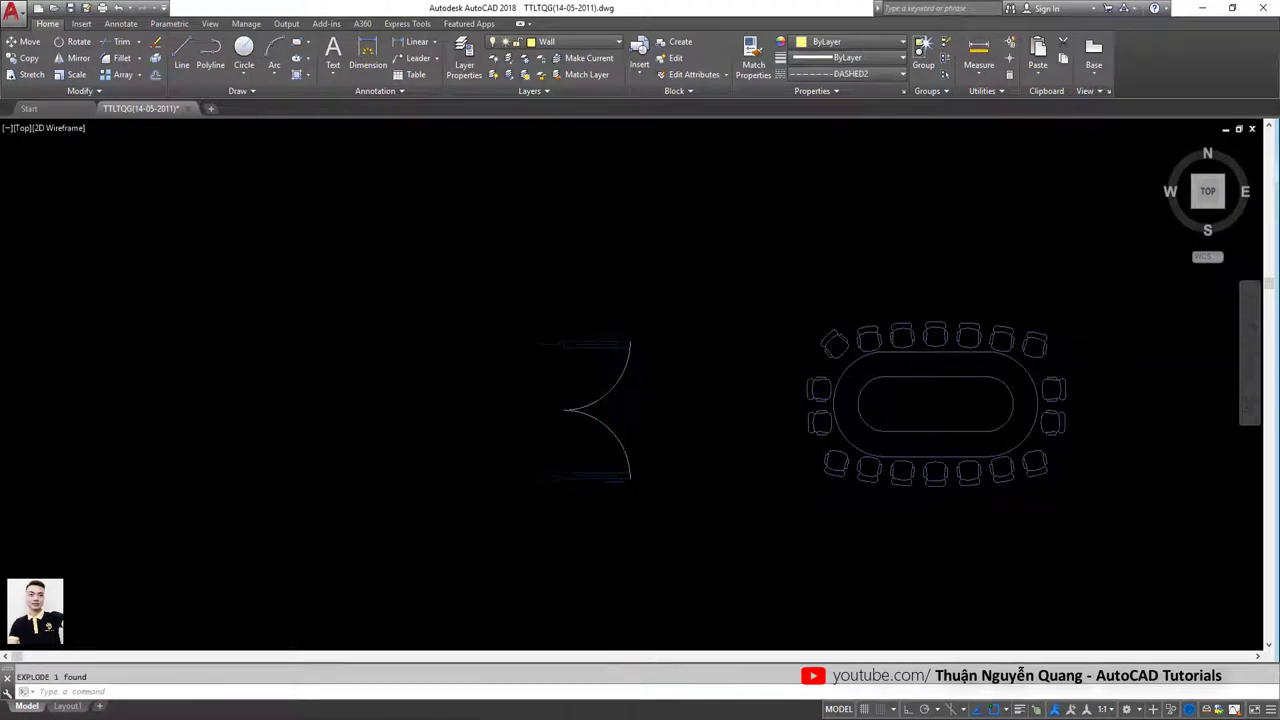
Step: Window-select all the door's pieces and start a block named KT- Cua 2 canh
click(651, 314)
click(491, 529)
scroll(571, 408, up, 2)
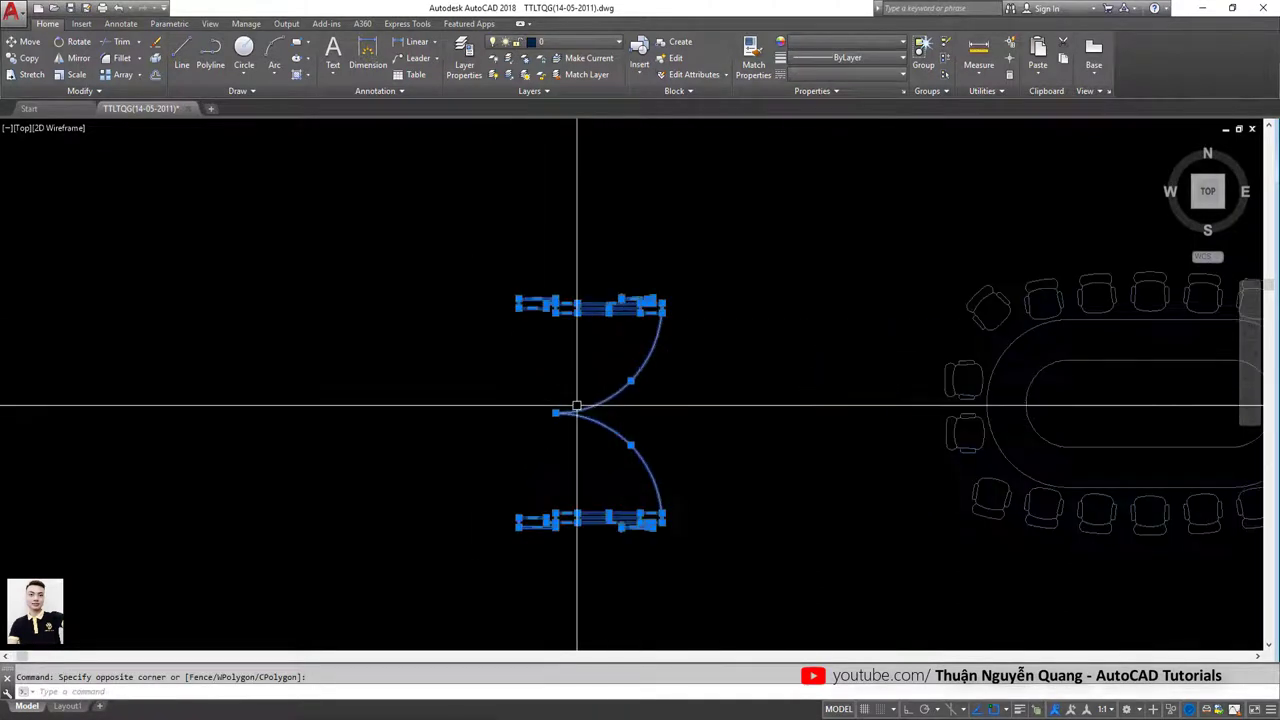
key(Escape)
click(698, 267)
click(473, 513)
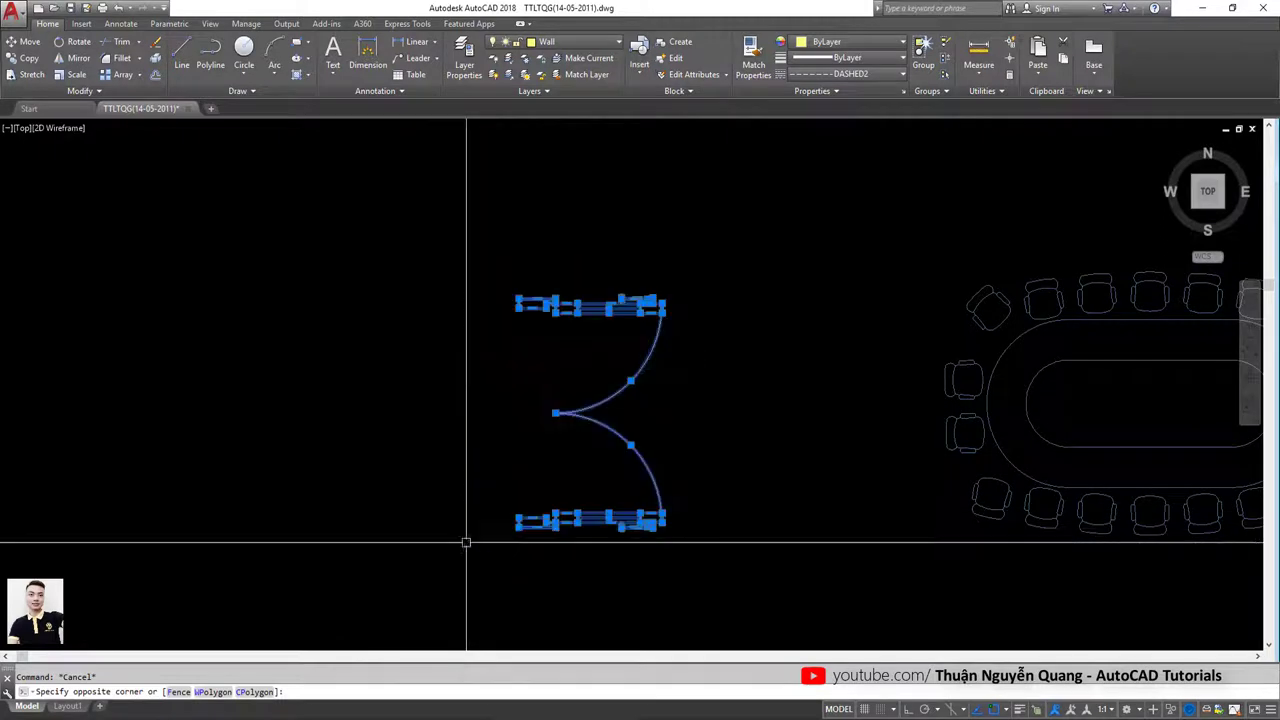
scroll(470, 385, down, 2)
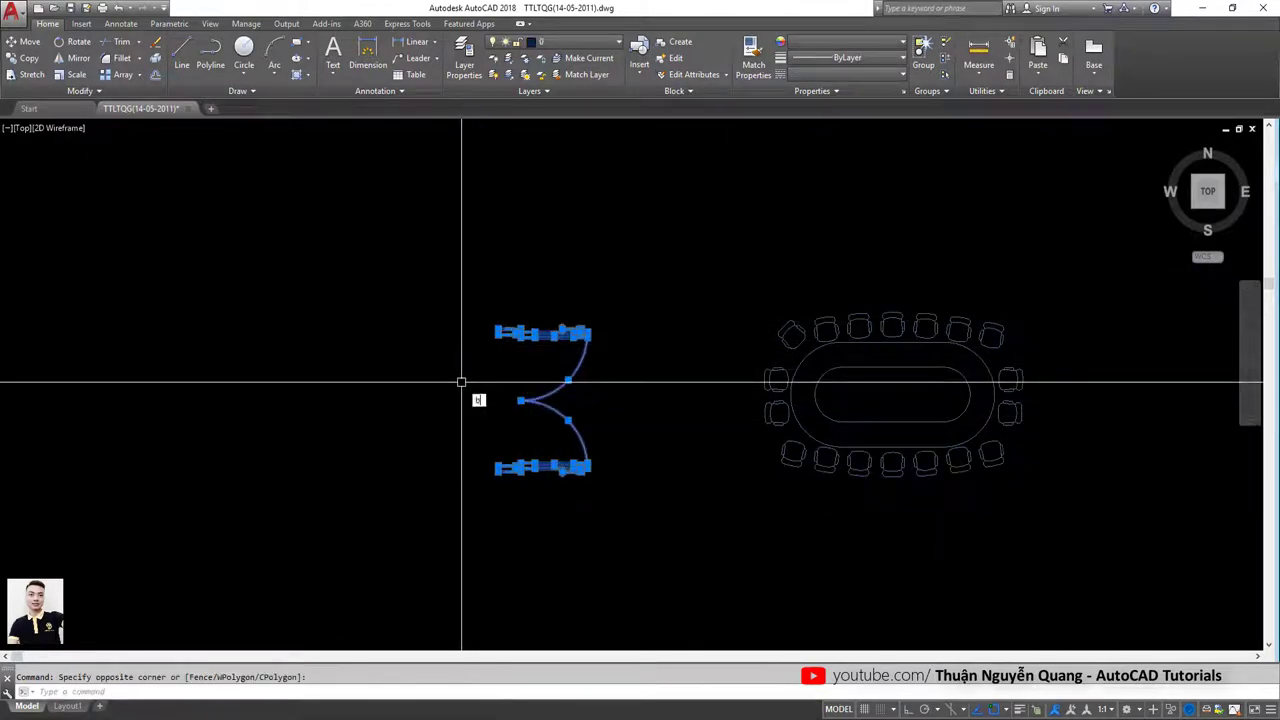
text(B)
click(507, 419)
text(KT- Cua 2 canh)
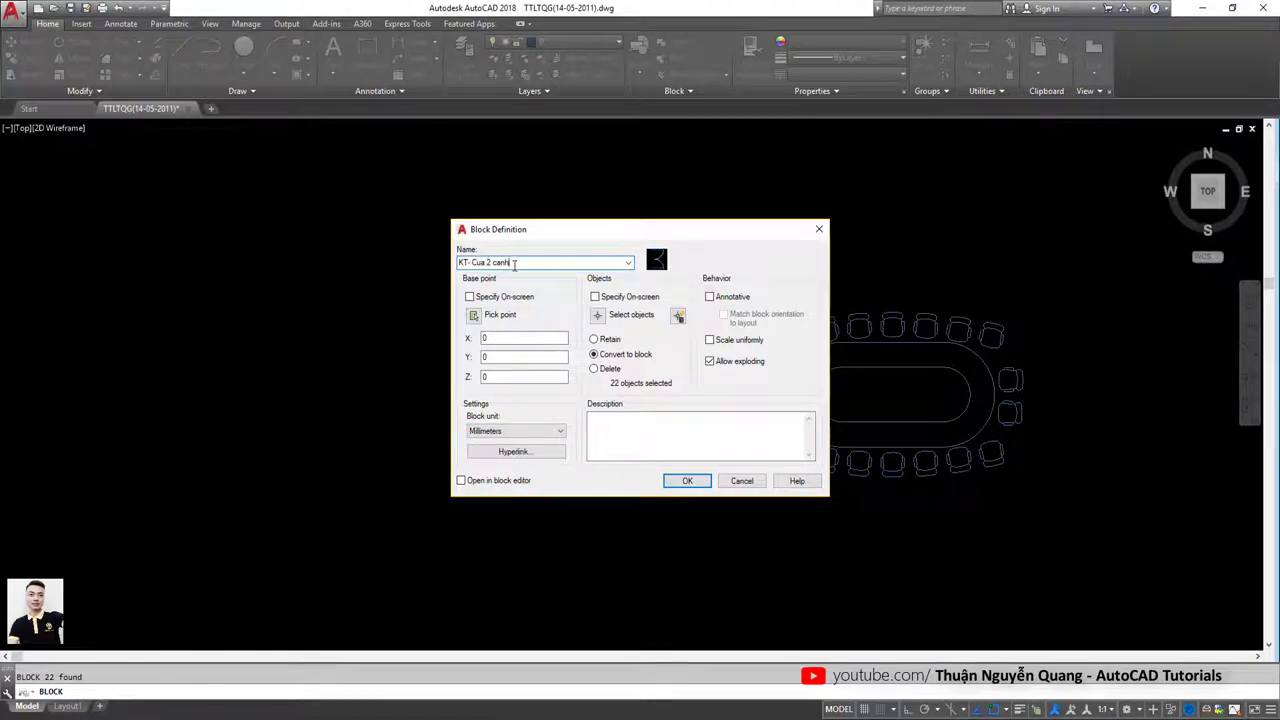
Step: Pick the KT- Cua 2 canh base point on the door and select its 22 objects
click(474, 316)
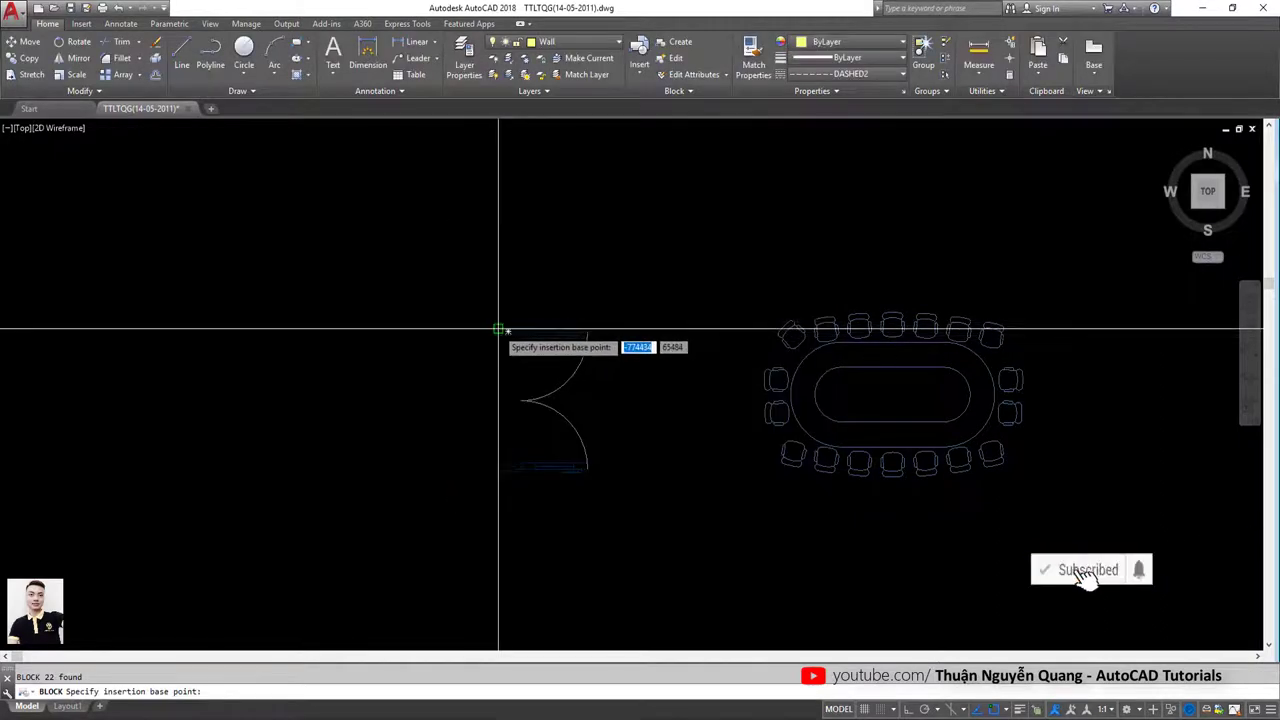
click(499, 329)
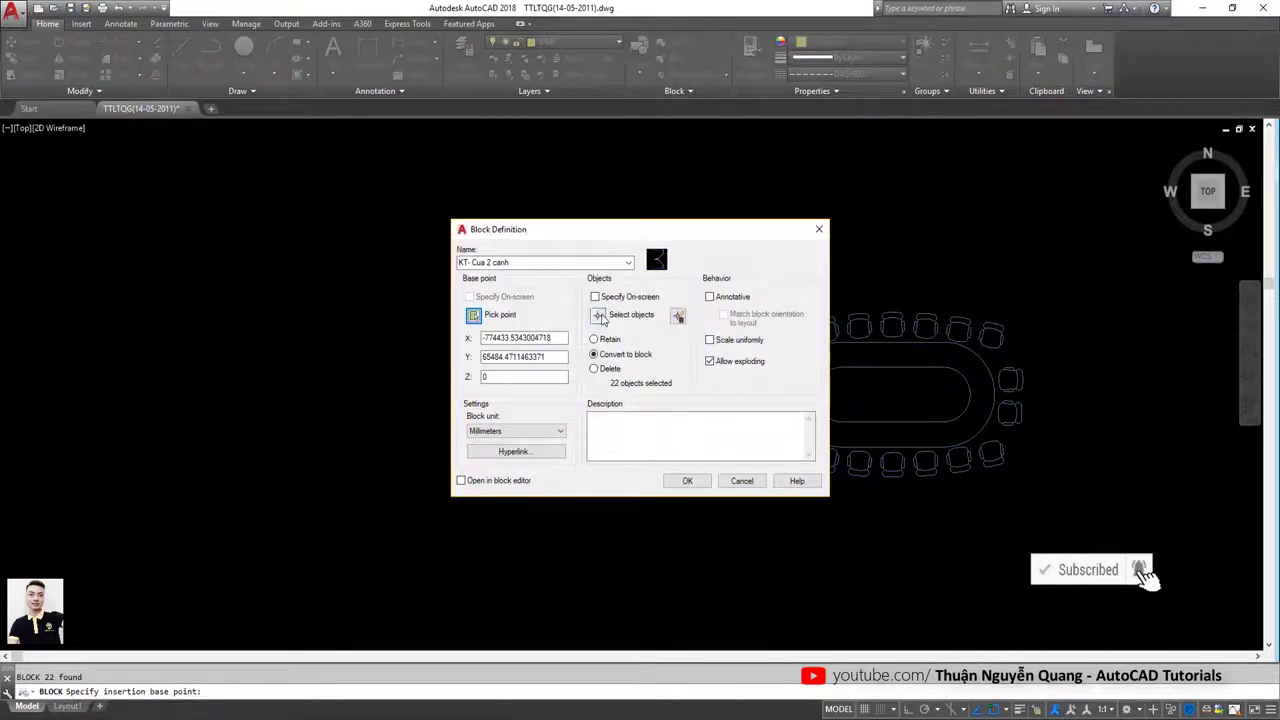
click(597, 314)
click(455, 294)
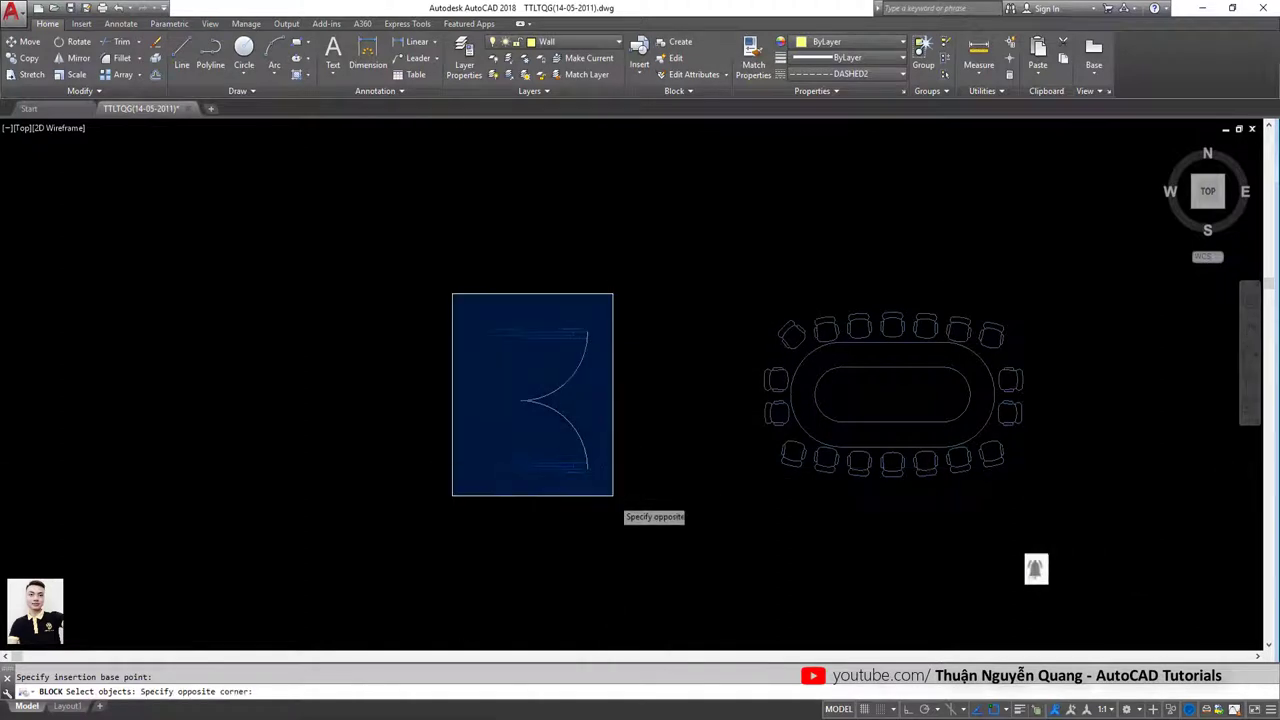
click(613, 499)
key(Return)
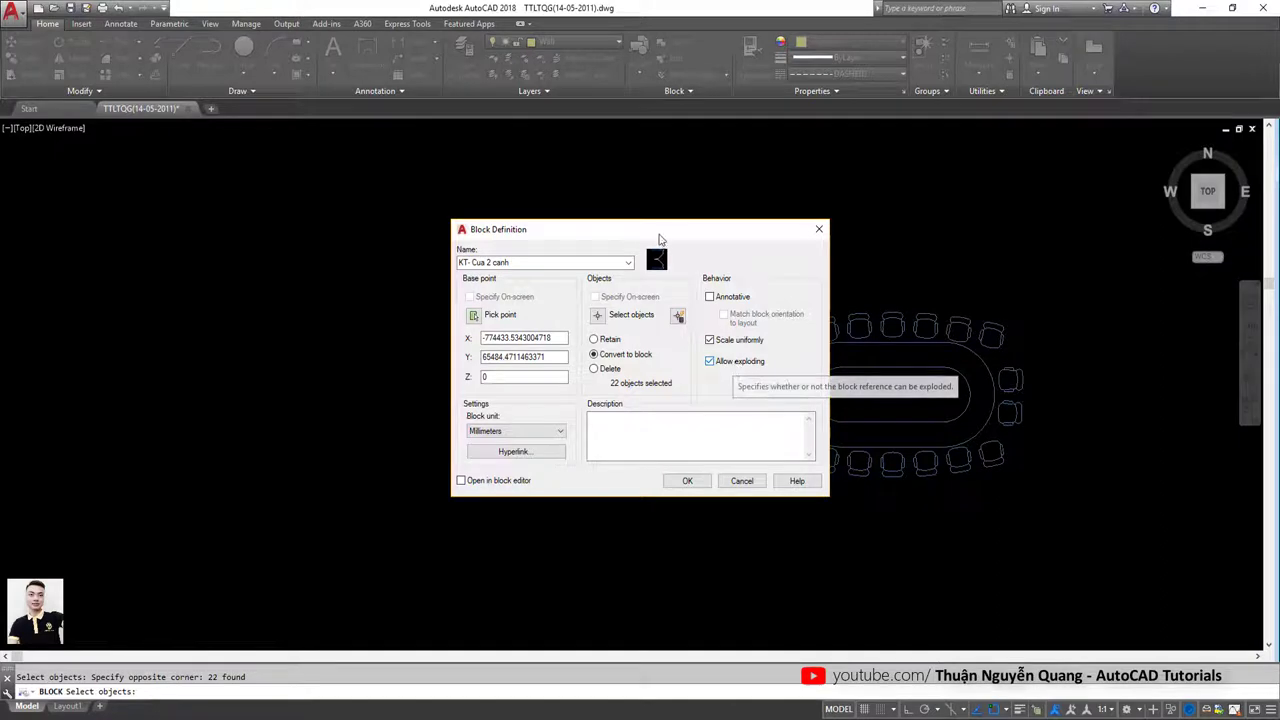
drag(659, 239, 329, 238)
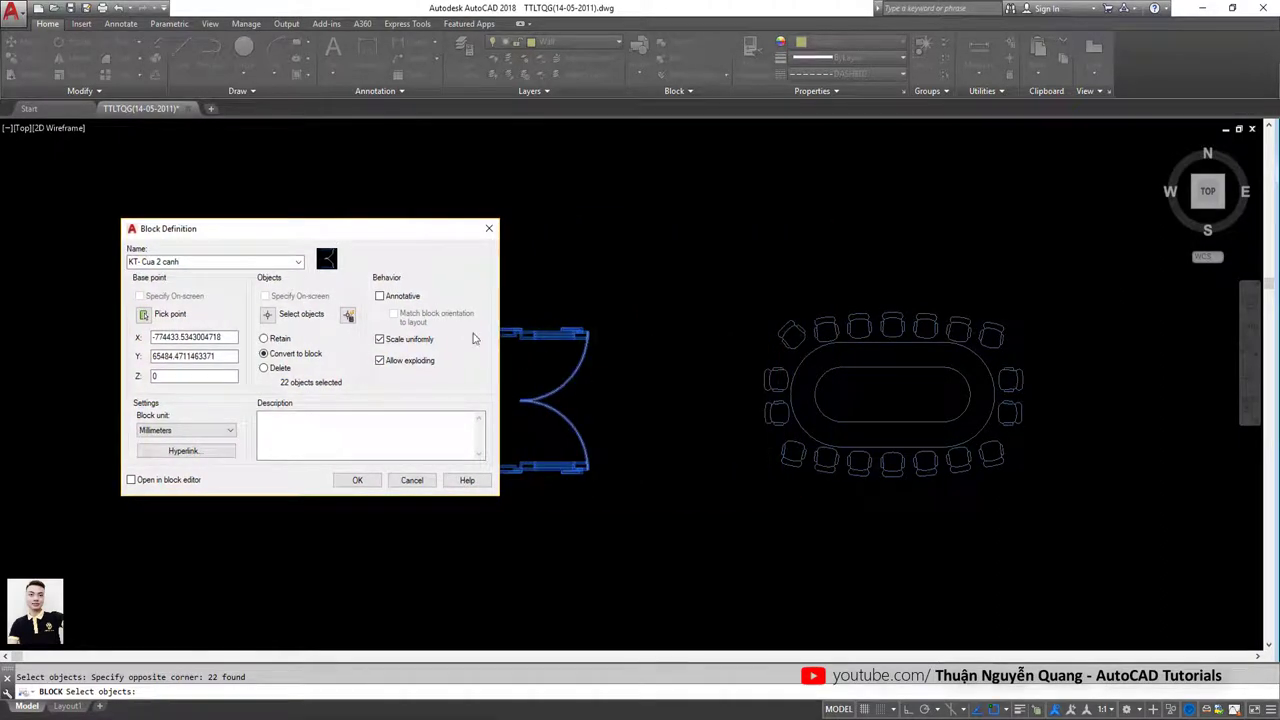
drag(434, 240, 531, 240)
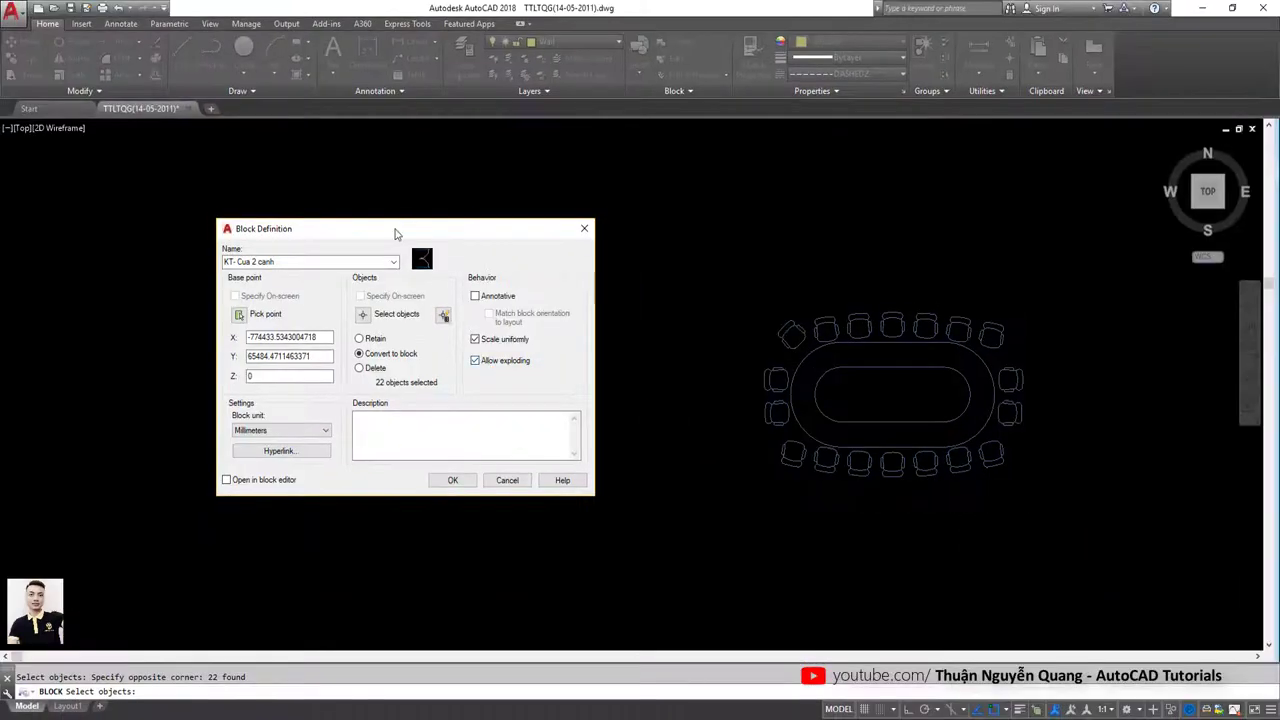
mouse_move(395, 233)
mouse_down()
mouse_move(440, 218)
mouse_move(415, 238)
mouse_up()
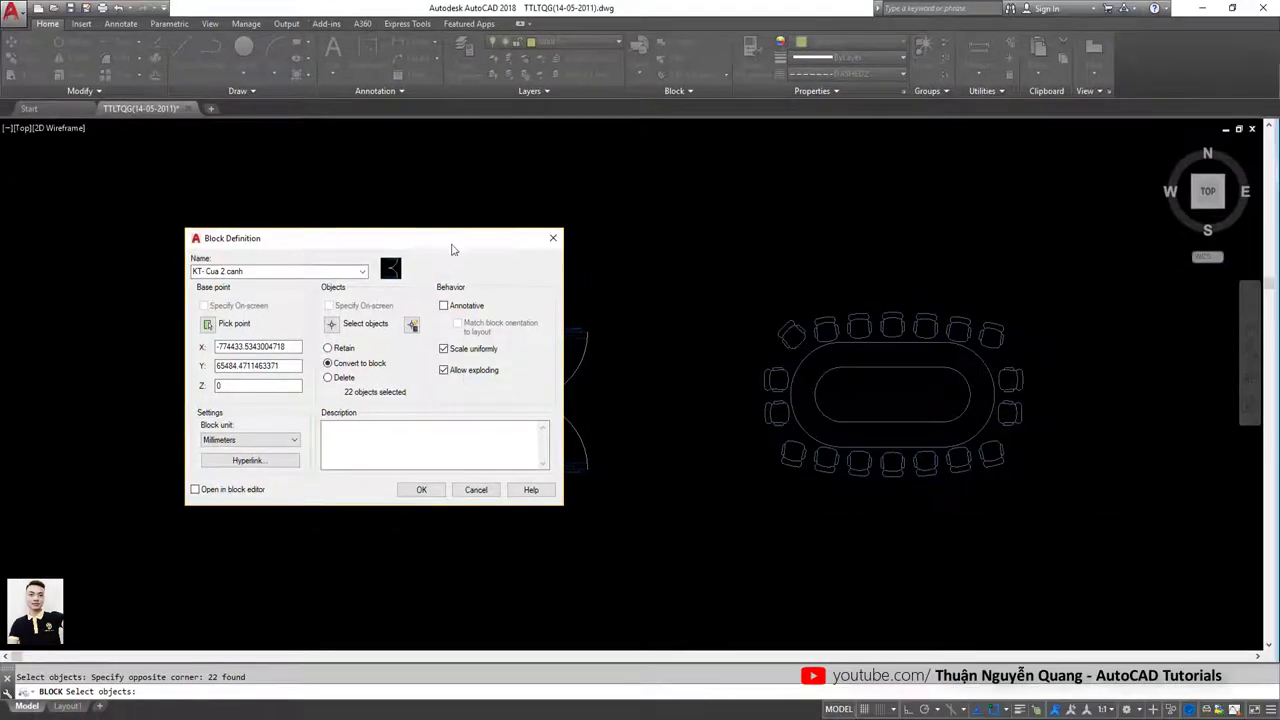
drag(452, 249, 377, 250)
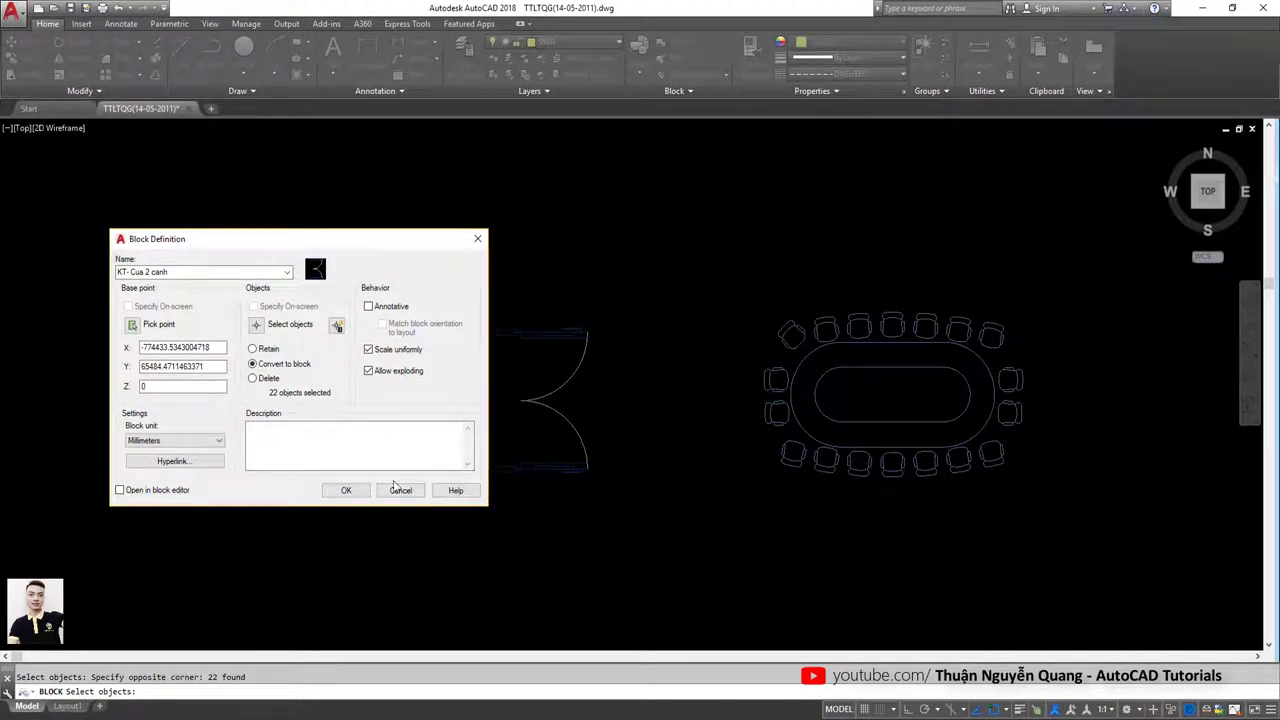
Step: Create the door block, then explode it back into plain lines with X
click(345, 490)
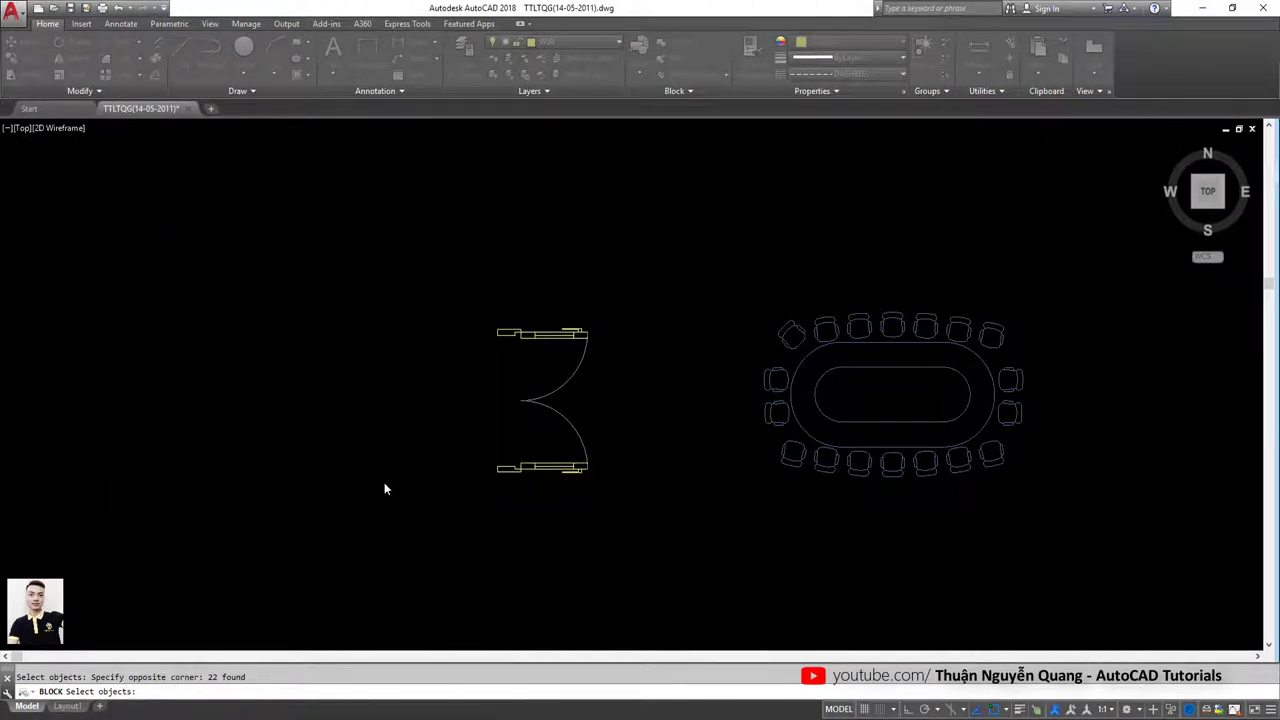
click(597, 306)
click(531, 372)
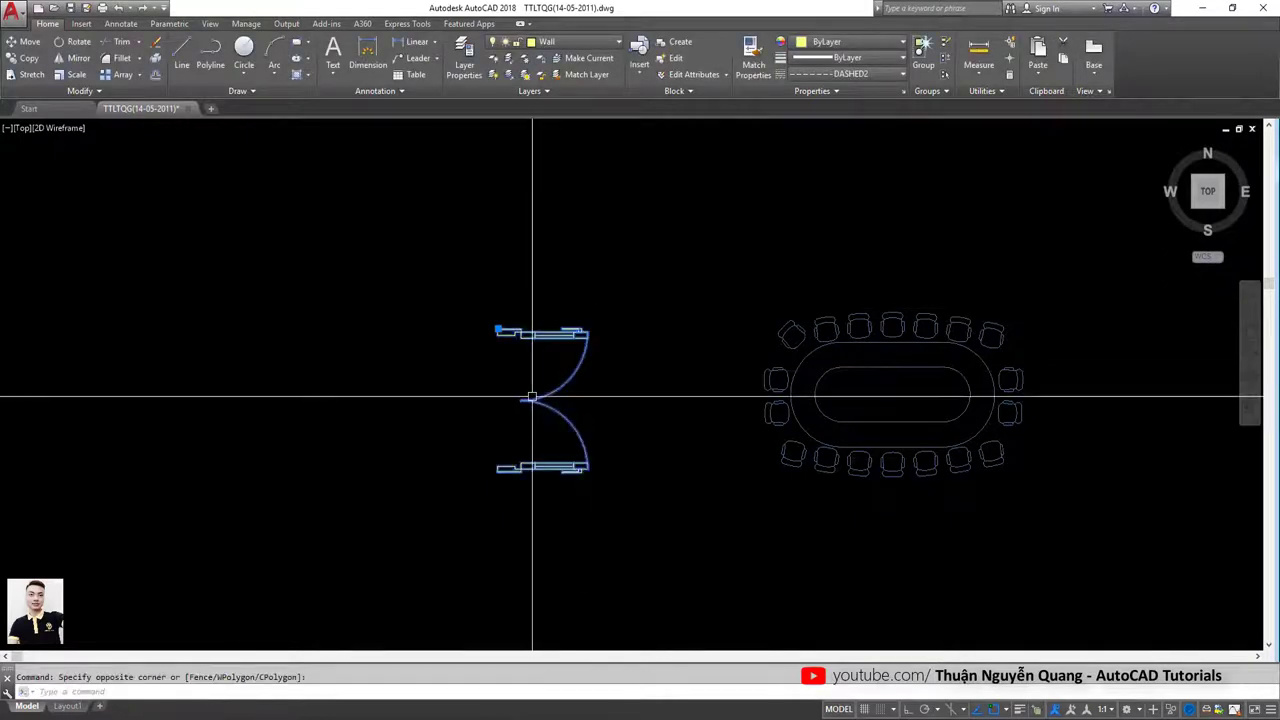
text(x)
key(Return)
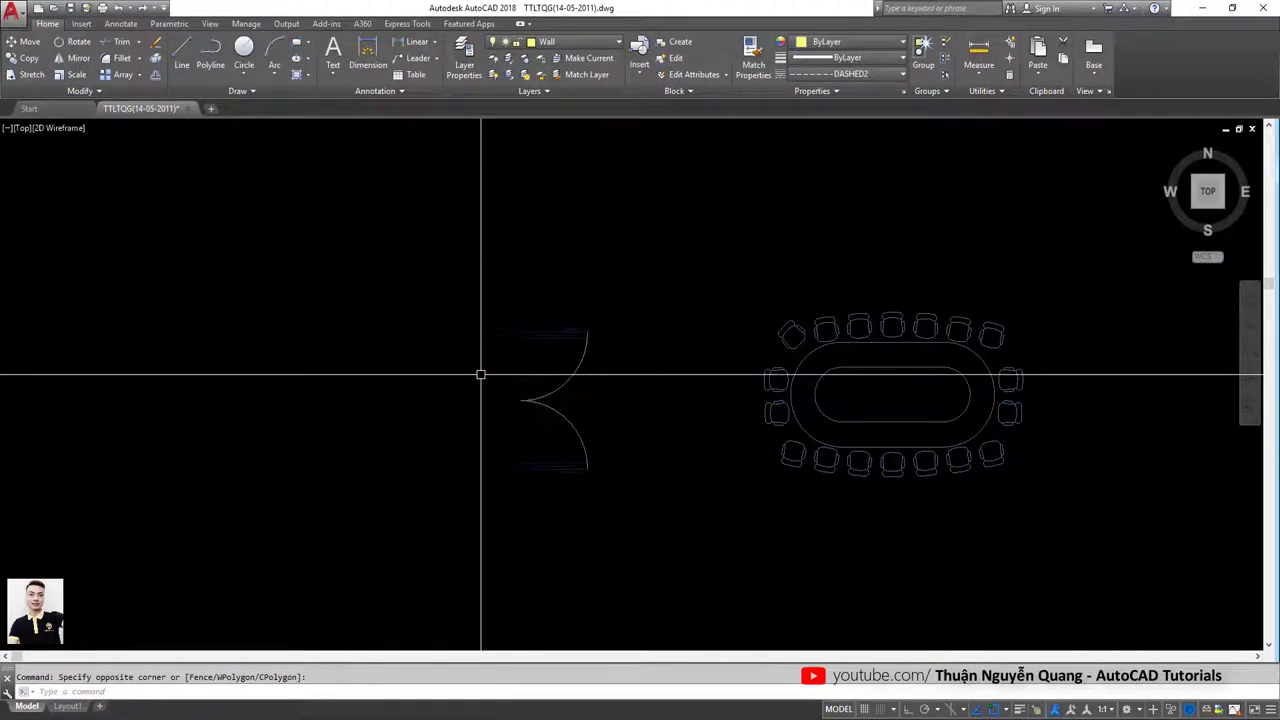
Step: Reselect the 22 exploded door objects and reopen Block Definition with B
click(553, 337)
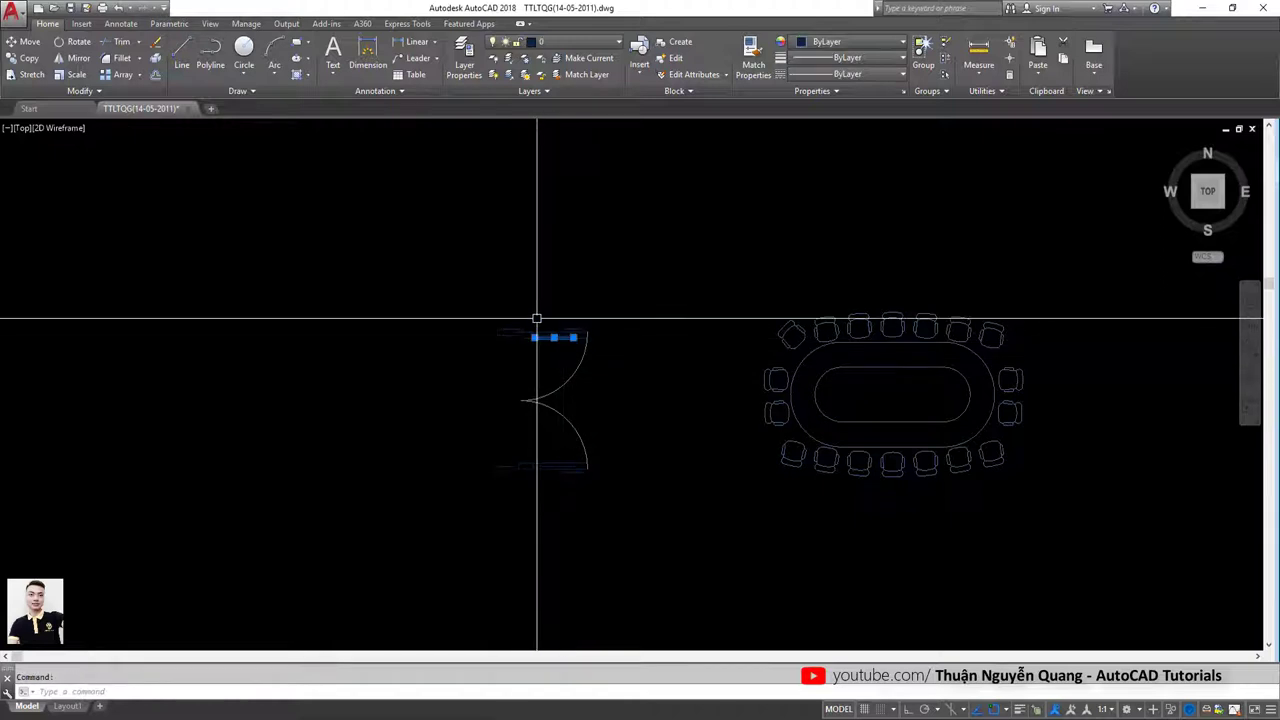
key(Escape)
click(636, 491)
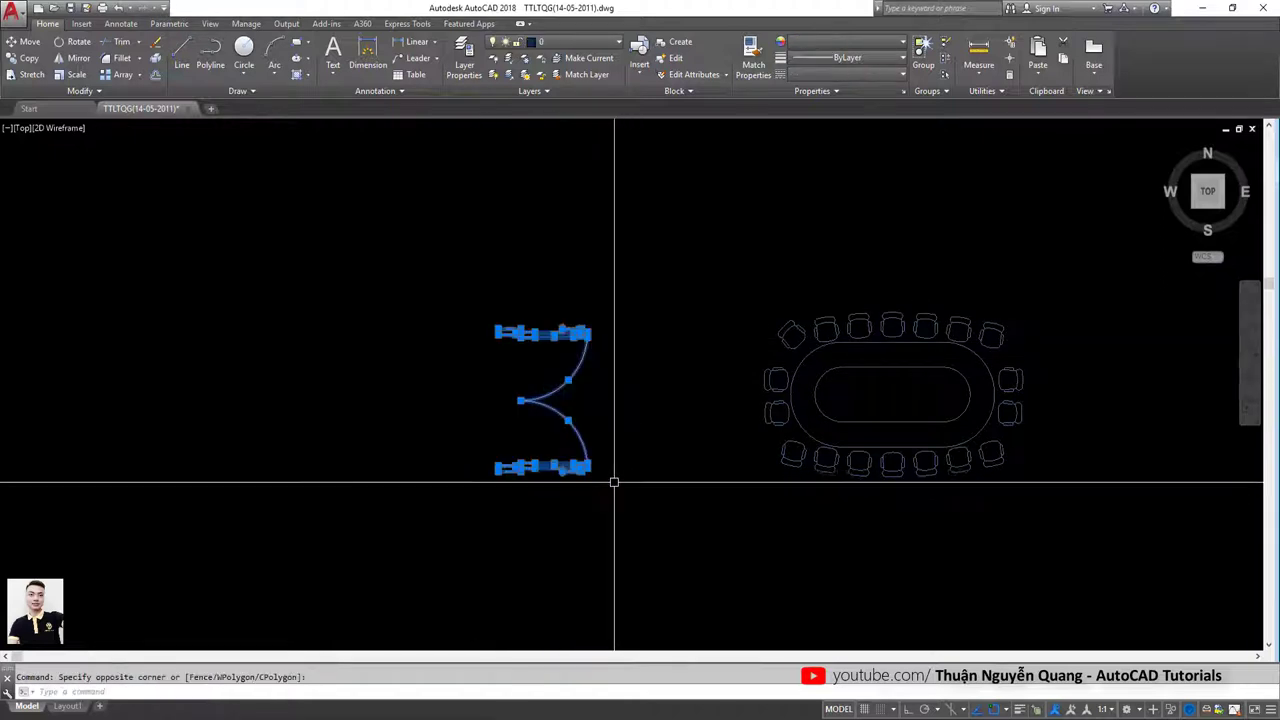
text(b)
key(Return)
text(KT- Cua 2 canh)
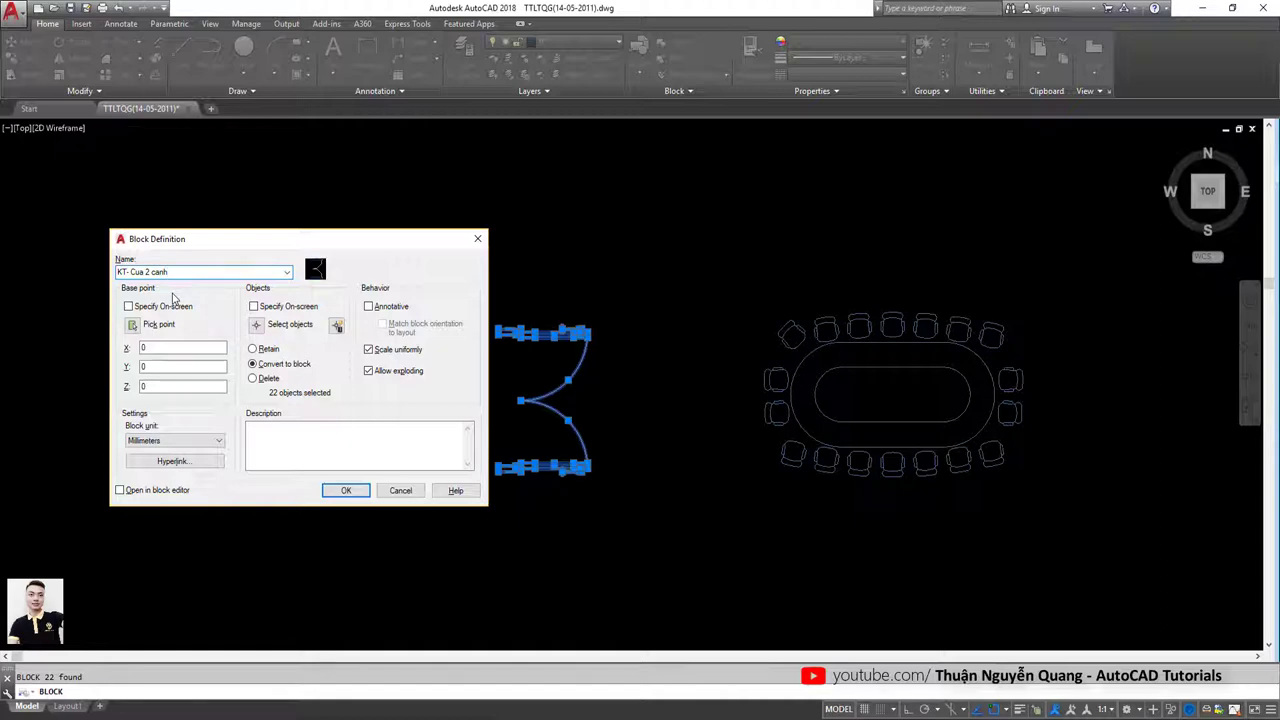
Step: Set the block base point at the door's upper end and window-select the door objects
click(130, 324)
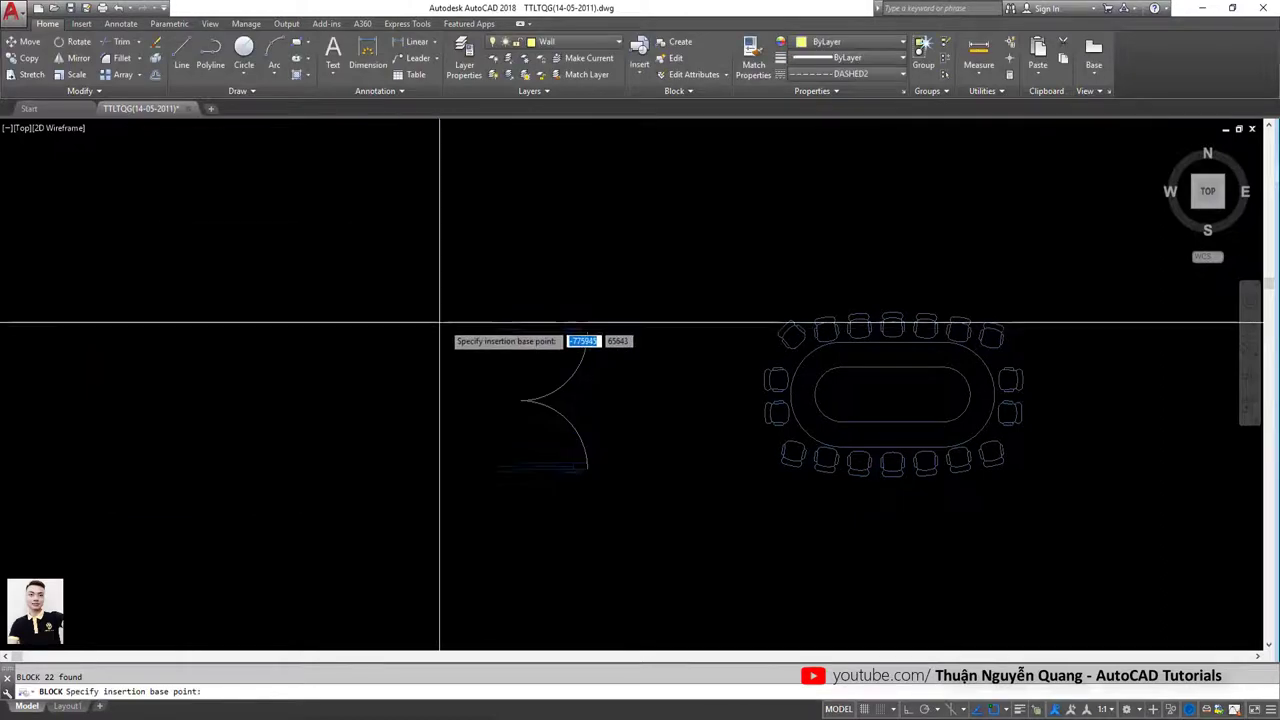
click(498, 329)
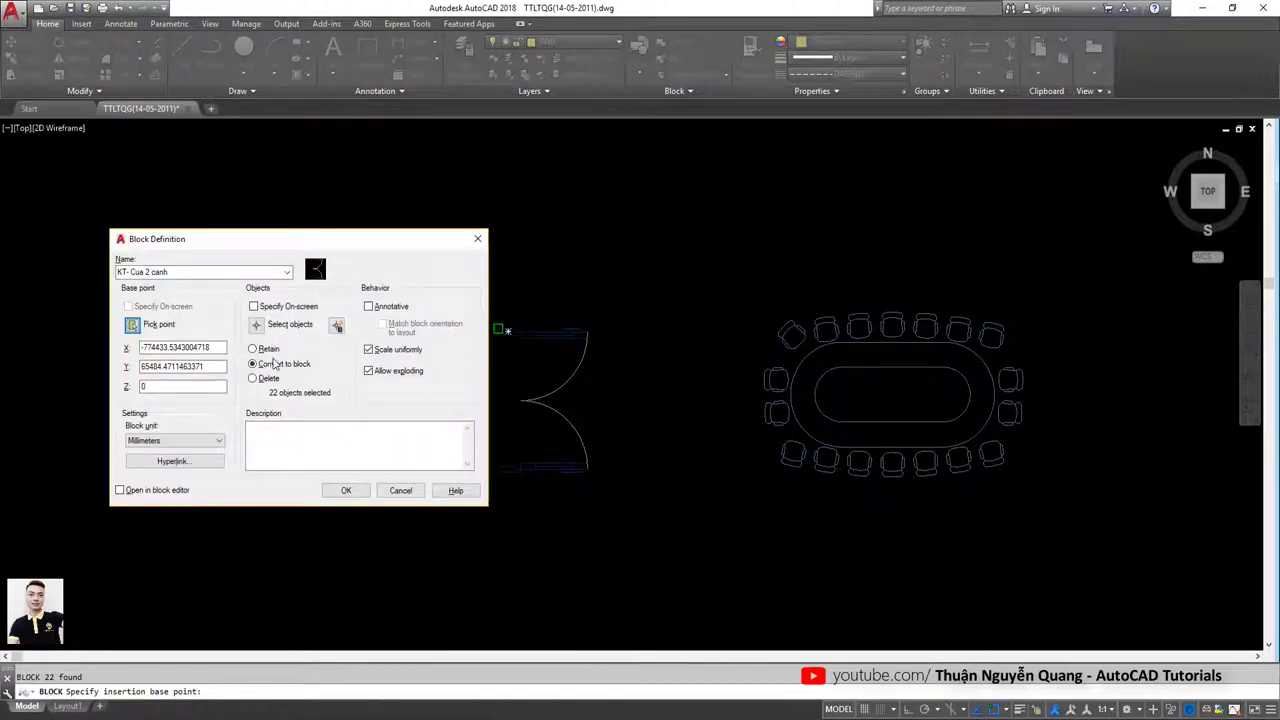
click(260, 325)
click(408, 289)
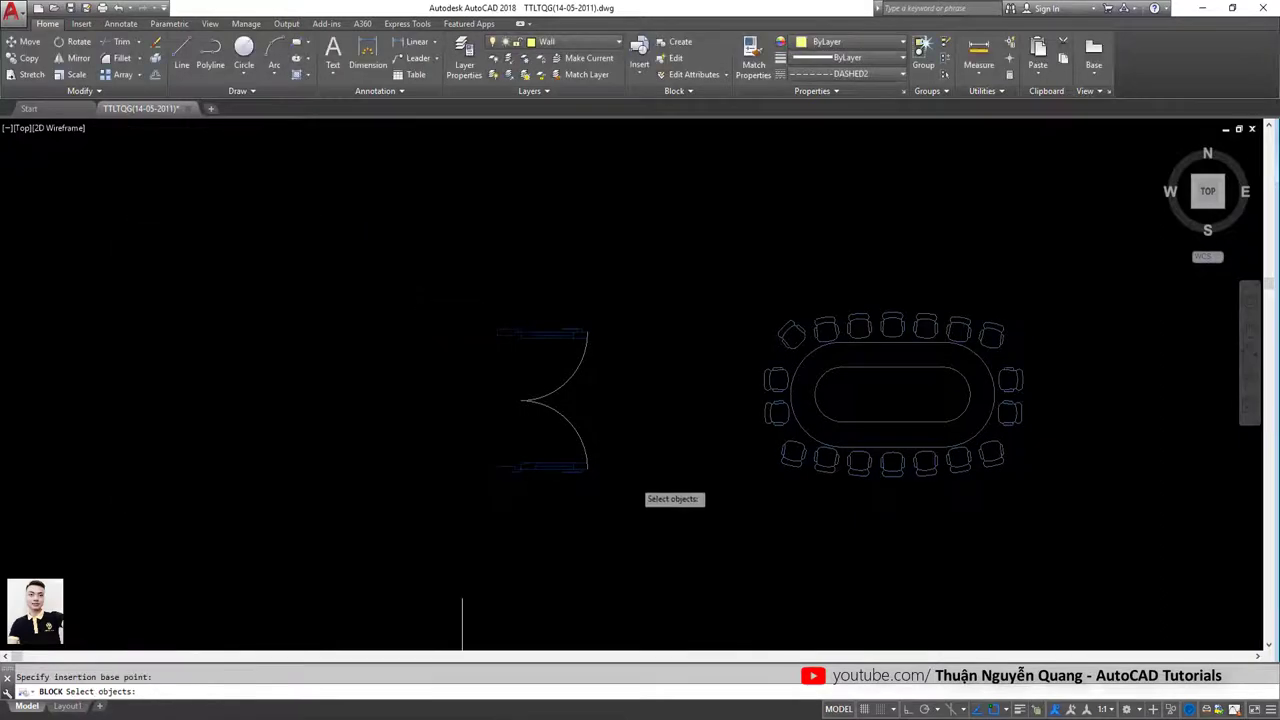
click(636, 489)
key(Return)
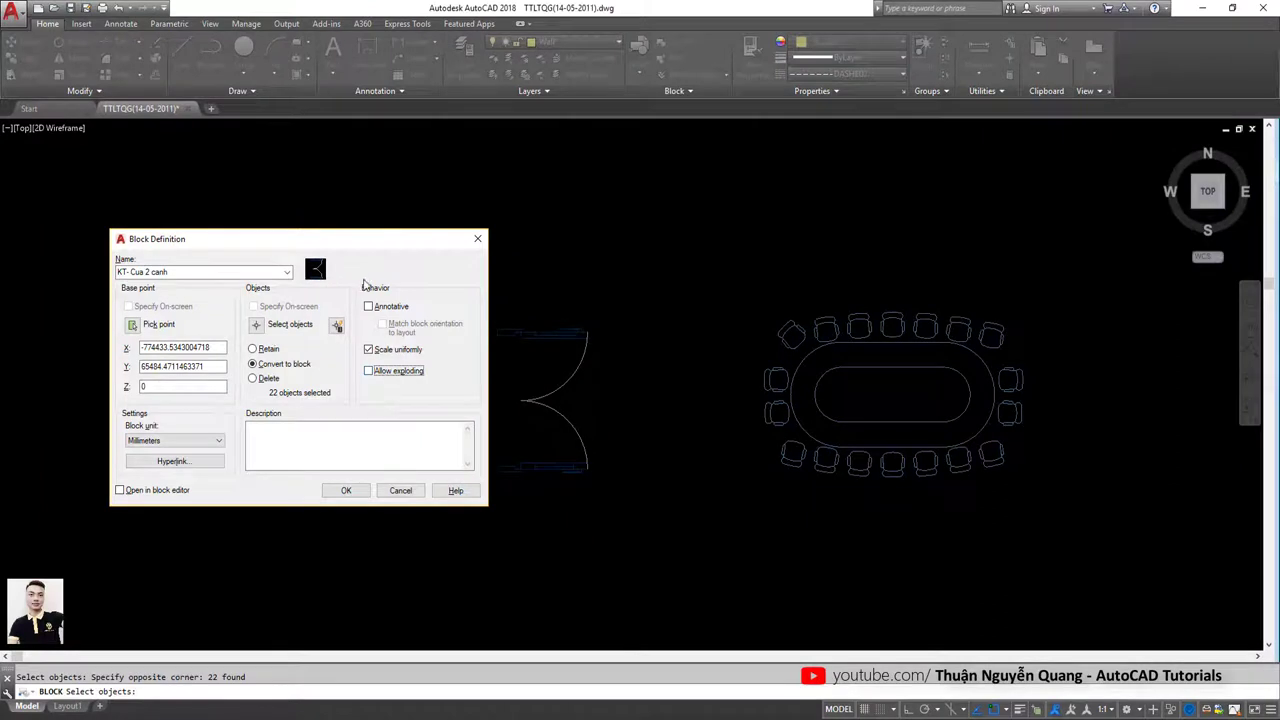
Step: Save the block as KT- Cua 2 canh 2D with exploding disallowed, without redefining the old block
drag(359, 240, 852, 225)
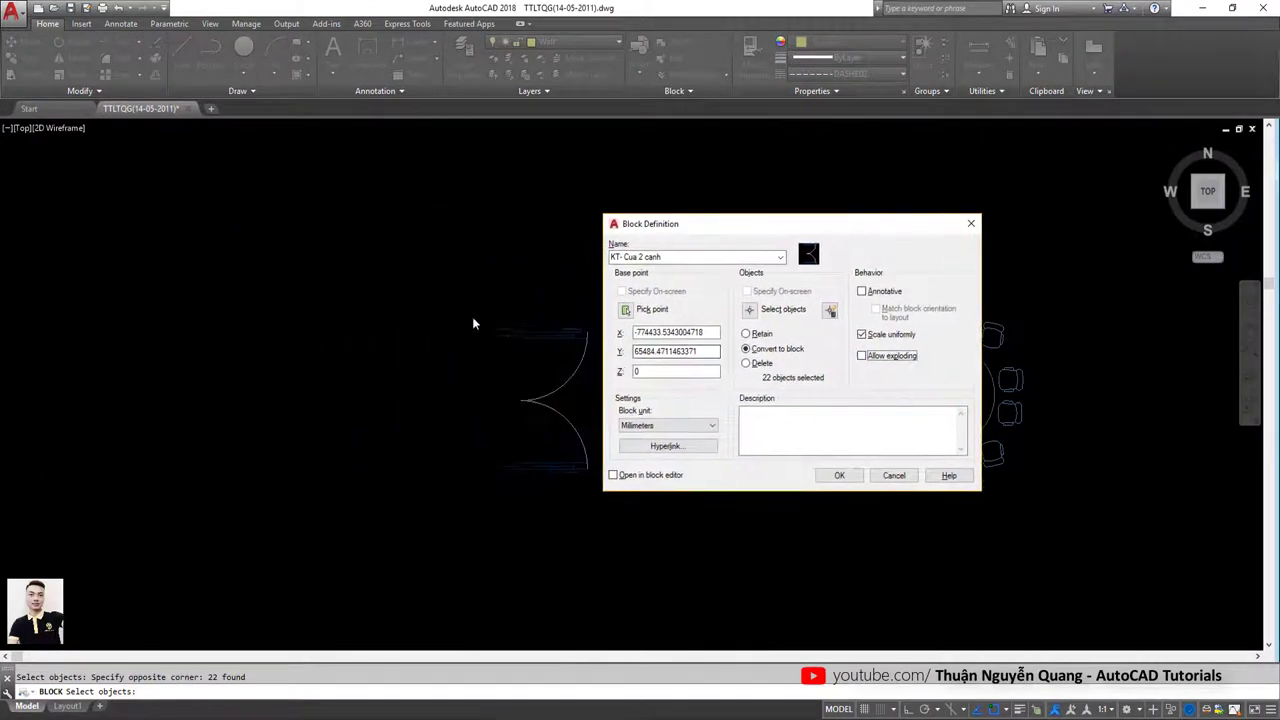
click(847, 479)
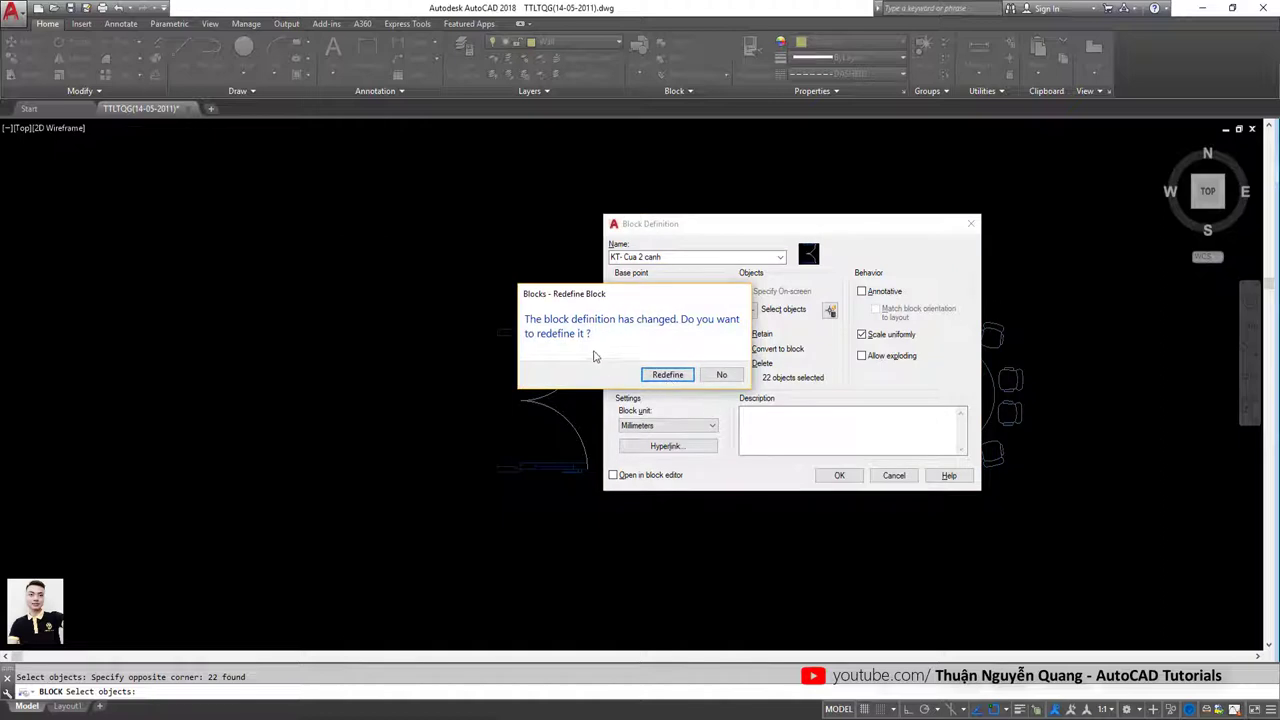
click(721, 376)
text((2))
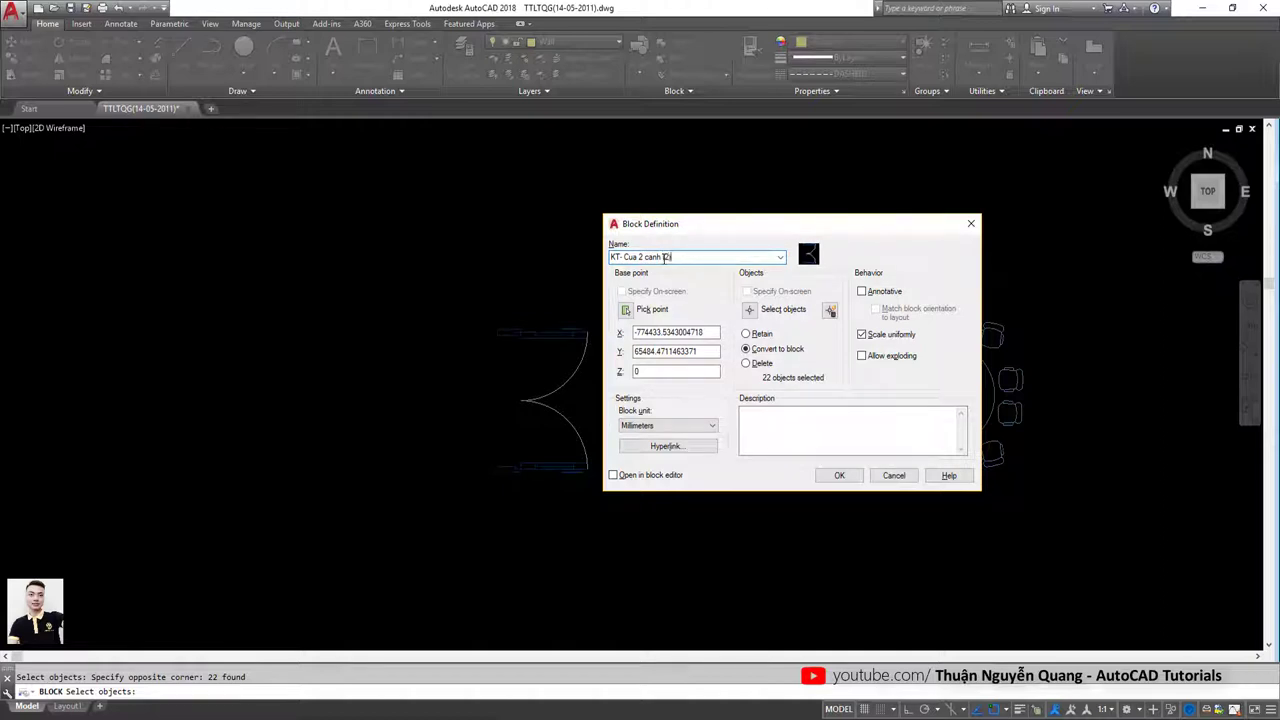
click(839, 476)
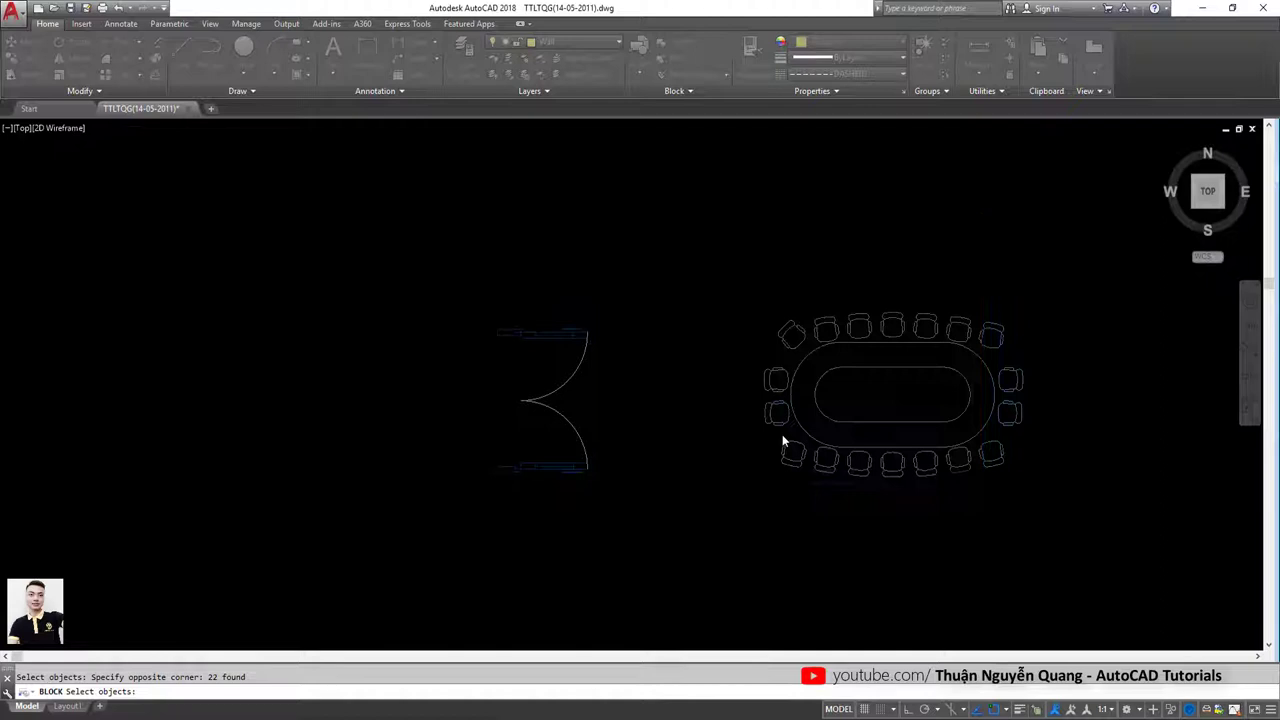
click(577, 357)
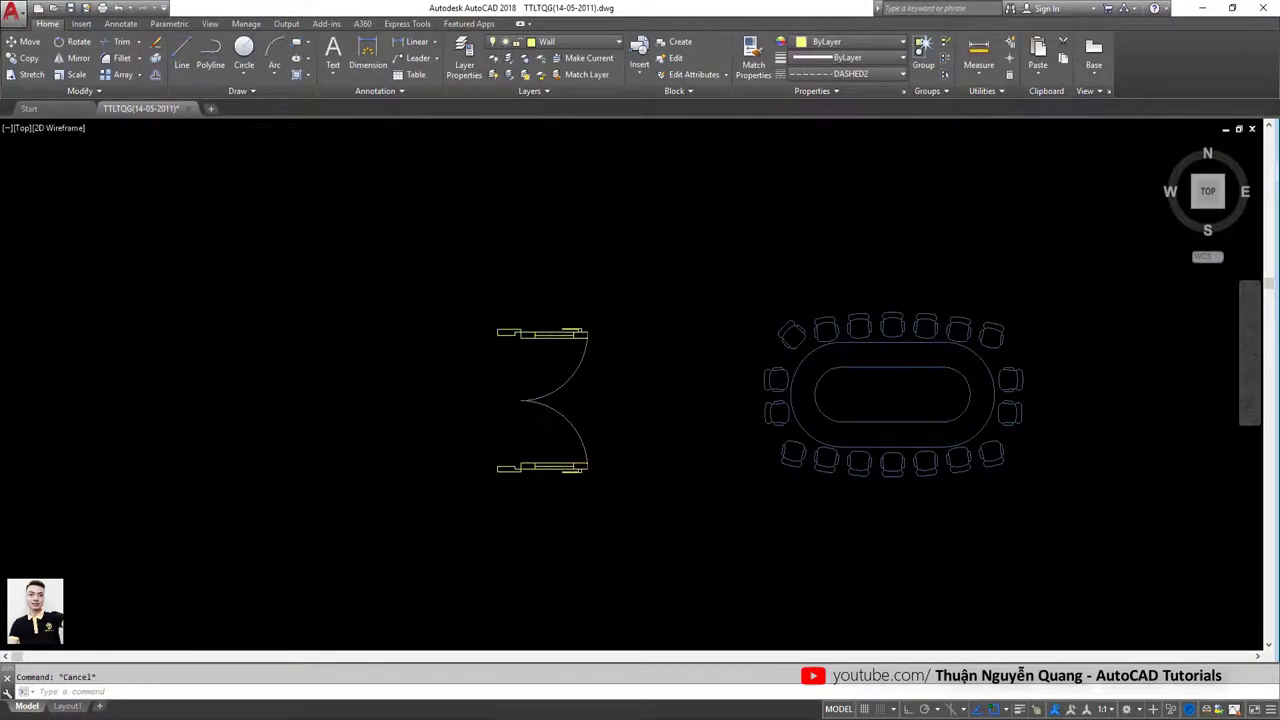
click(548, 343)
click(518, 318)
text(x)
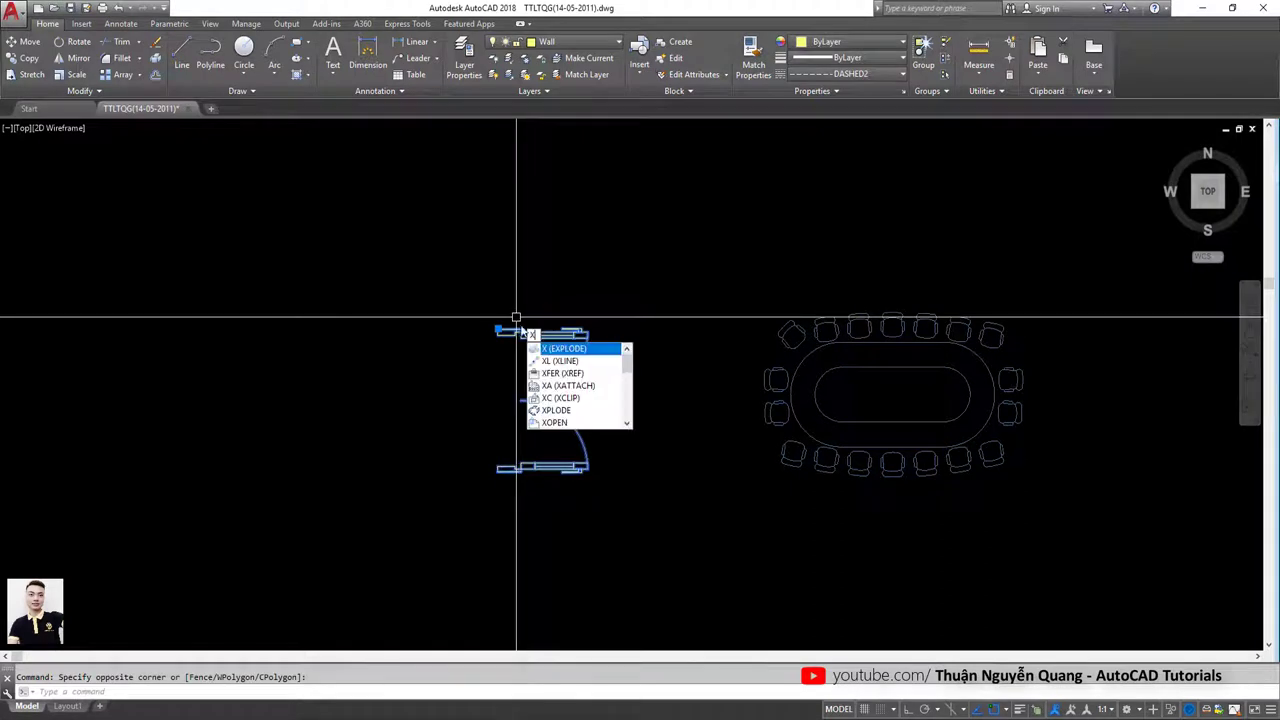
key(Return)
click(548, 338)
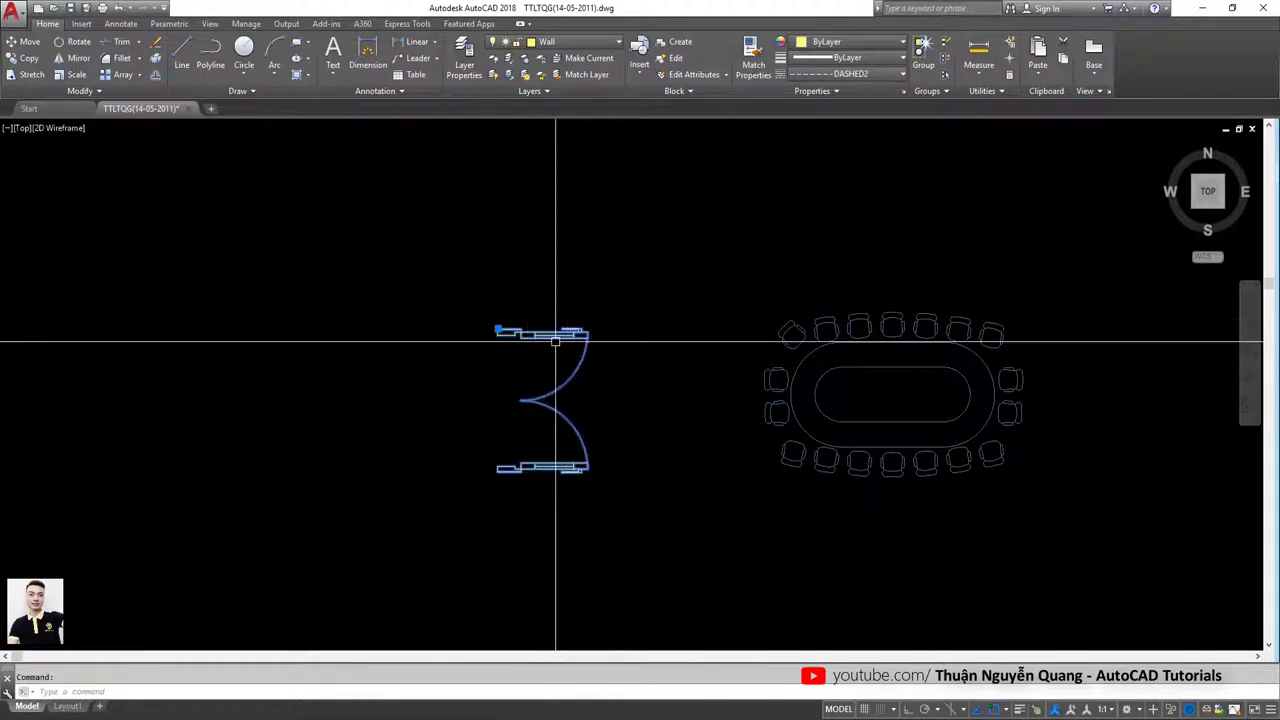
key(Escape)
click(560, 345)
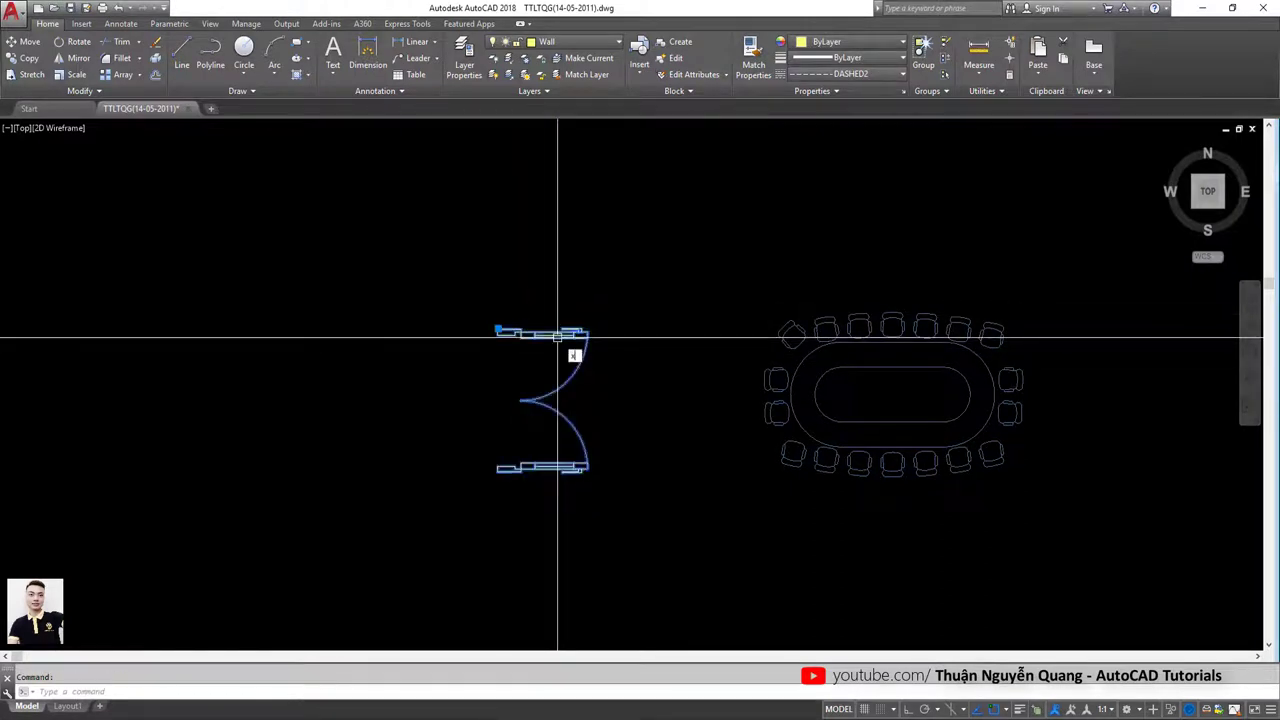
text(x)
key(Return)
click(811, 357)
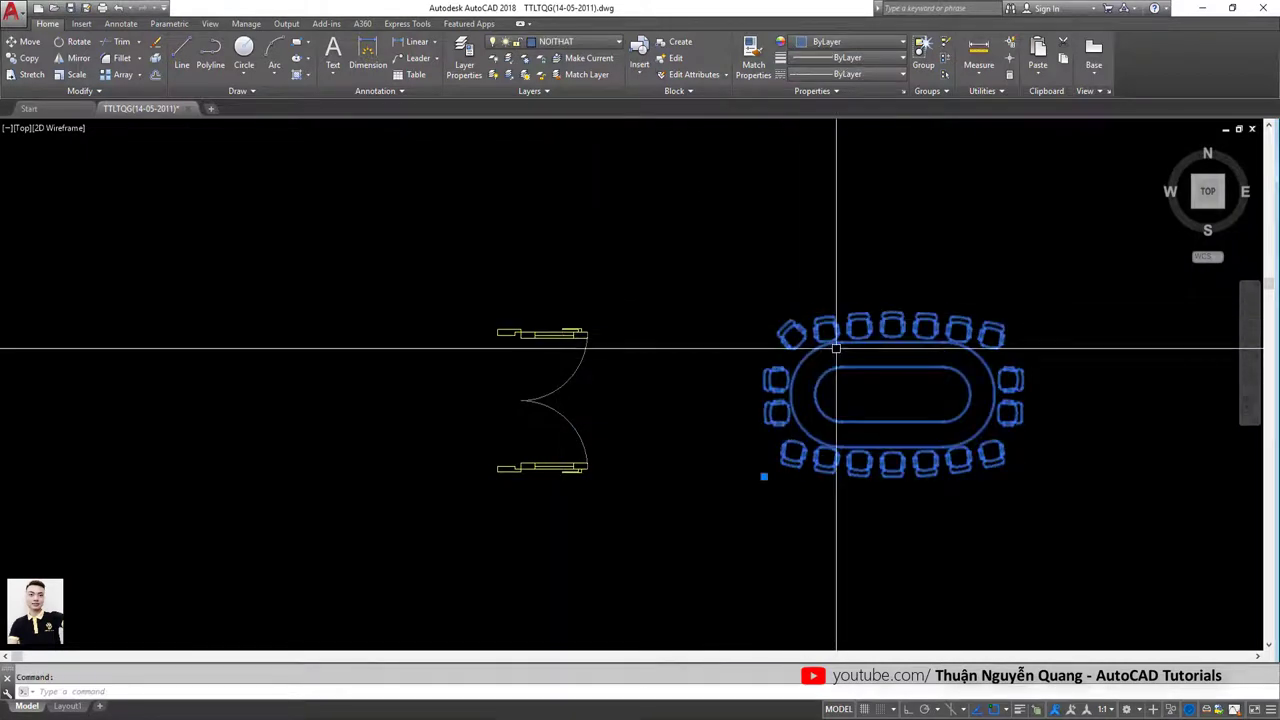
text(x)
key(Return)
click(834, 343)
key(Escape)
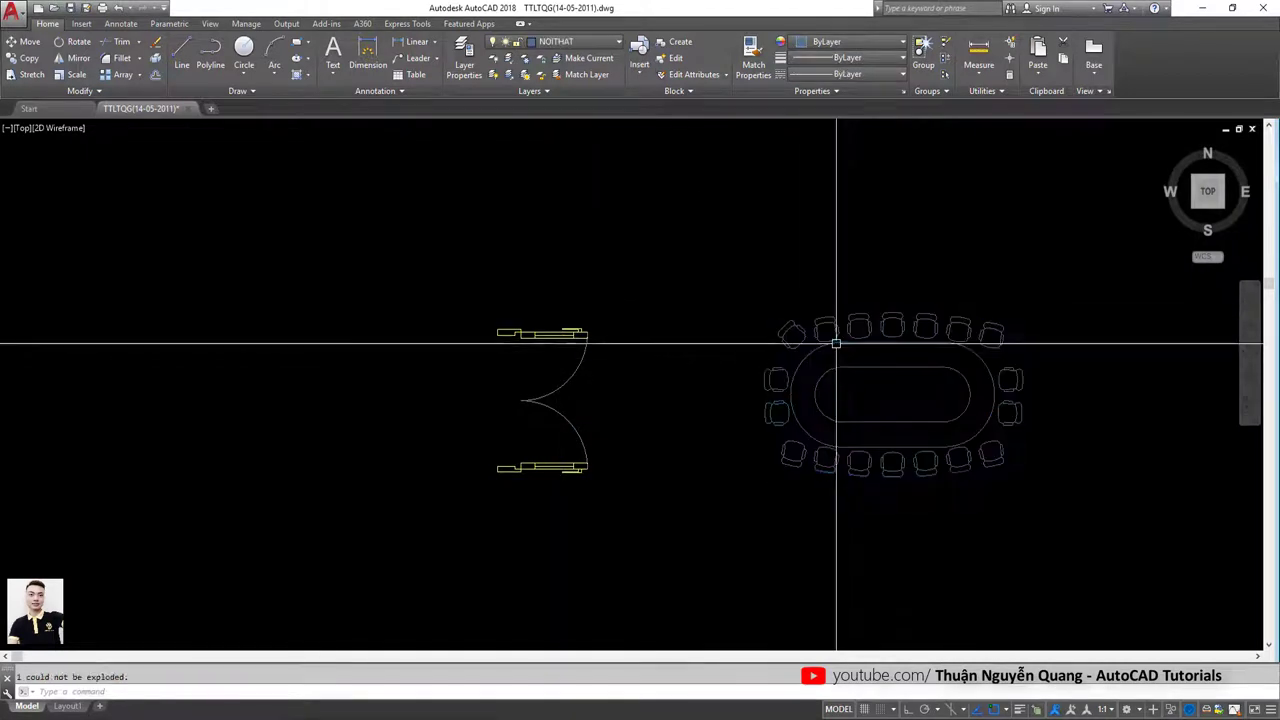
scroll(689, 411, down, 2)
scroll(768, 412, down, 2)
scroll(768, 412, up, 2)
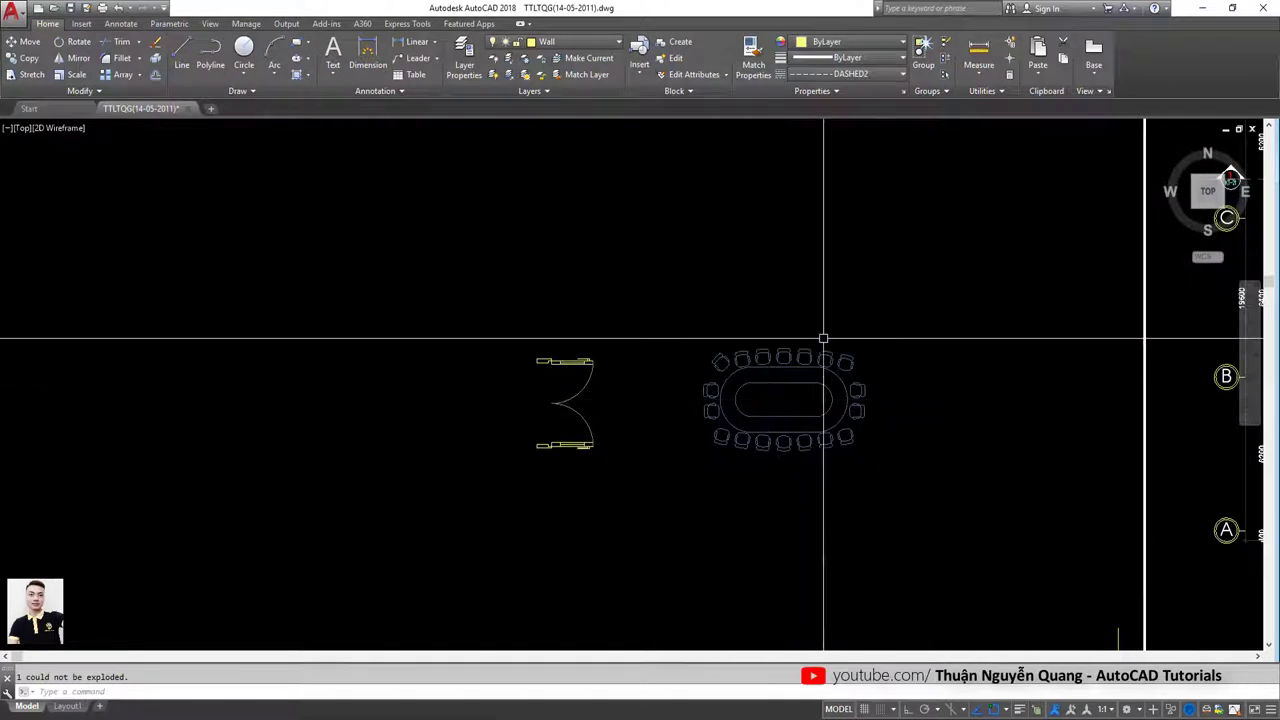
Step: Move the conference-table block left with MOVE so it sits closer to the double door
click(828, 337)
click(770, 378)
text(m)
key(Return)
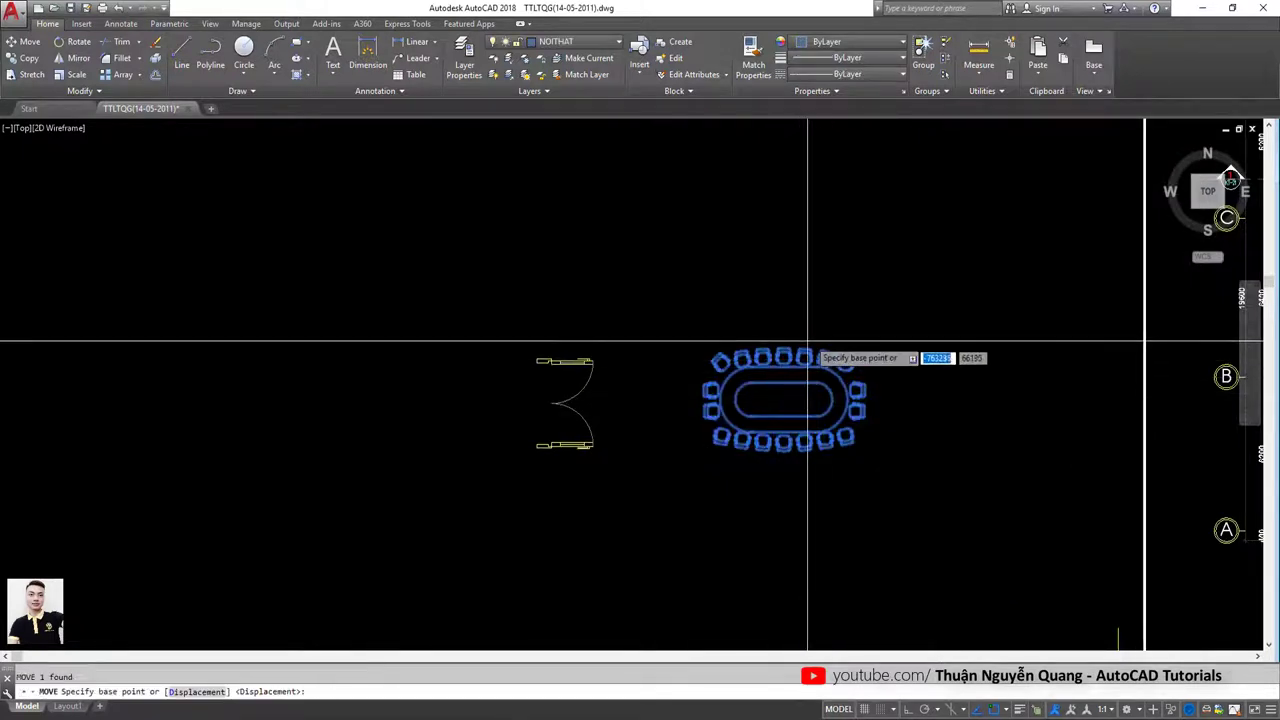
click(837, 309)
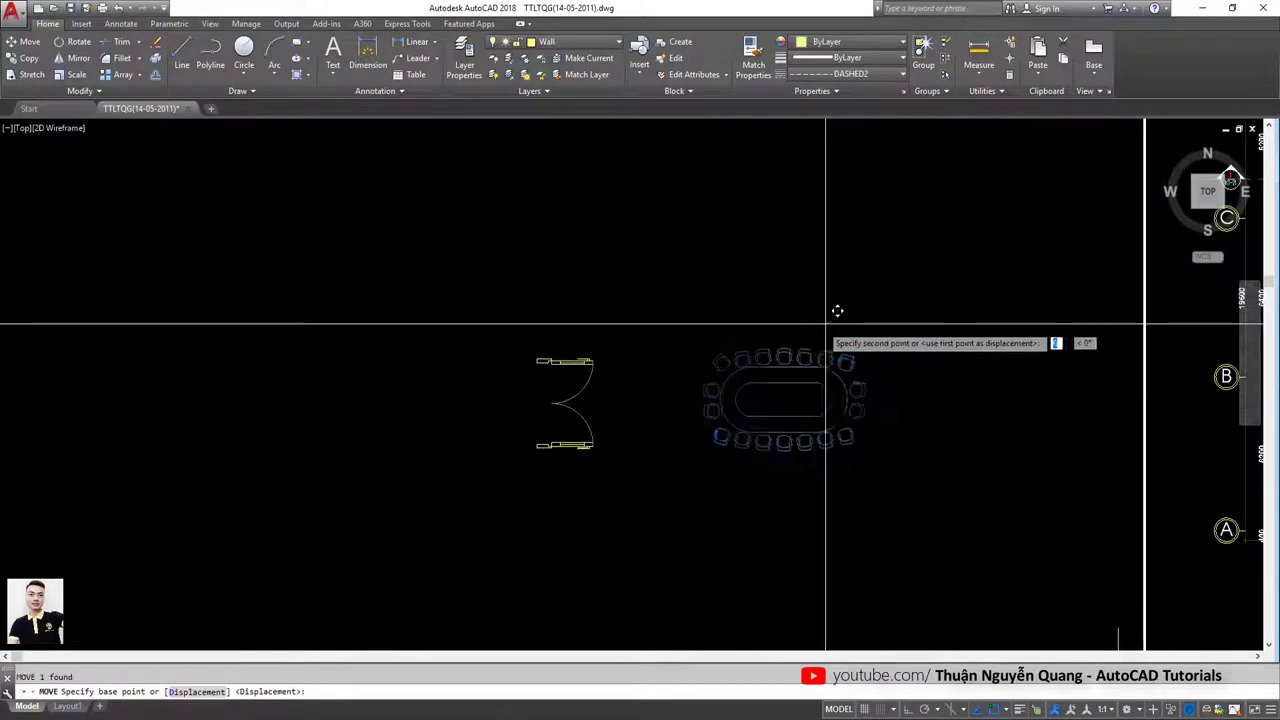
click(709, 371)
Step: Check the moved table's selection, then clear it and frame the door and table
scroll(710, 381, down, 2)
click(710, 381)
scroll(715, 380, up, 2)
click(694, 363)
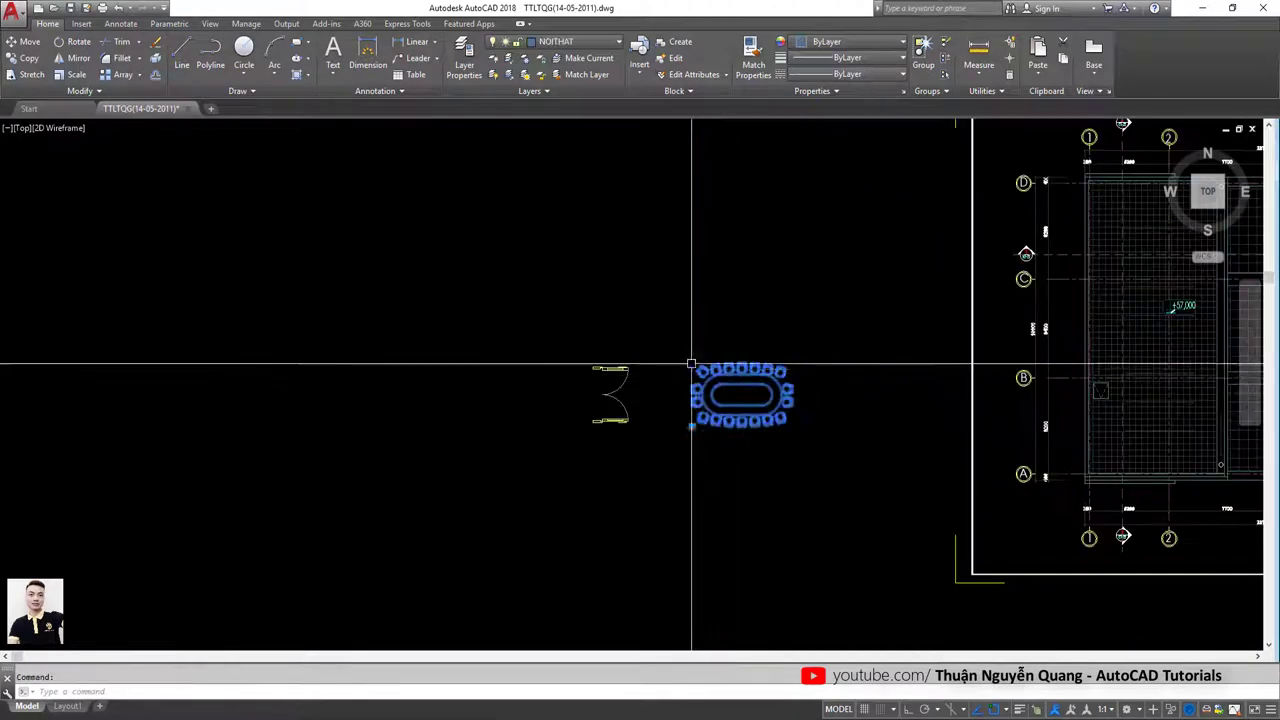
scroll(668, 394, up, 2)
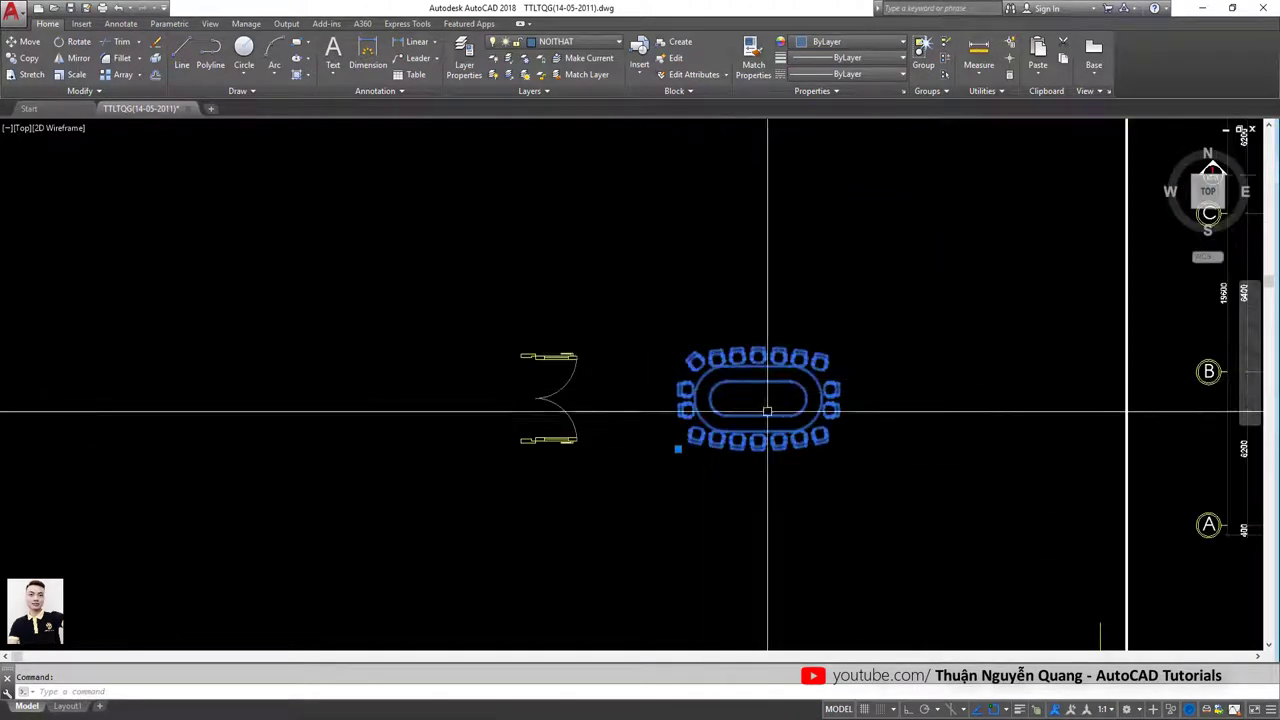
click(480, 324)
click(885, 465)
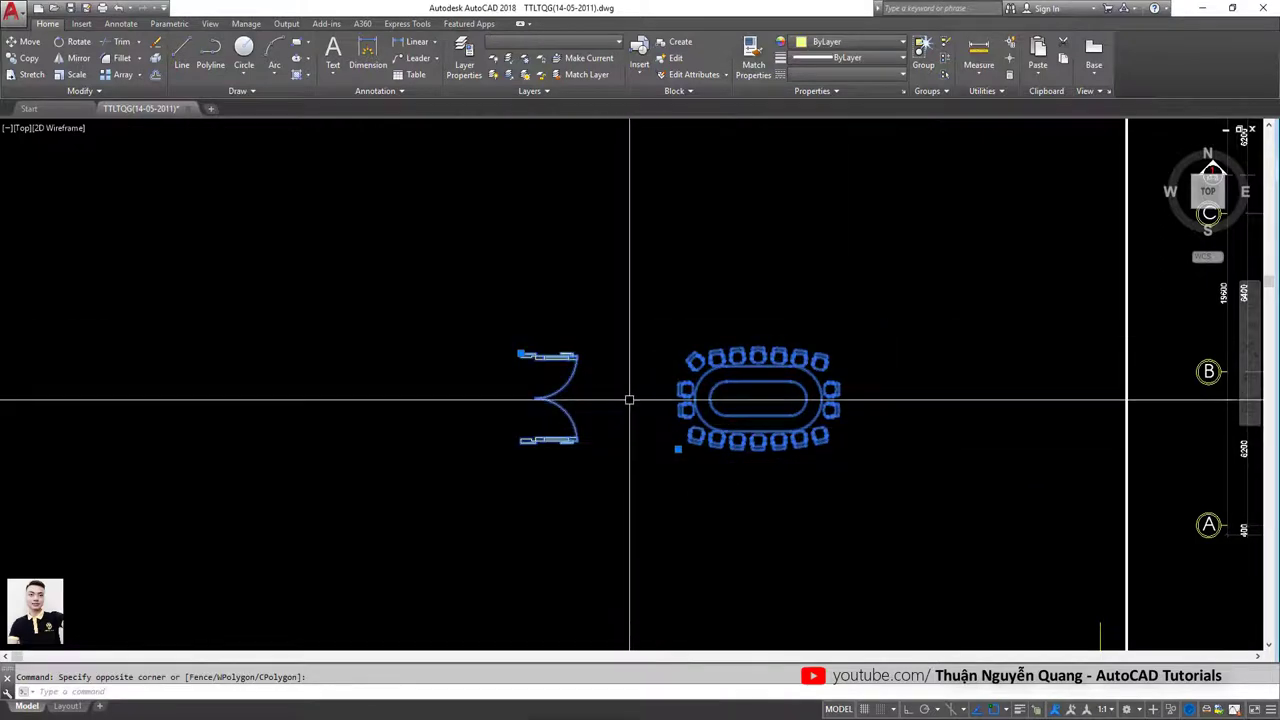
key(Escape)
scroll(614, 398, down, 2)
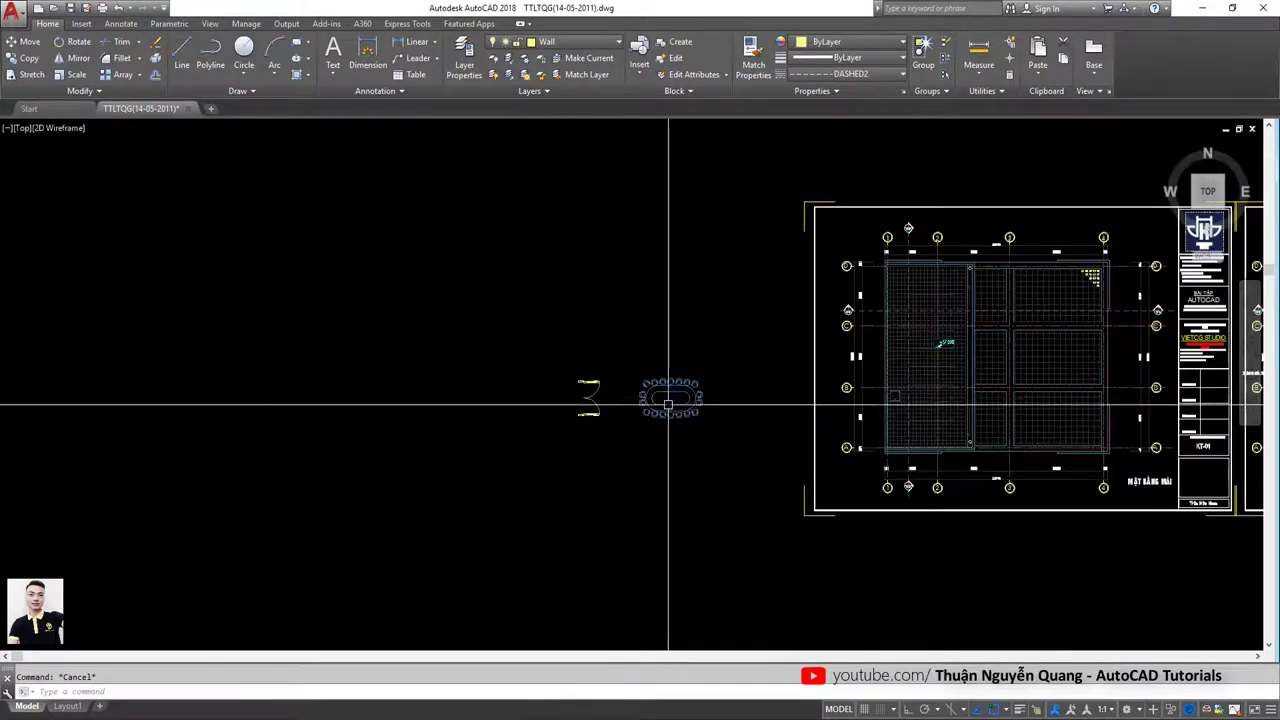
scroll(666, 398, up, 2)
middle_drag(588, 365, 488, 387)
Step: Open the conference-table block in the Block Editor through BEDIT's Edit Block Definition dialog
scroll(484, 398, up, 2)
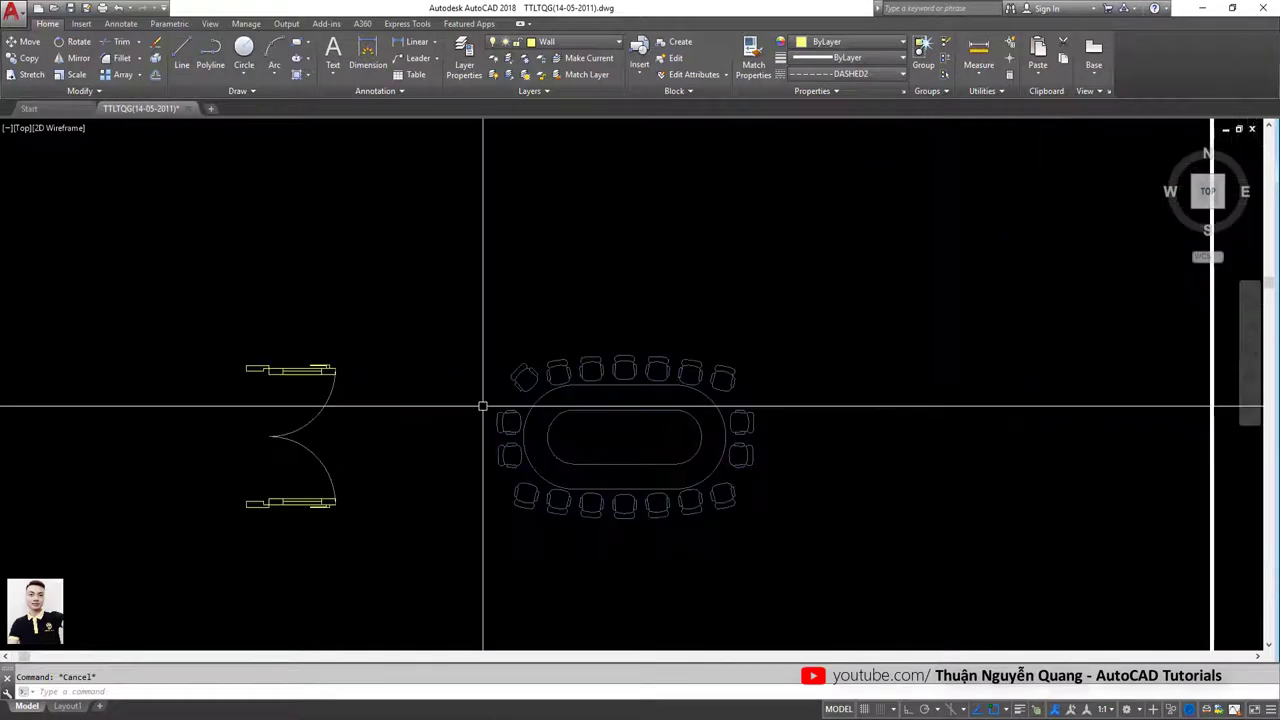
click(588, 387)
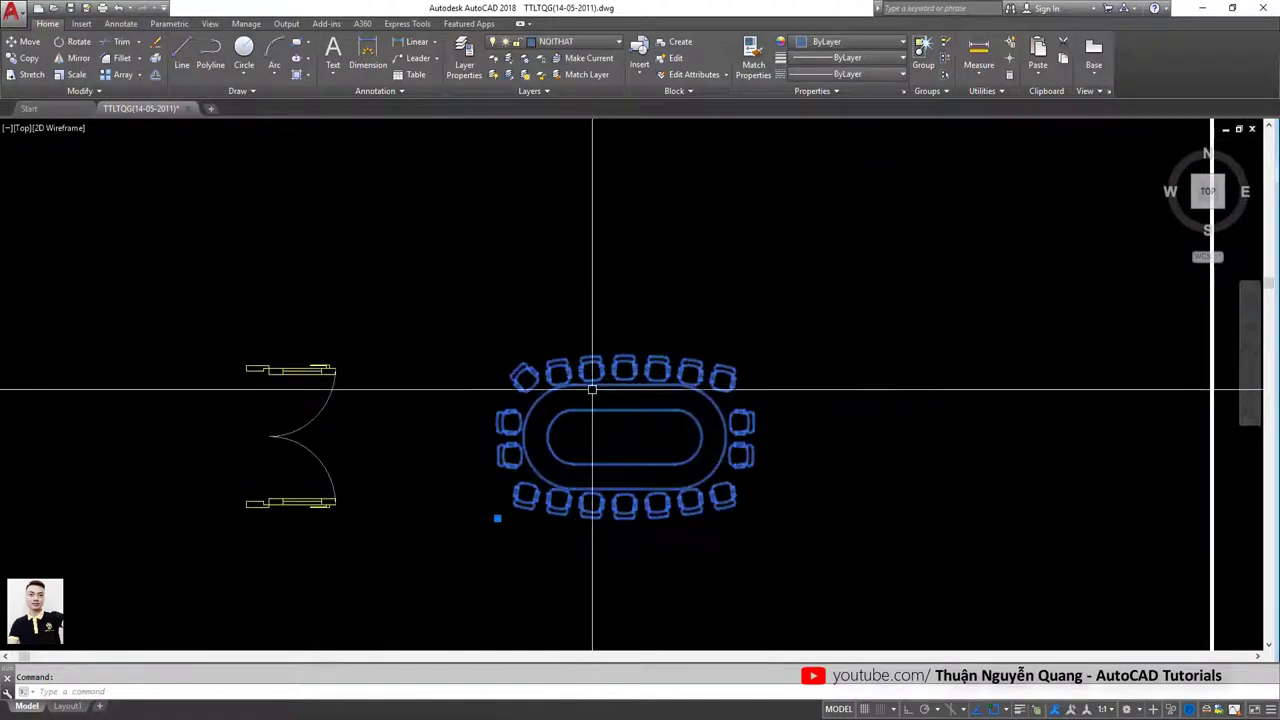
click(591, 378)
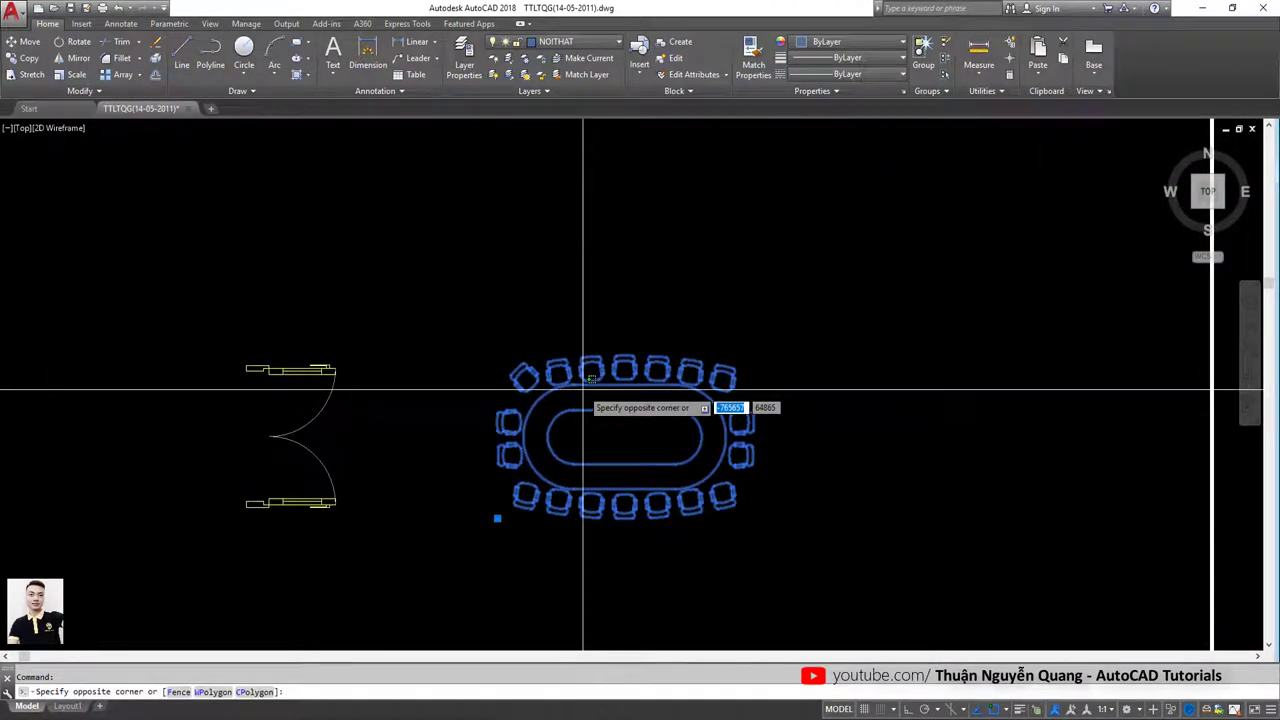
double_click(583, 390)
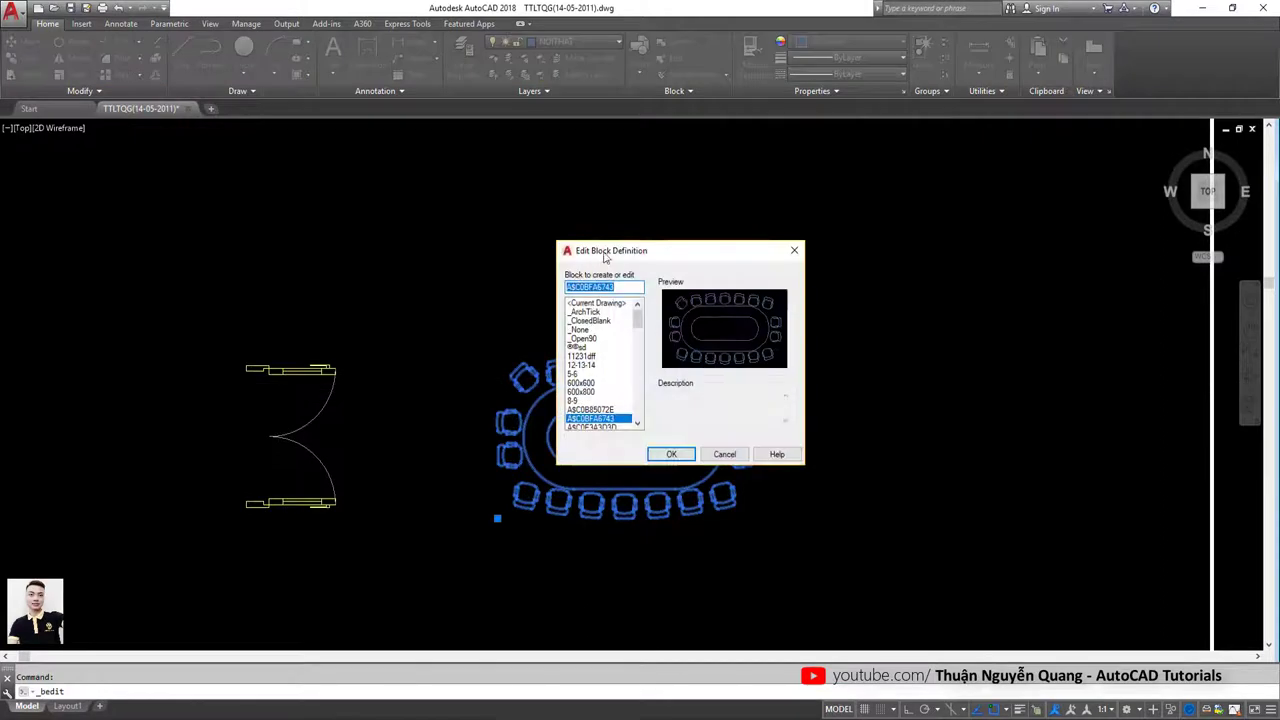
key(Escape)
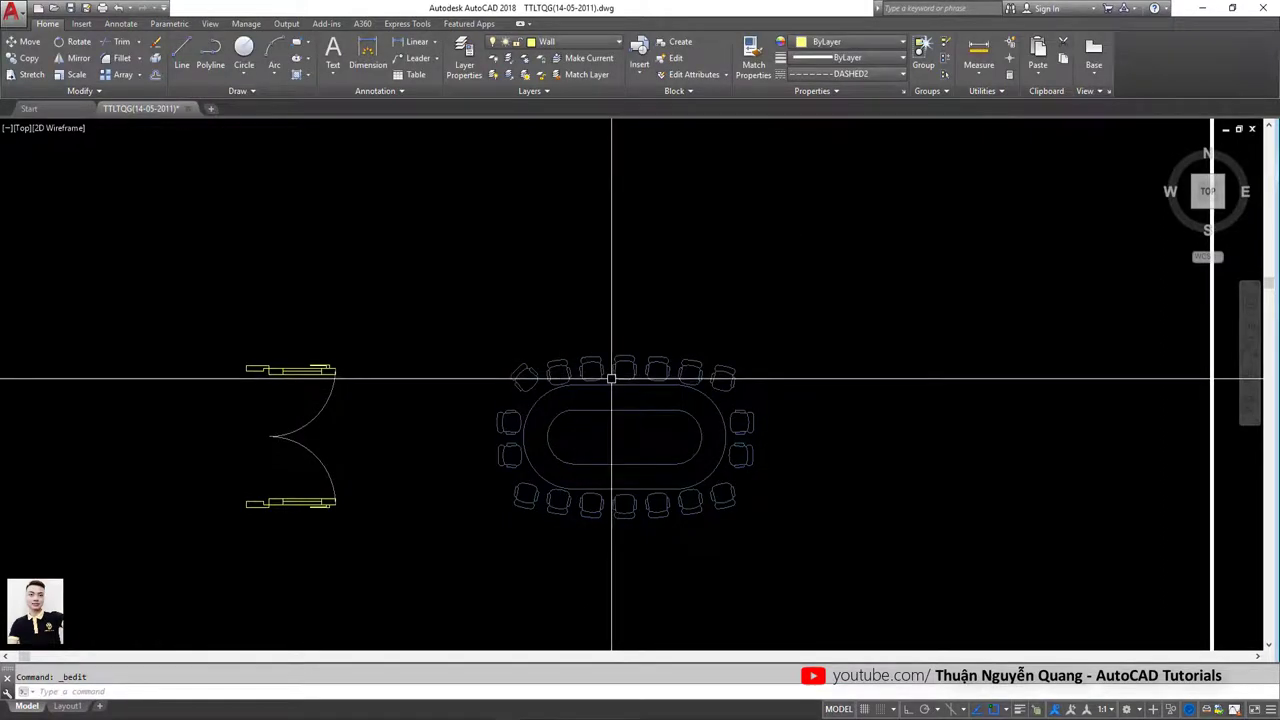
text(e)
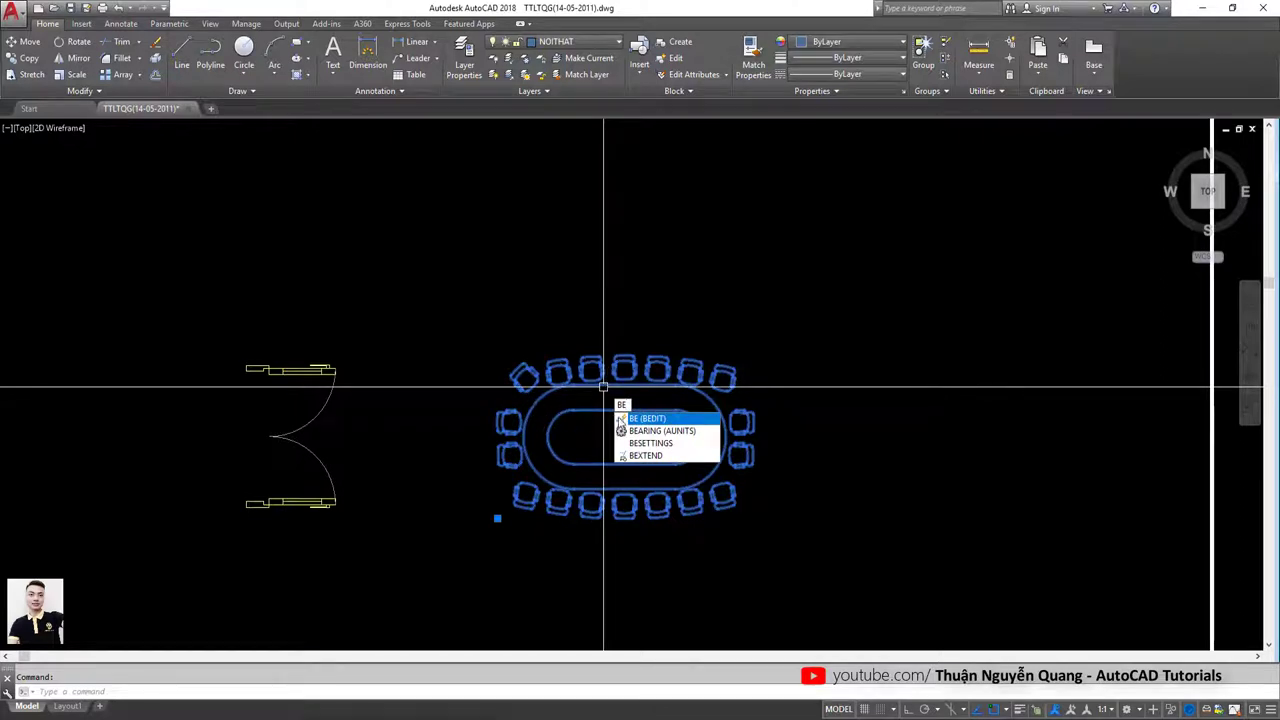
key(Return)
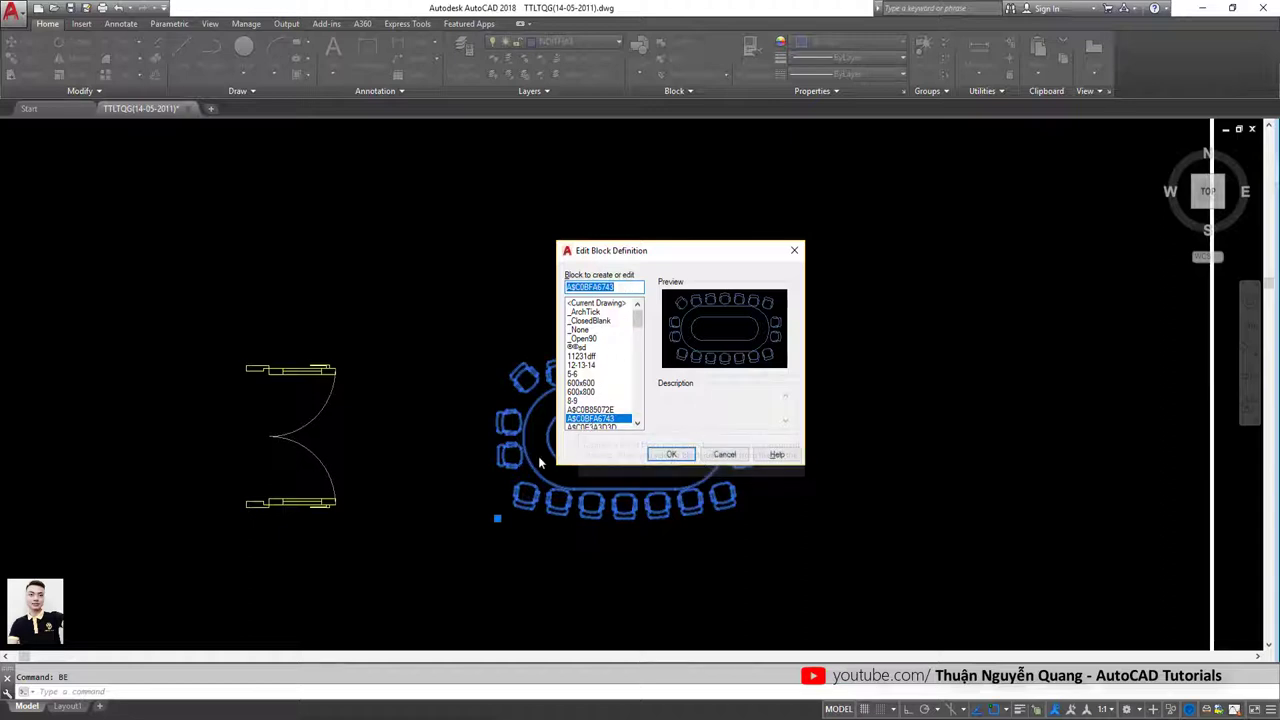
click(672, 455)
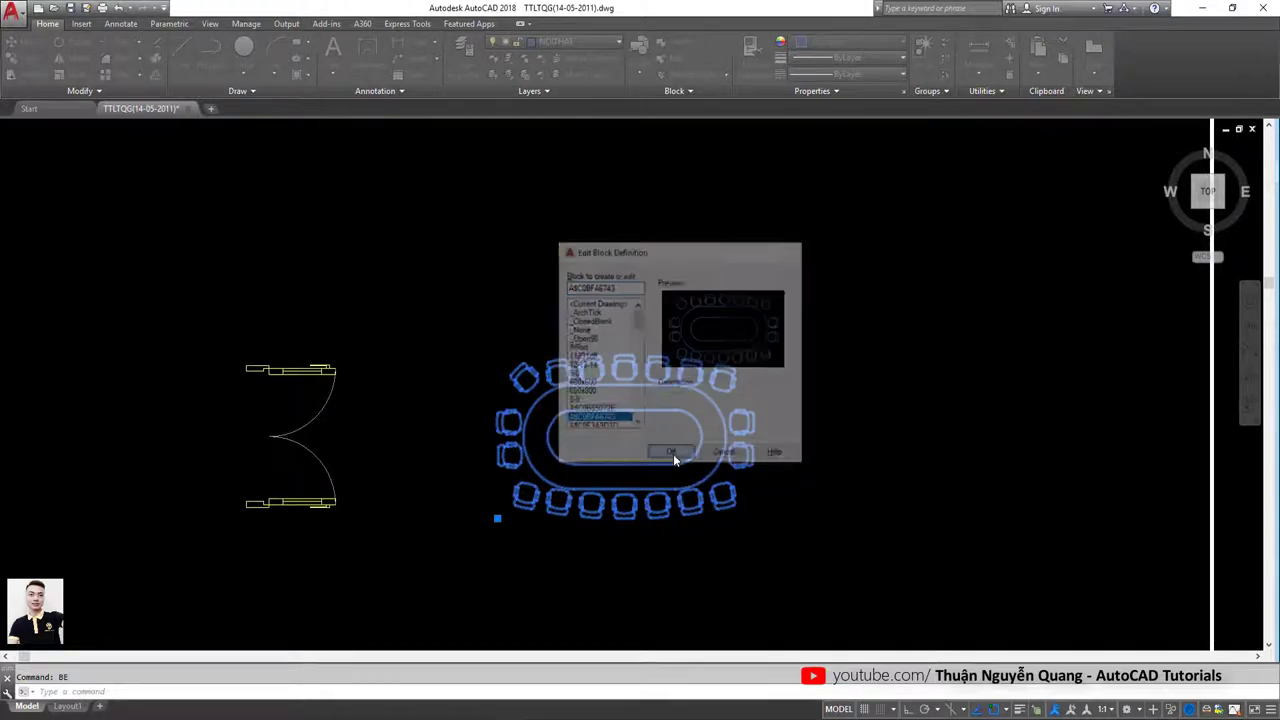
Step: Clear the selection in the Block Editor and show Properties, where Allow exploding reads No
click(30, 108)
click(136, 107)
scroll(557, 366, down, 3)
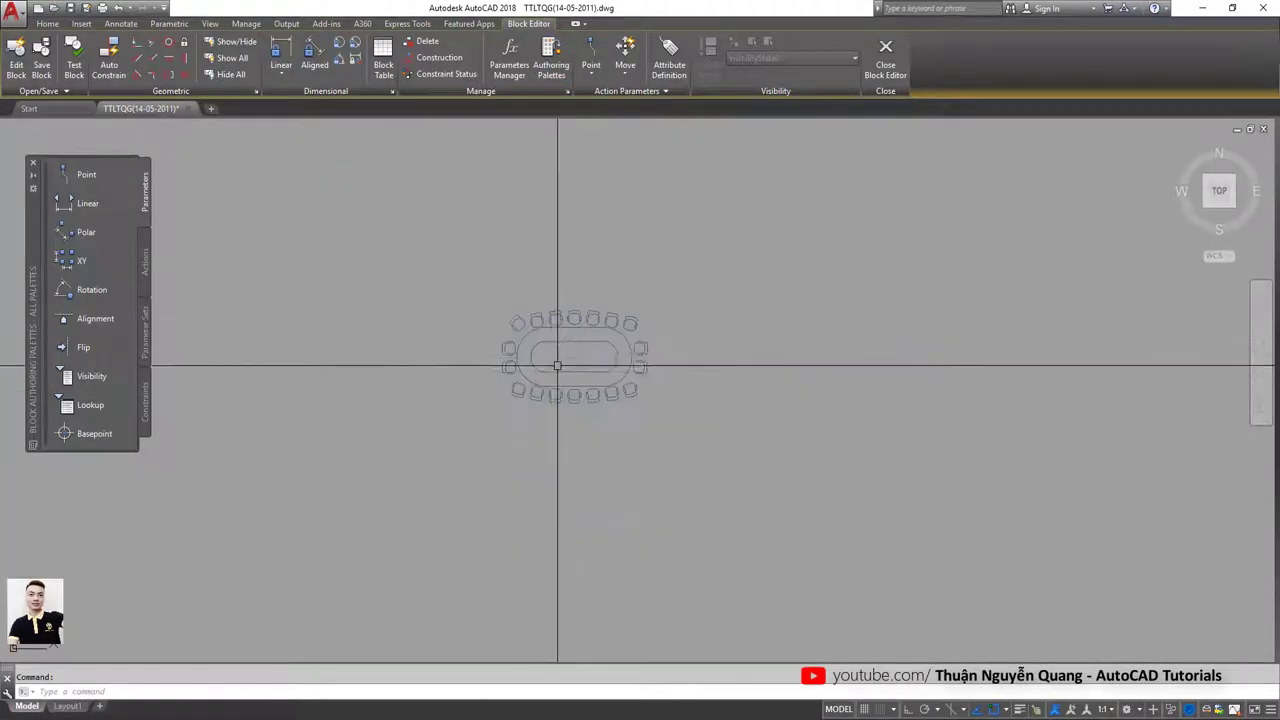
scroll(557, 366, up, 3)
click(340, 234)
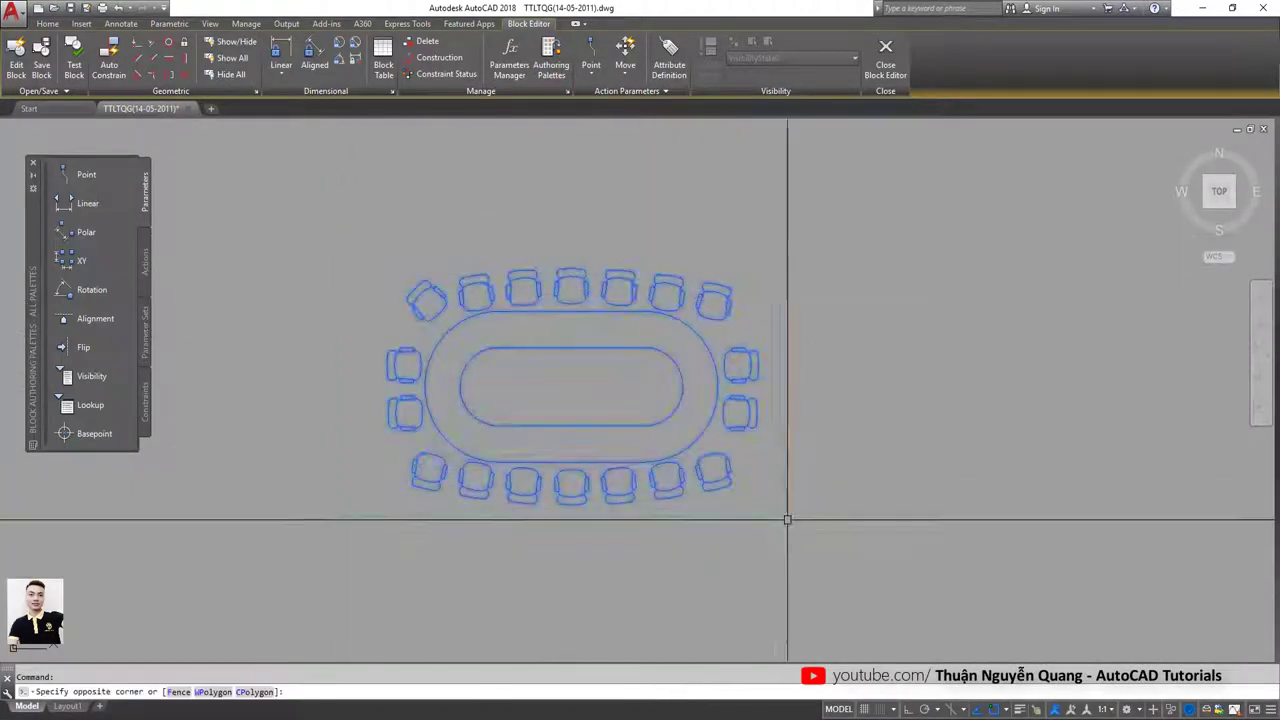
key(Escape)
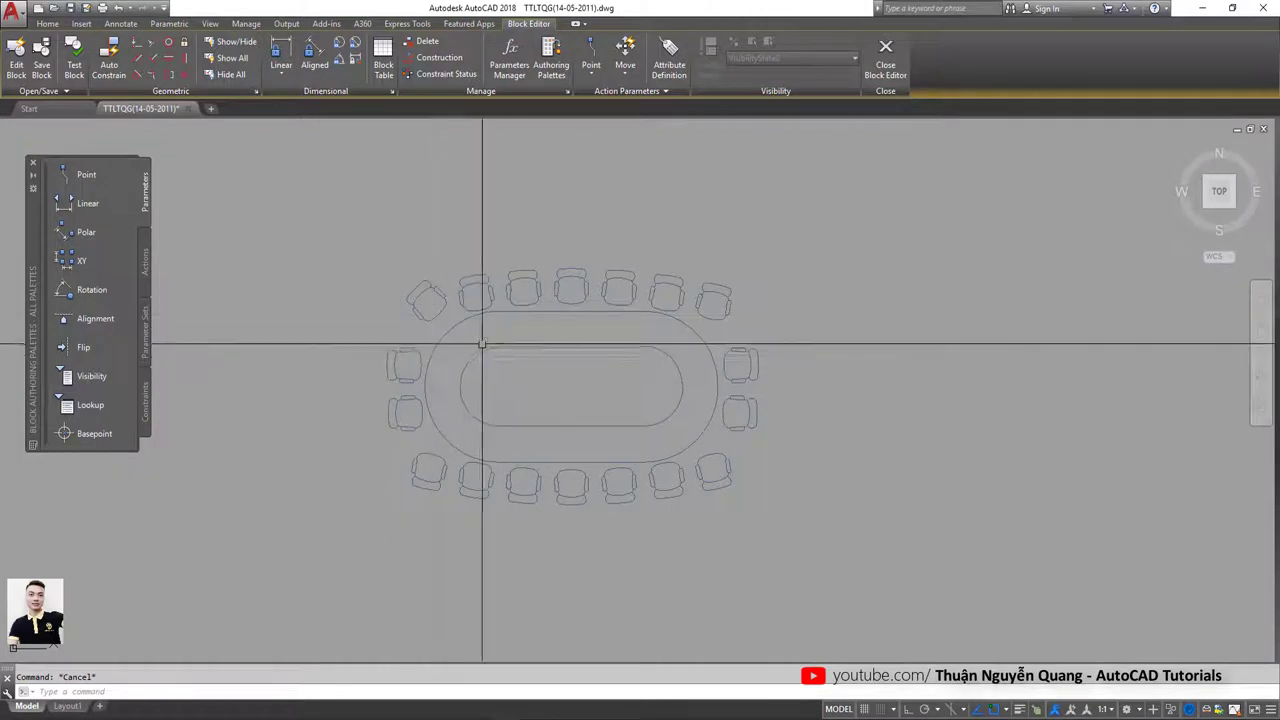
click(346, 254)
click(789, 514)
click(846, 546)
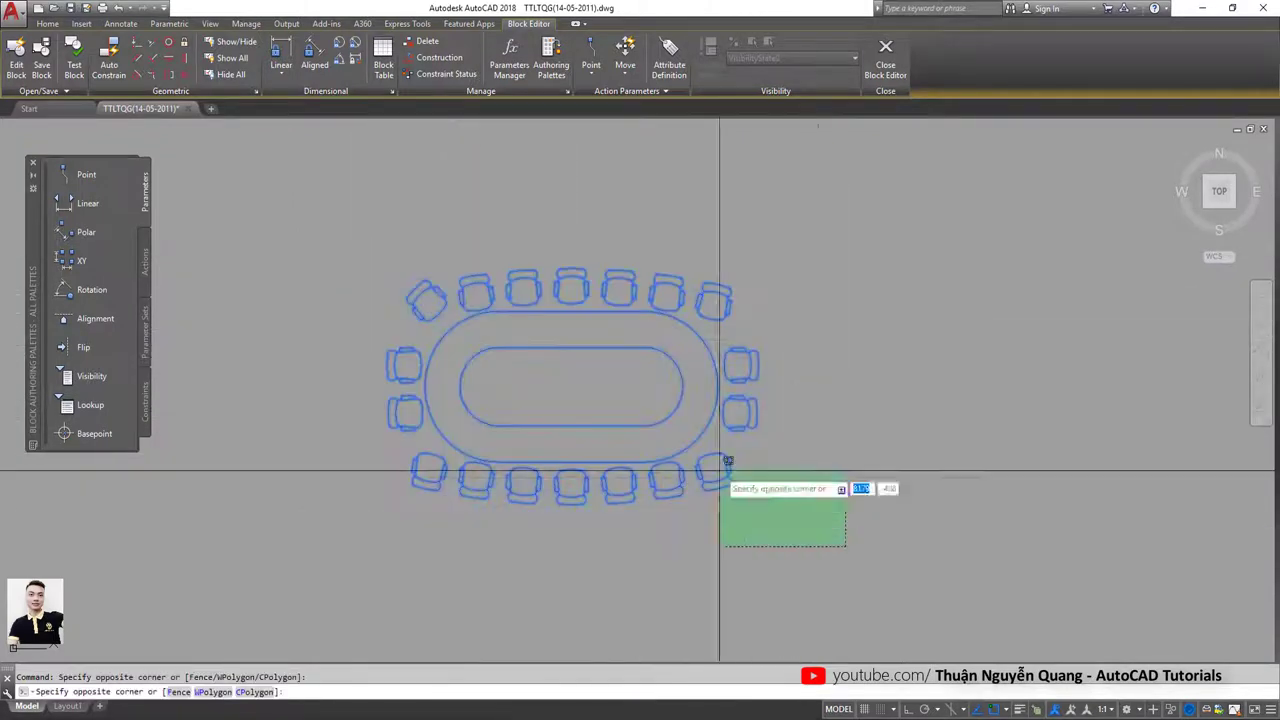
key(Escape)
key(Escape)
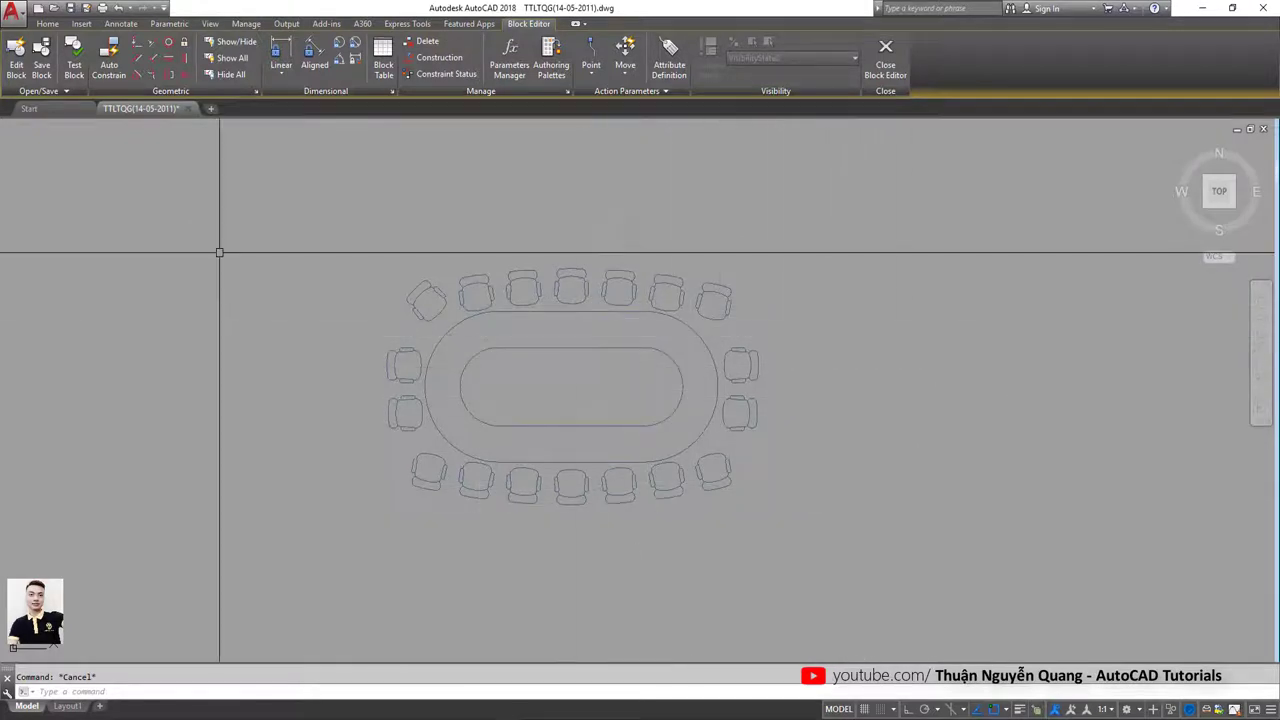
key(ctrl+1)
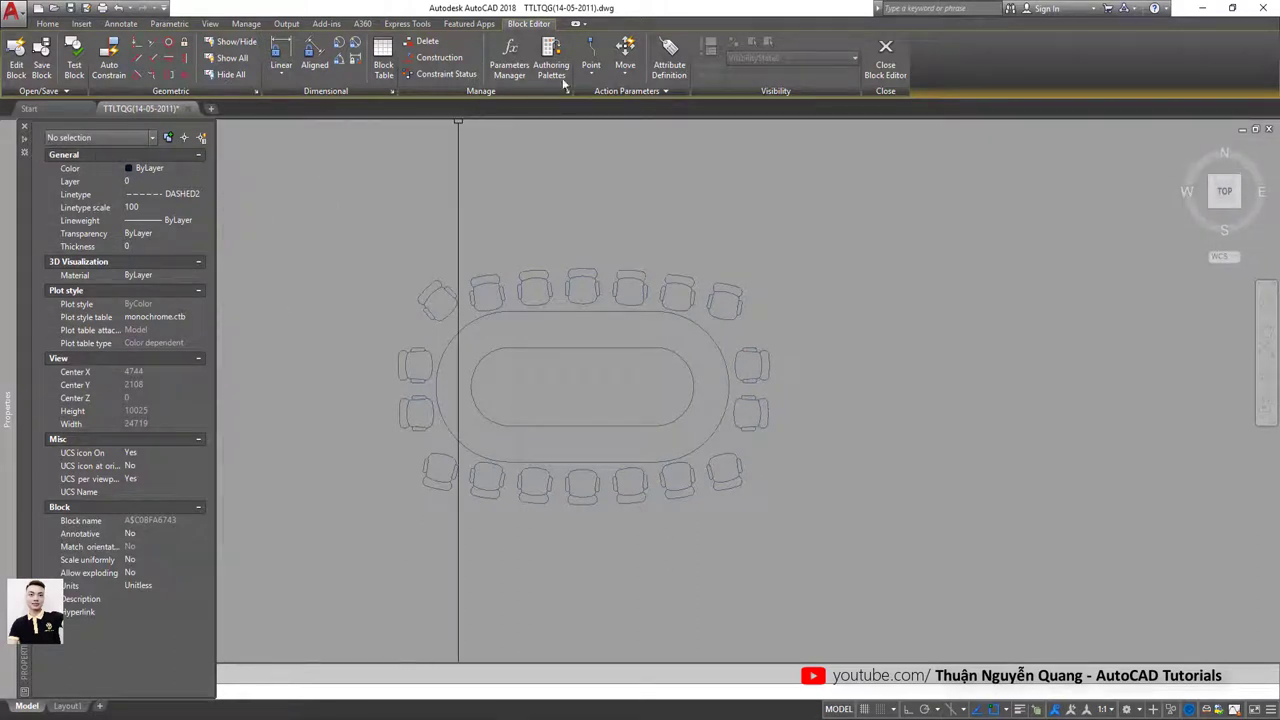
key(ctrl+1)
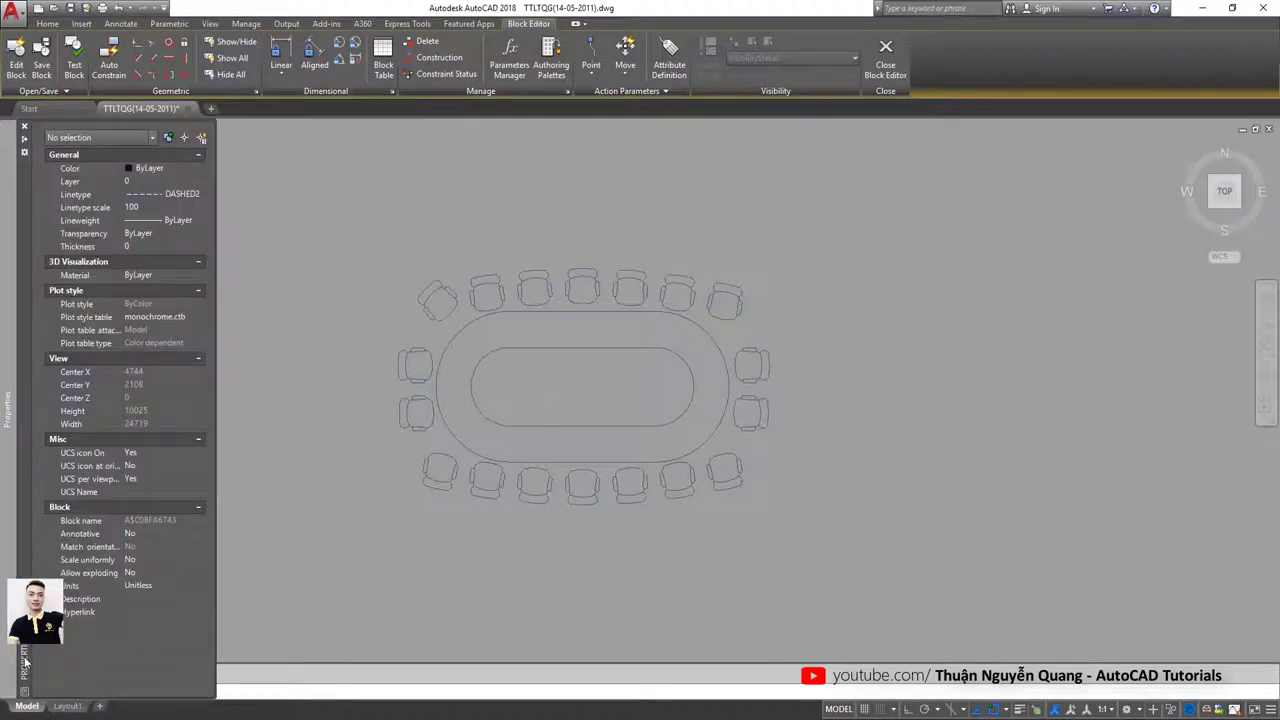
click(24, 128)
text(CH)
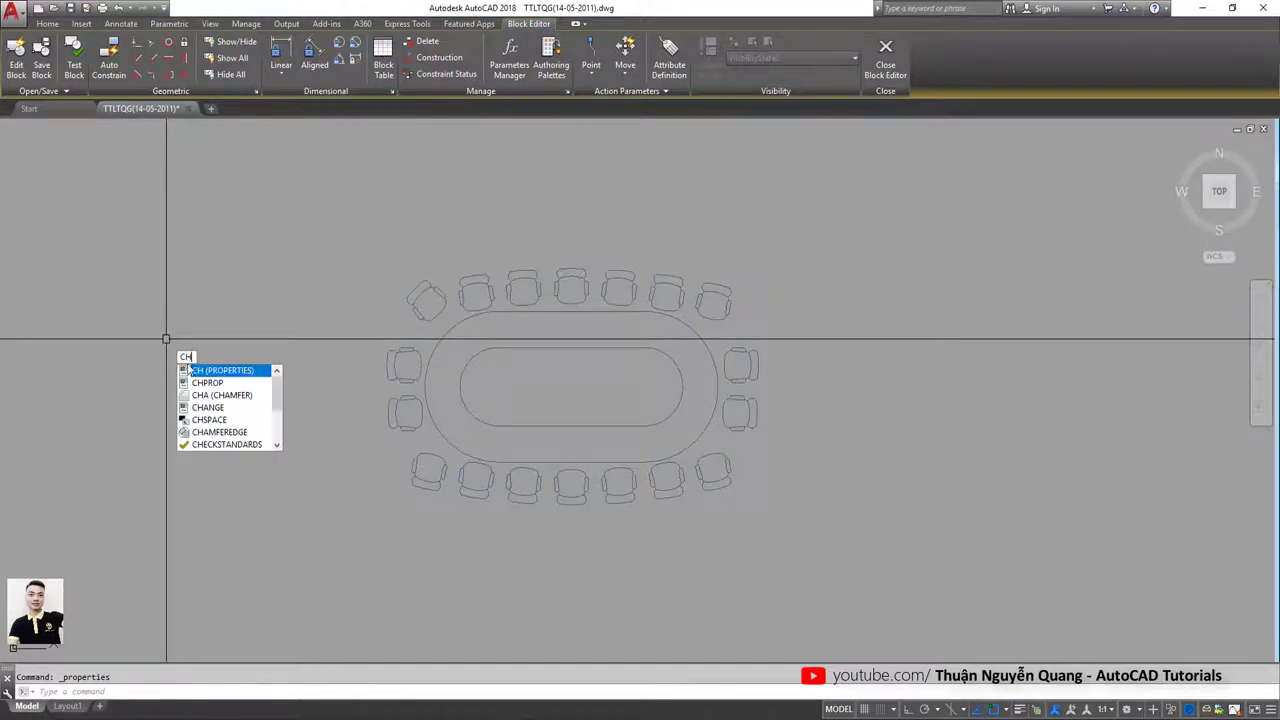
click(202, 372)
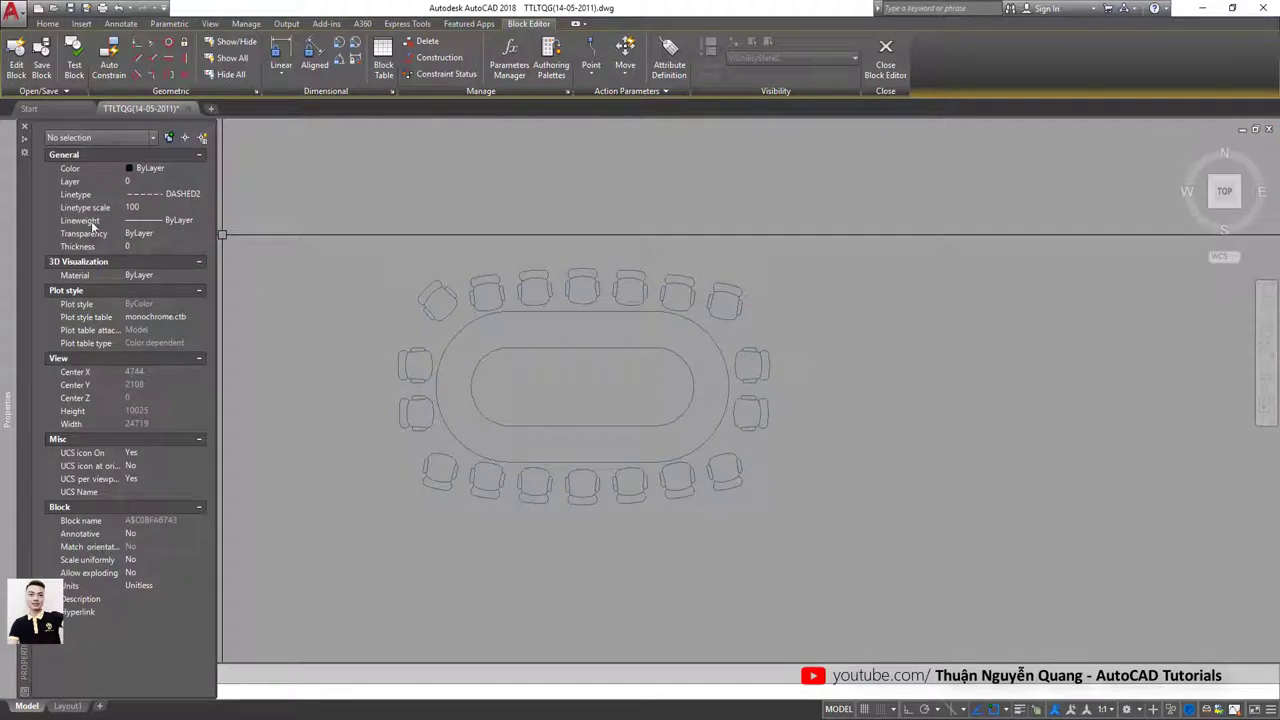
click(24, 127)
text(P)
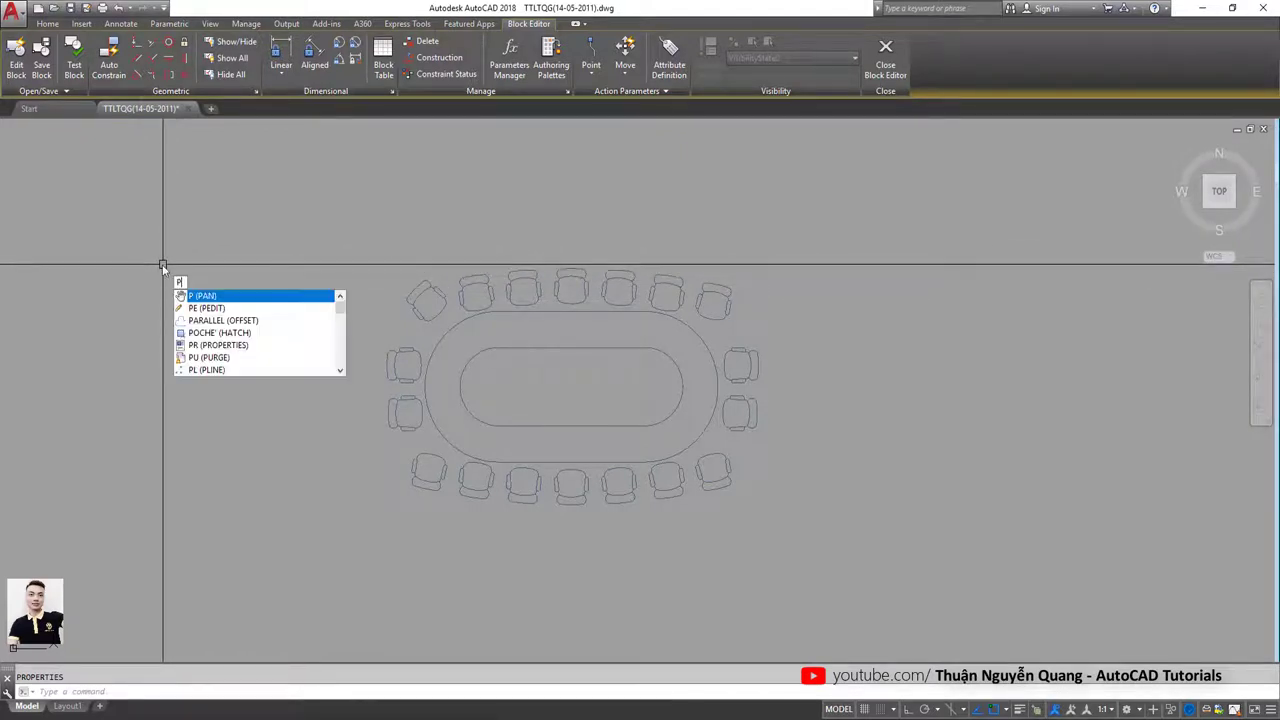
text(r)
click(211, 296)
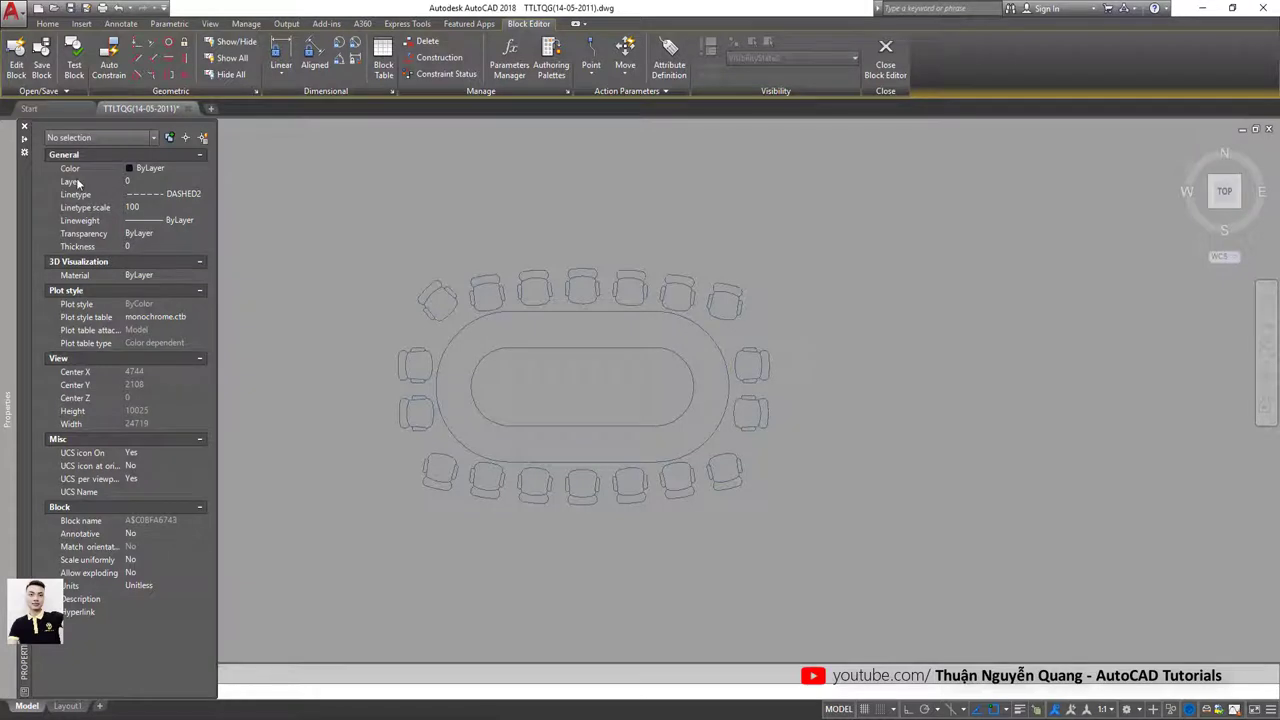
click(24, 127)
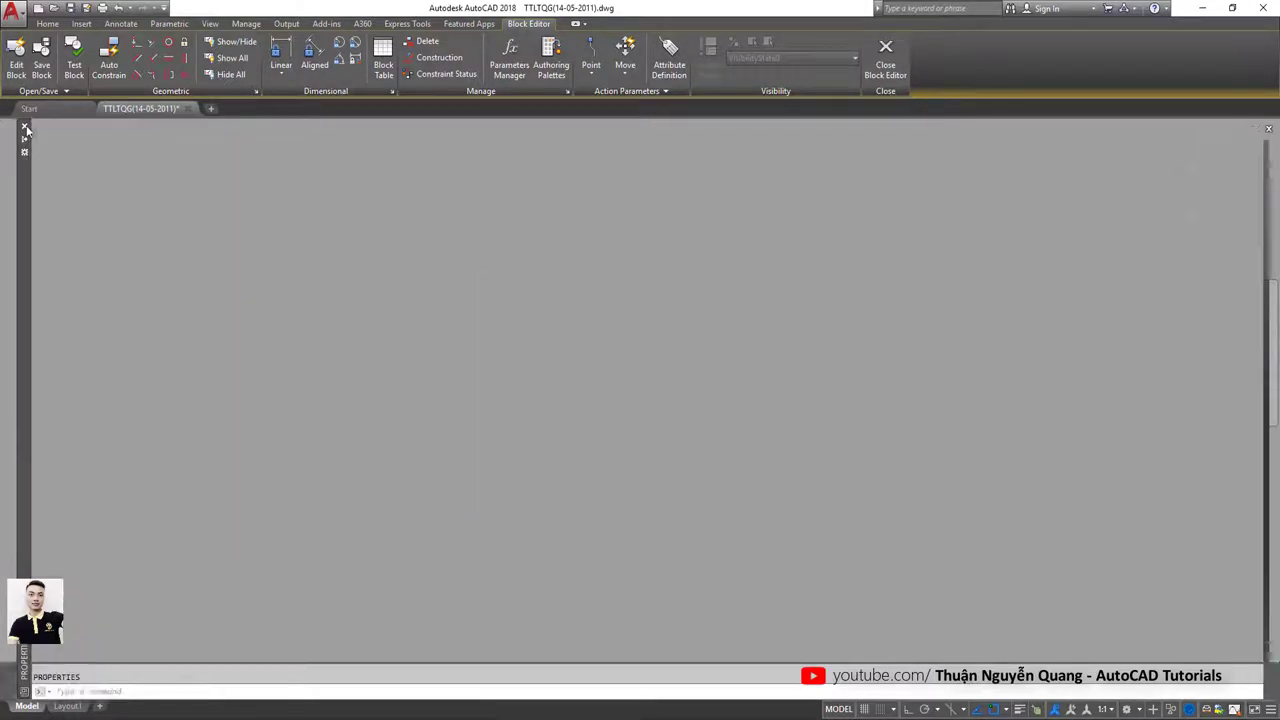
middle_drag(249, 249, 422, 348)
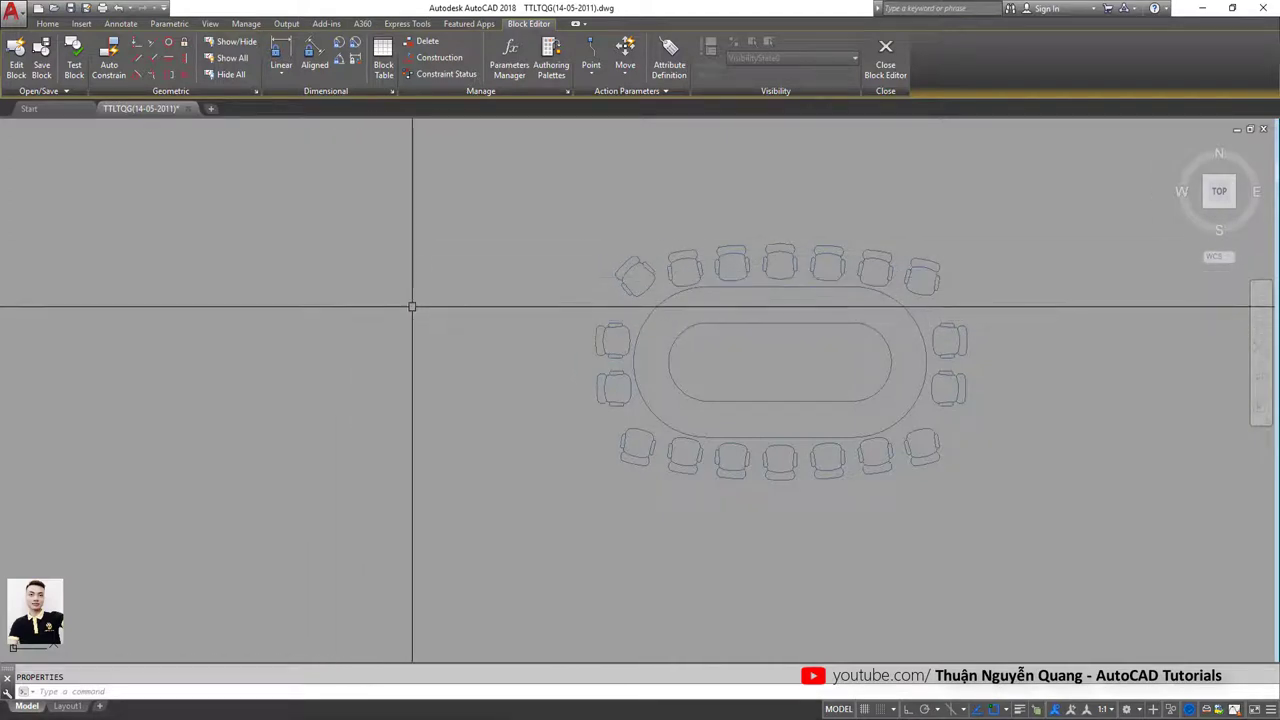
key(ctrl+1)
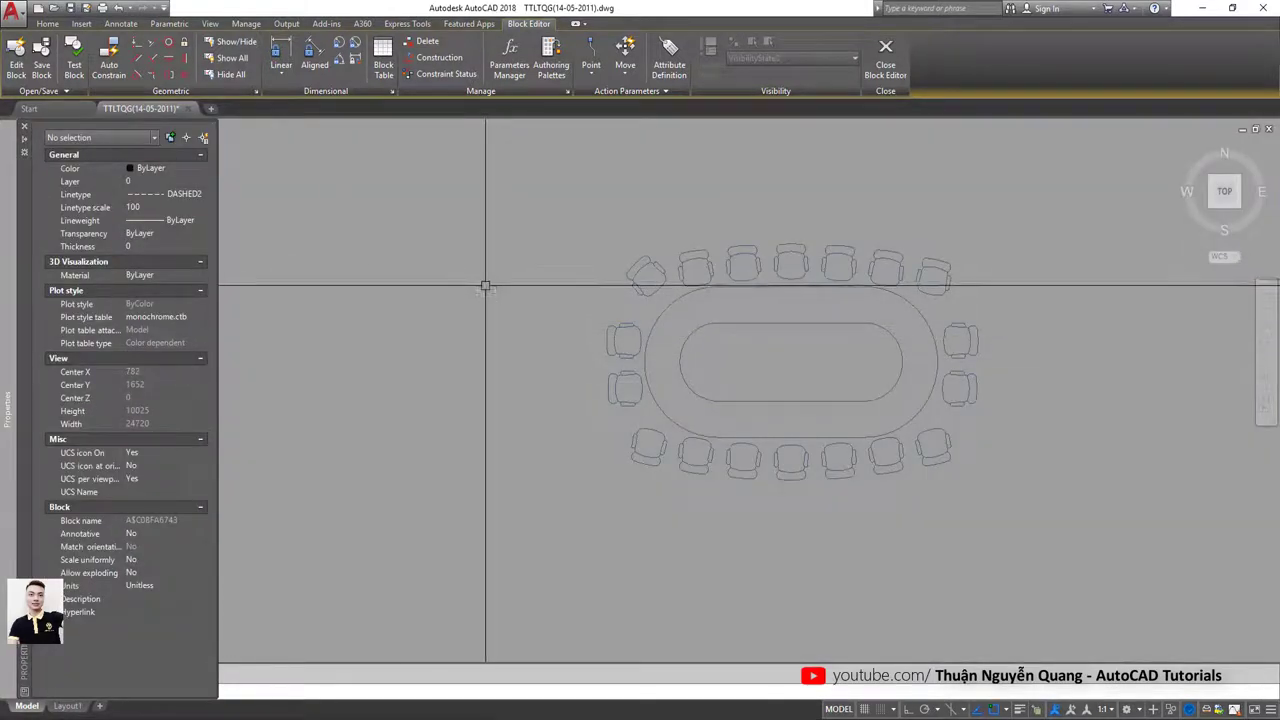
Step: Set the table block's Allow exploding to Yes, then close the Block Editor
key(ctrl+1)
key(ctrl+1)
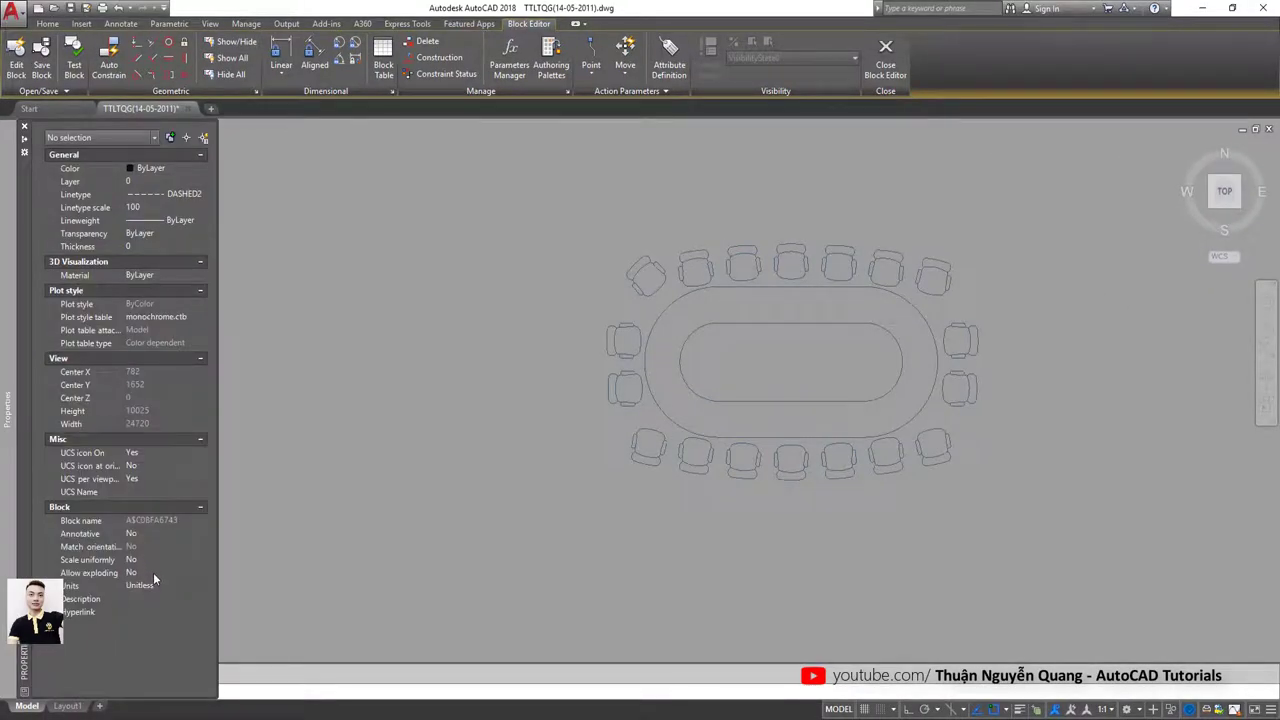
click(153, 572)
click(139, 586)
click(154, 572)
click(24, 126)
middle_drag(449, 220, 251, 291)
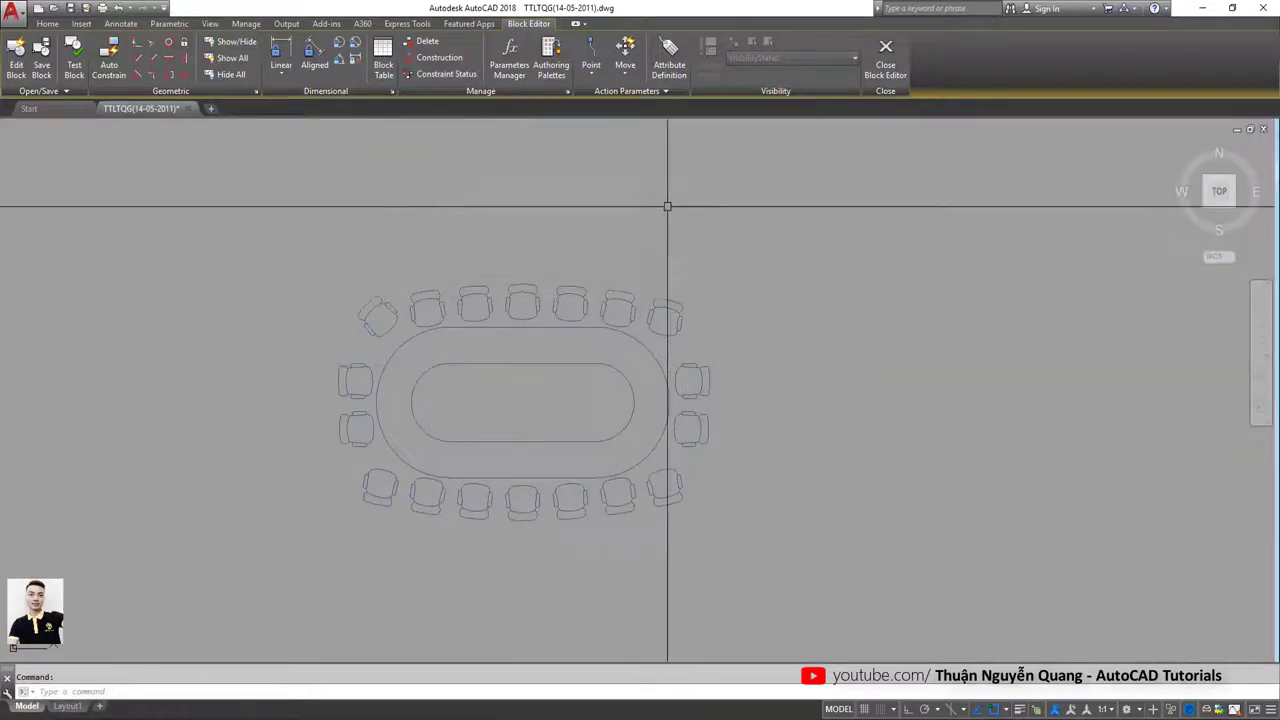
click(886, 62)
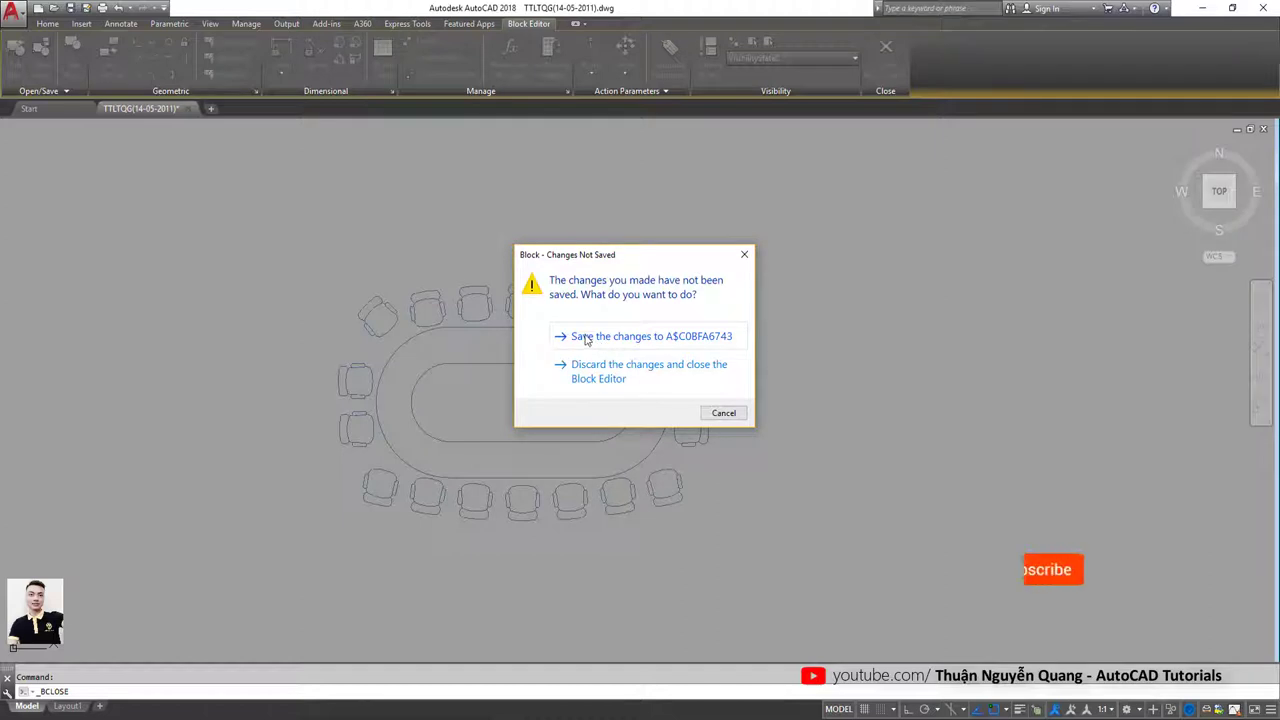
Step: Save the changes to block A$C0BFA6743 and clear the stray selection
click(587, 340)
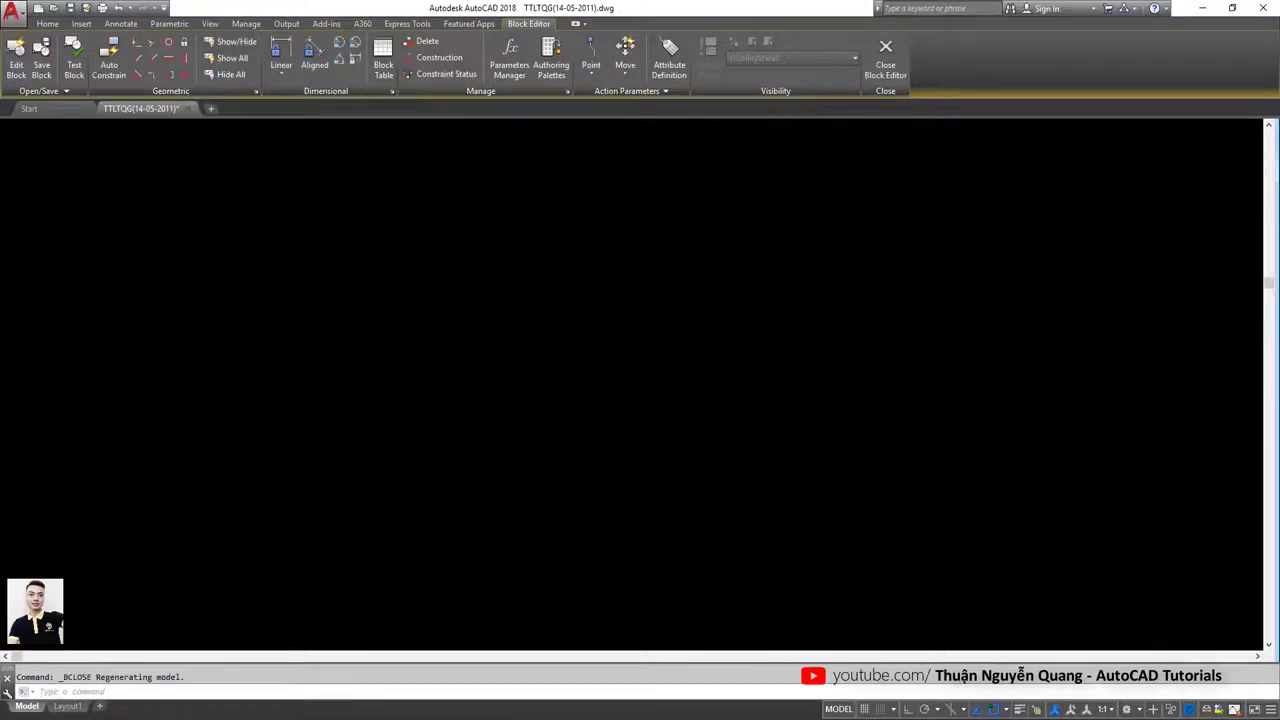
click(30, 126)
key(Escape)
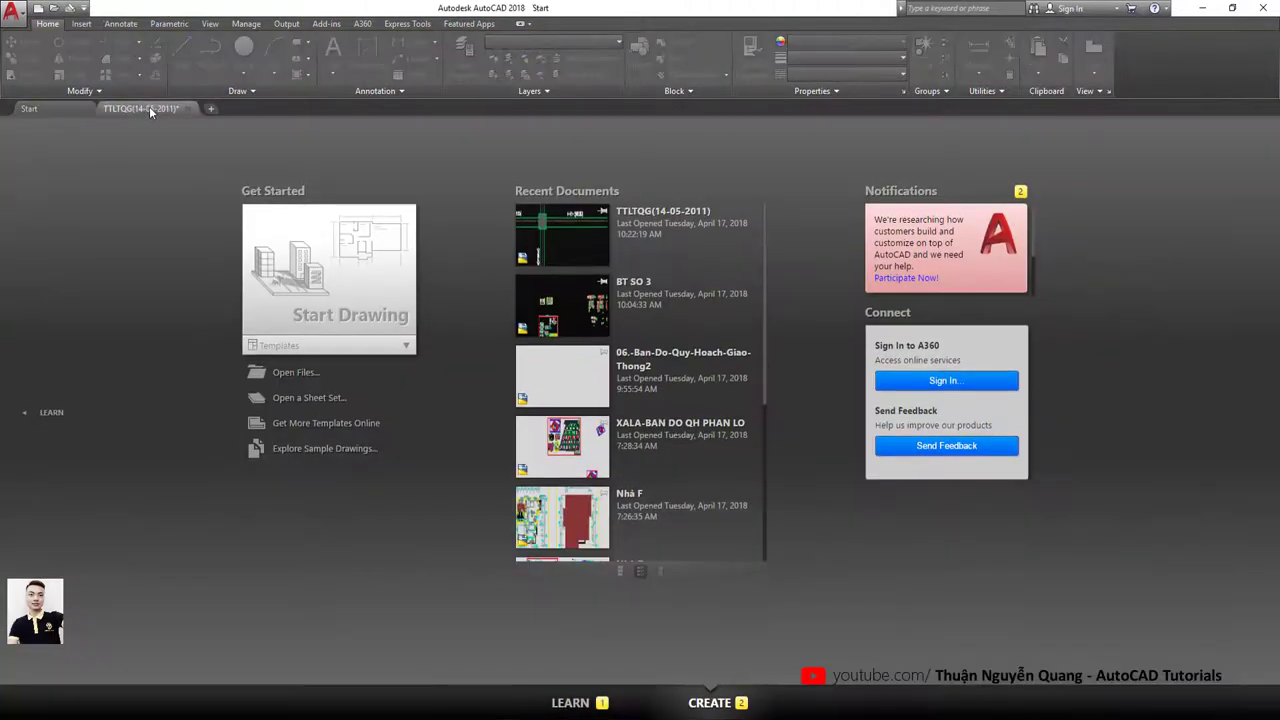
Step: Explode the conference-table block with X and inspect the resulting table and chairs
click(149, 106)
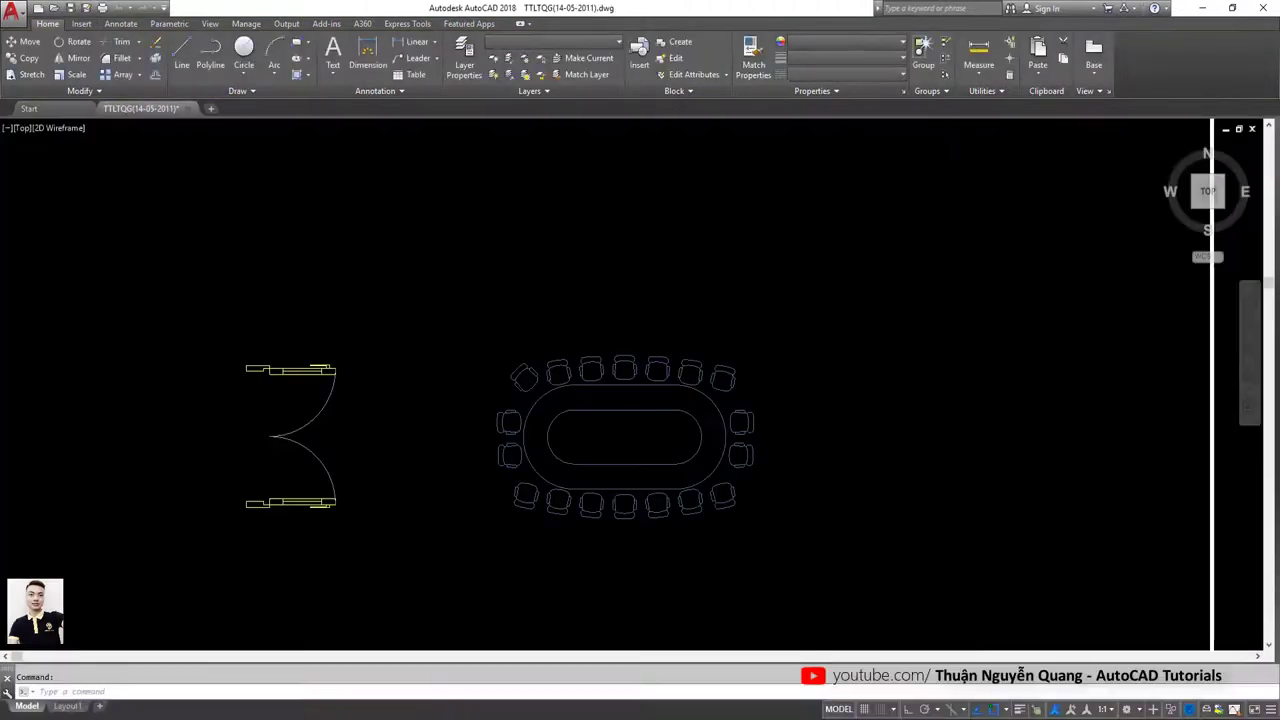
scroll(516, 369, down, 4)
scroll(516, 369, up, 4)
click(545, 355)
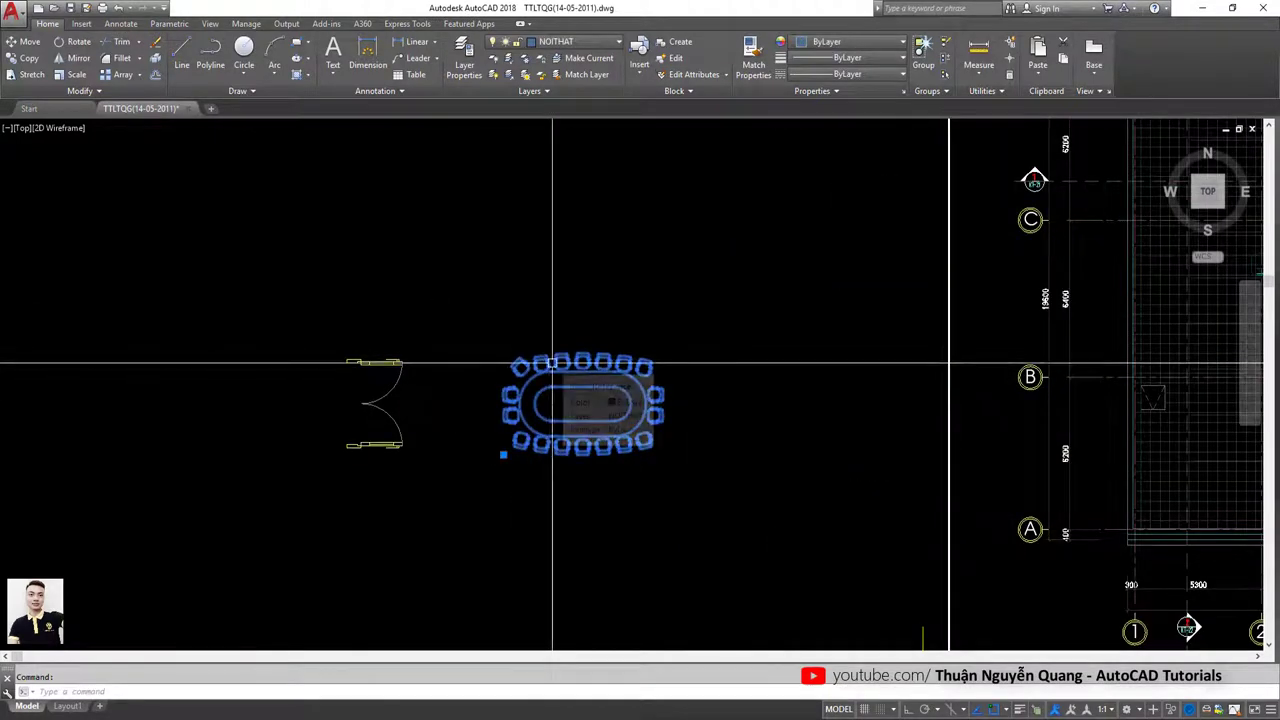
text(x)
key(Return)
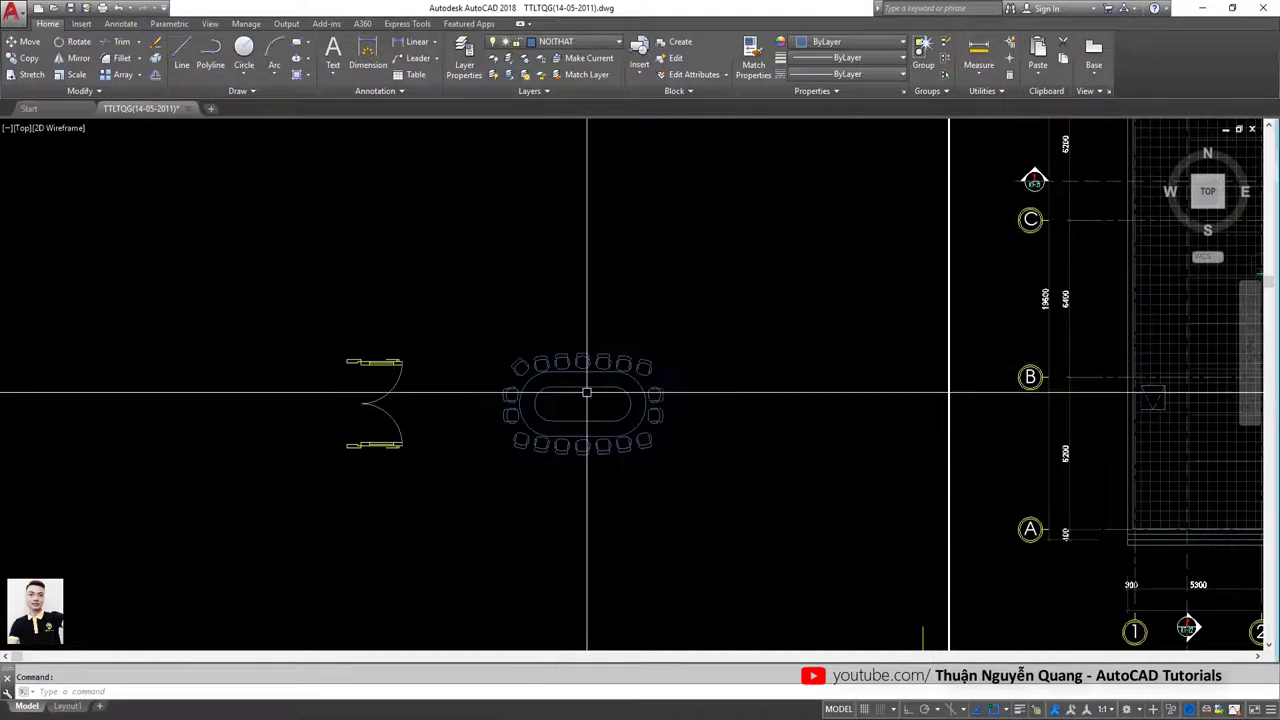
click(591, 372)
scroll(607, 347, up, 2)
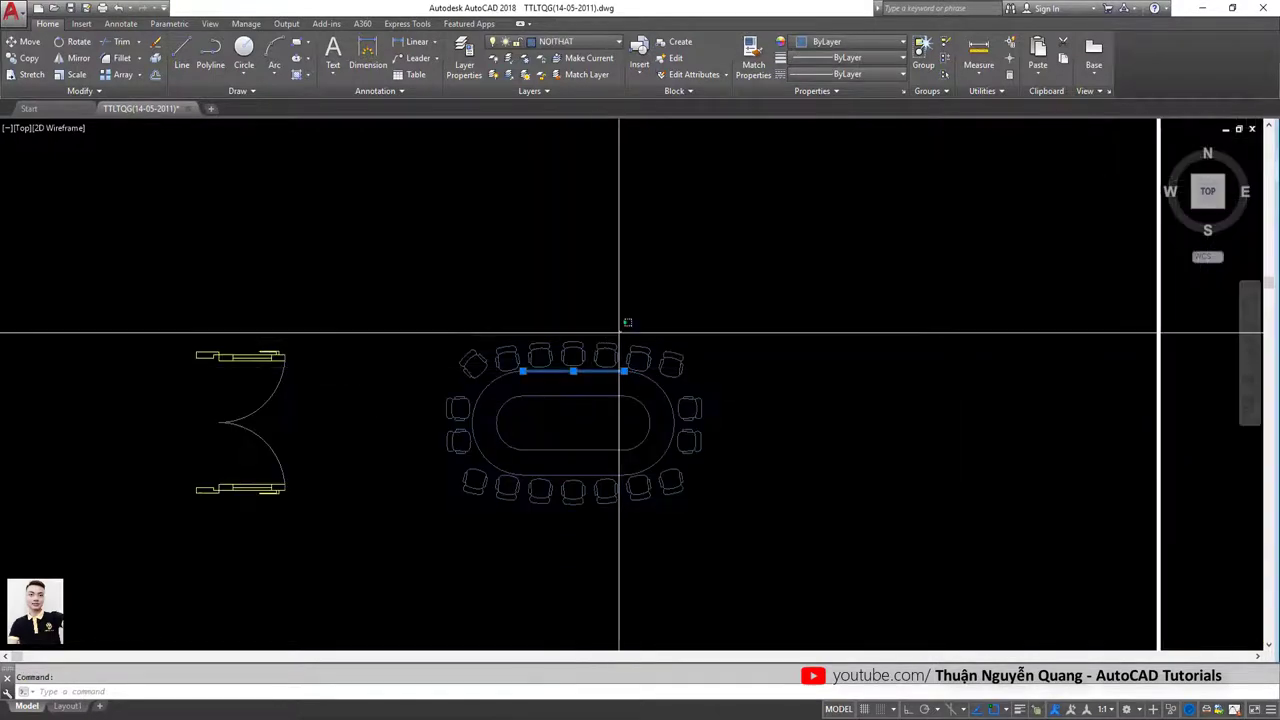
click(623, 333)
click(492, 372)
key(Escape)
Step: Zoom out and pan to show the table and double door beside the floor-plan sheet rows
scroll(552, 386, down, 5)
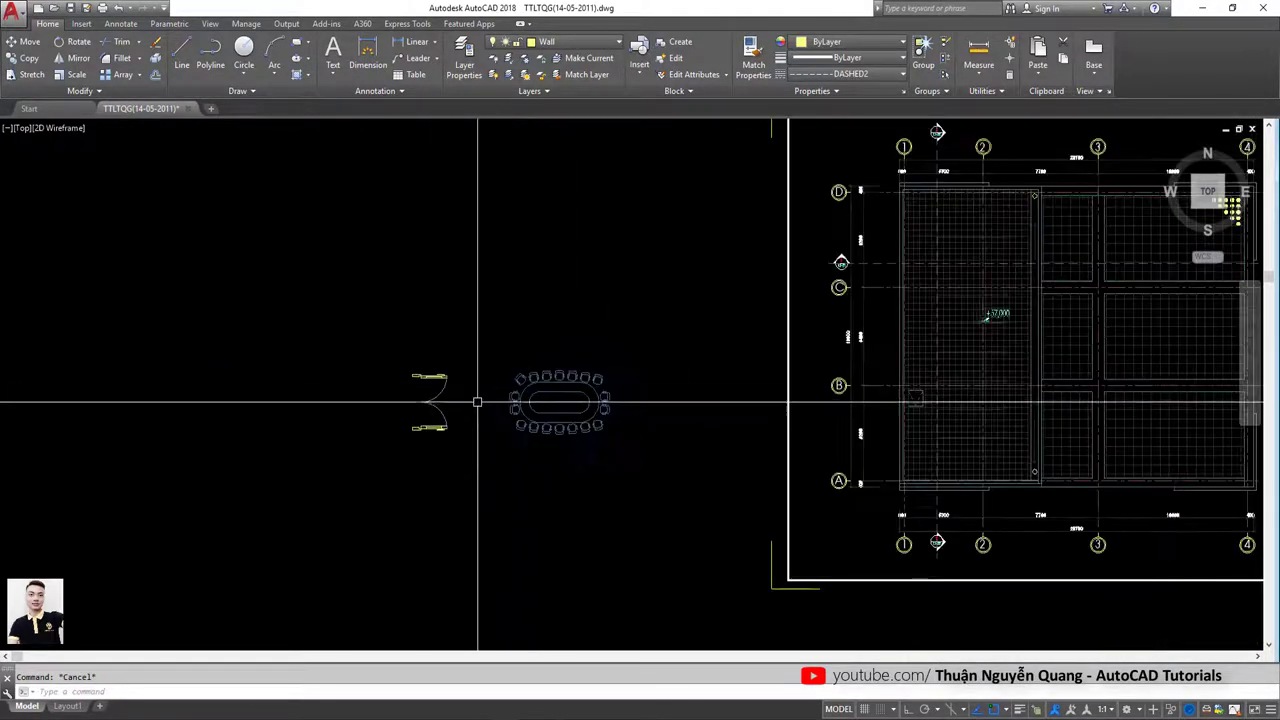
scroll(428, 400, up, 3)
scroll(428, 371, down, 2)
scroll(499, 386, down, 5)
scroll(499, 386, down, 3)
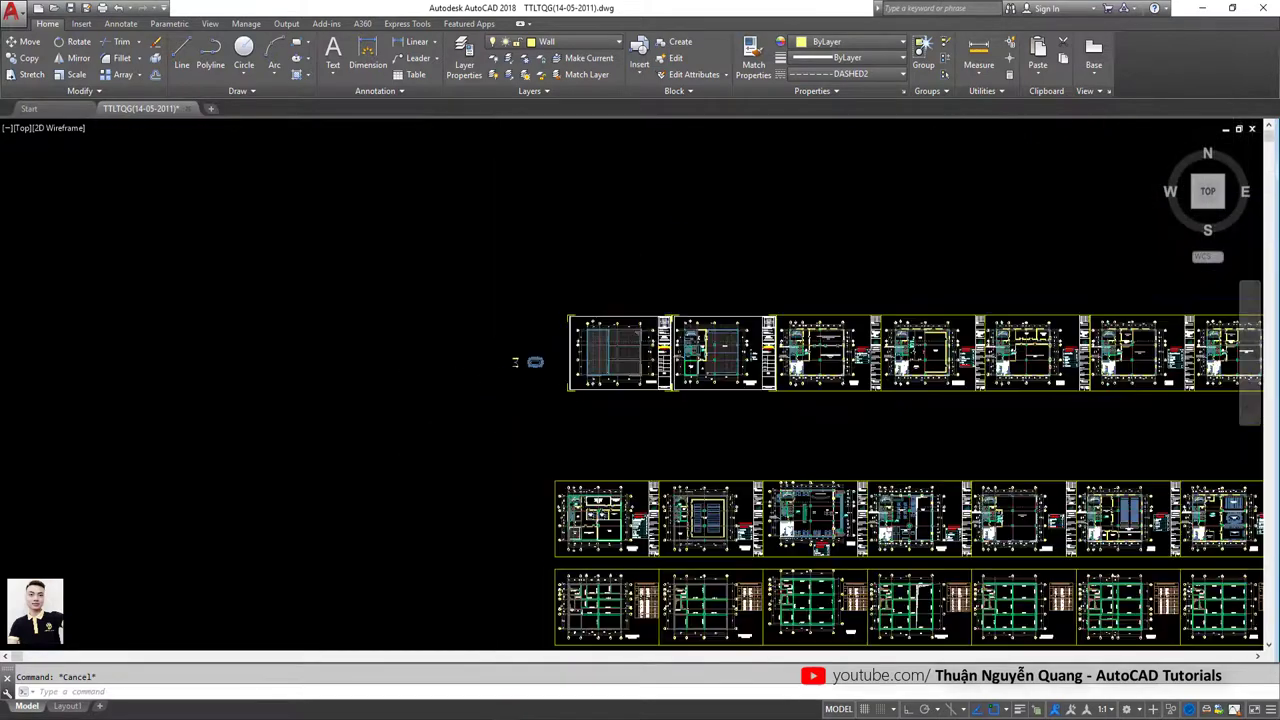
scroll(640, 400, down, 2)
middle_drag(677, 414, 477, 397)
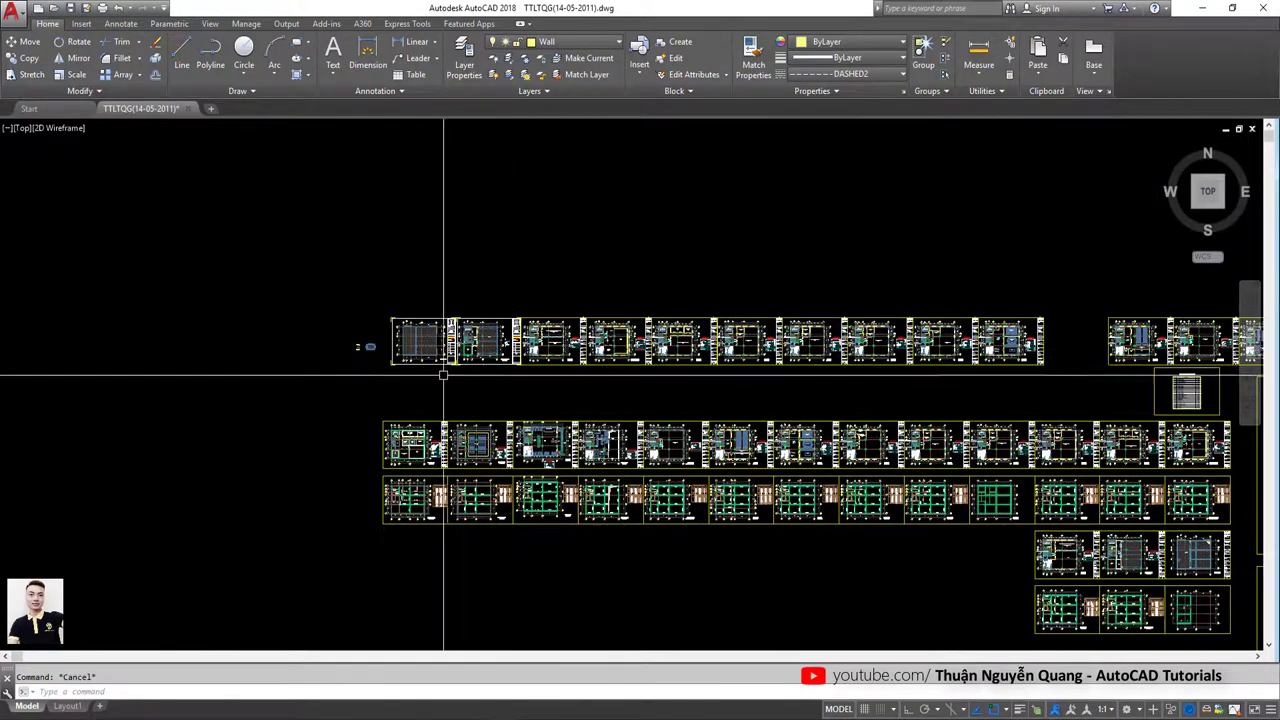
scroll(405, 352, up, 4)
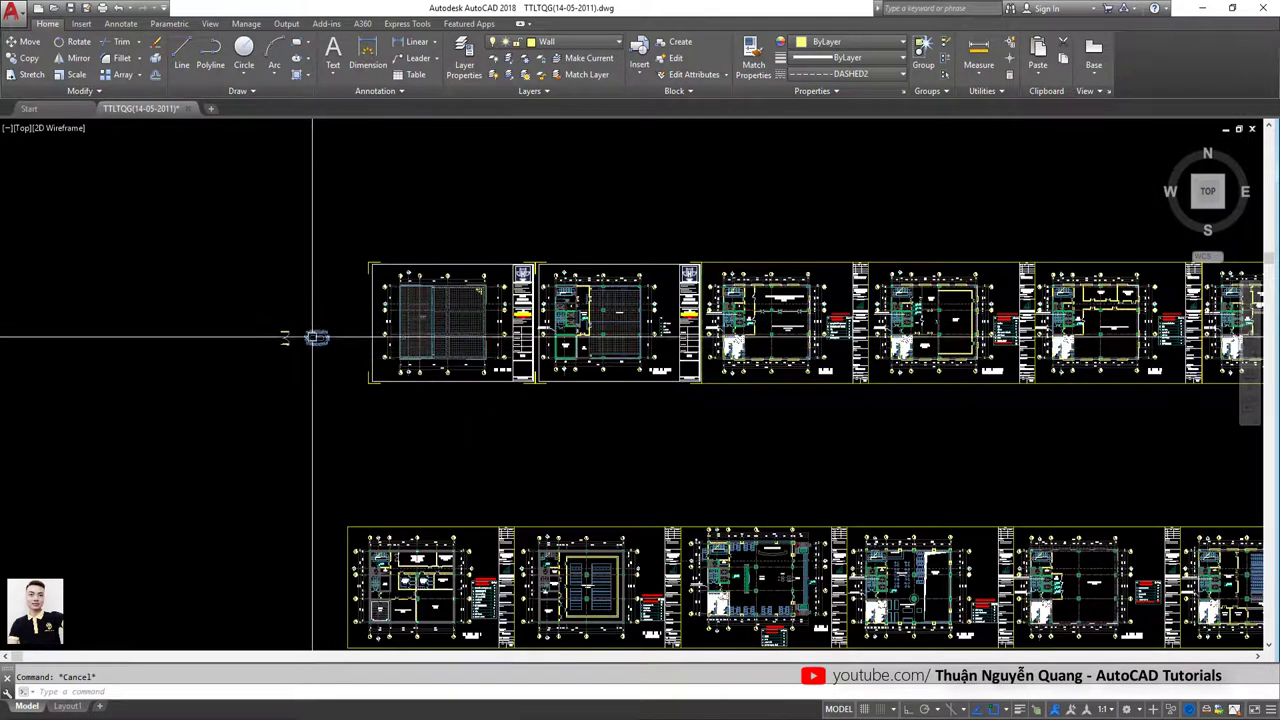
scroll(312, 337, up, 2)
scroll(312, 336, up, 2)
scroll(340, 330, up, 1)
scroll(352, 325, down, 3)
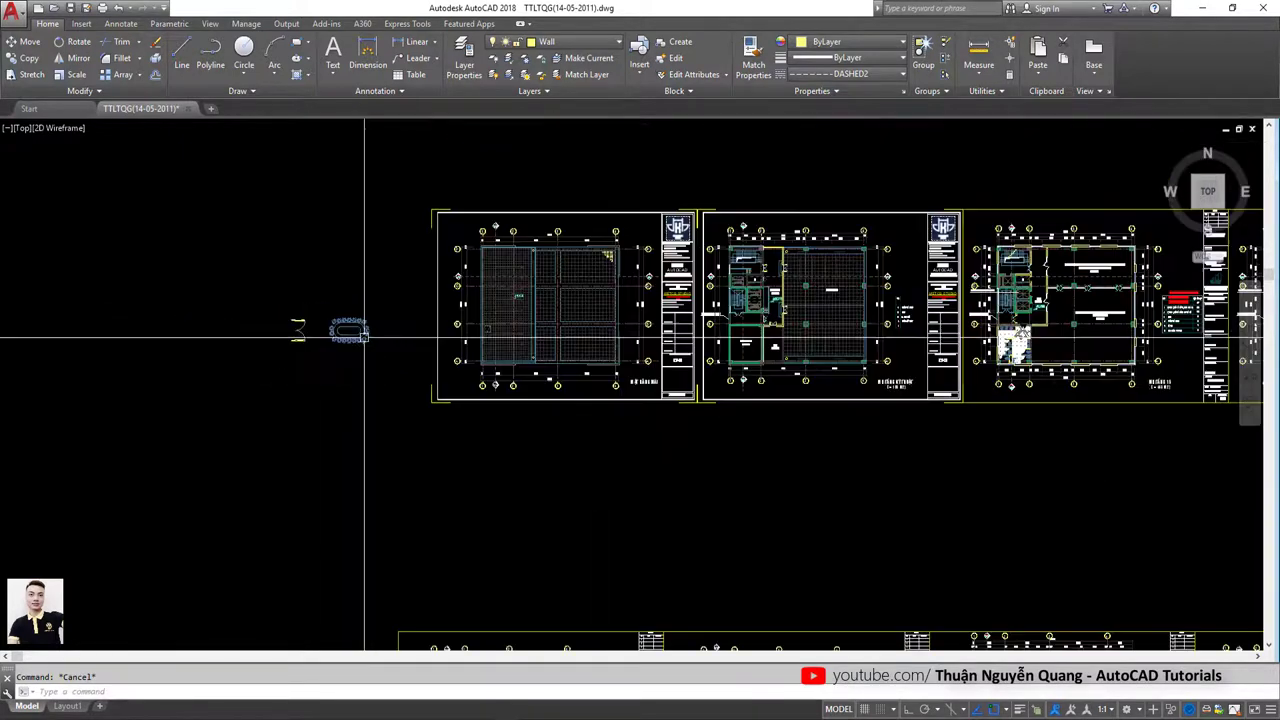
scroll(400, 337, up, 3)
scroll(406, 363, down, 3)
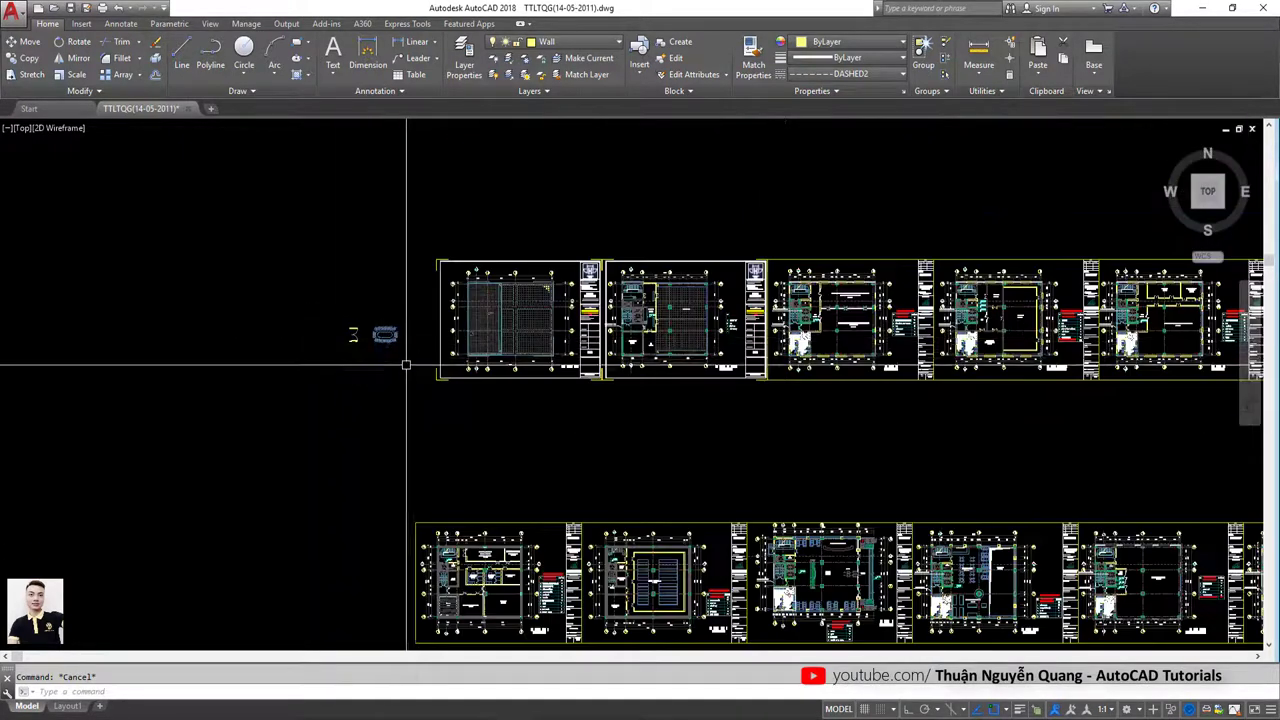
mouse_move(406, 363)
middle_down()
mouse_move(262, 350)
mouse_move(264, 318)
middle_up()
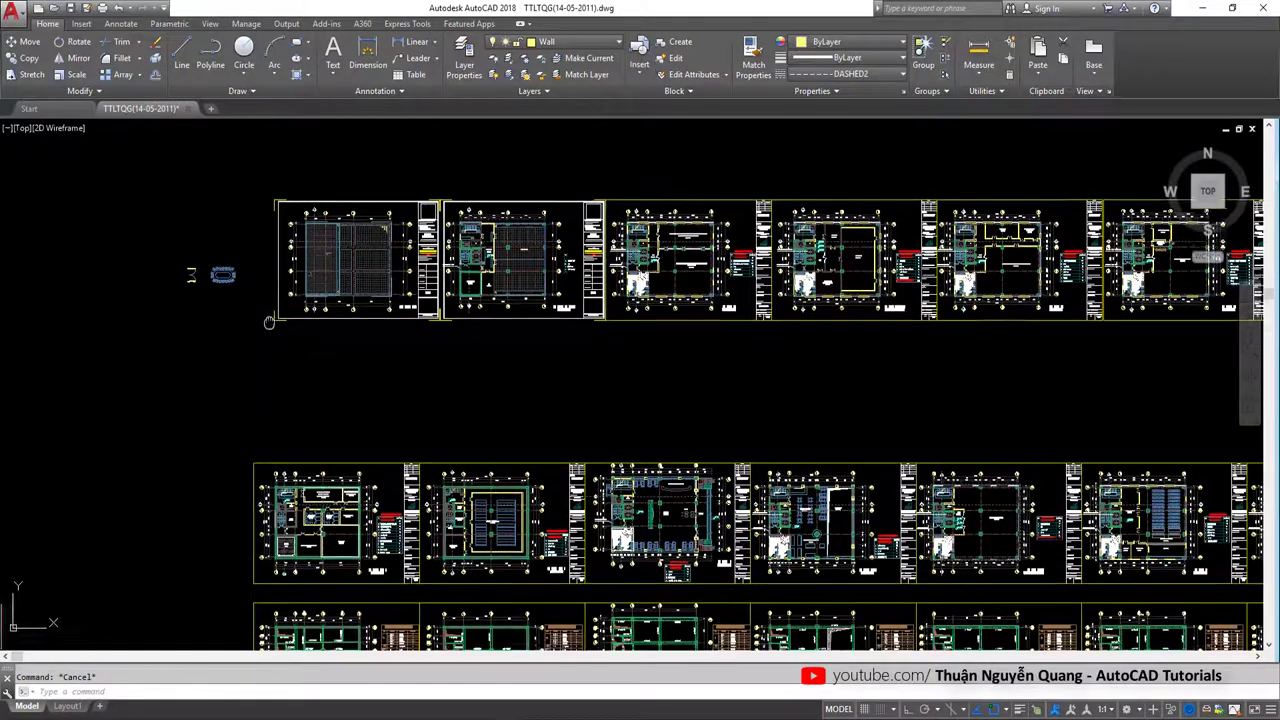
middle_drag(471, 366, 445, 356)
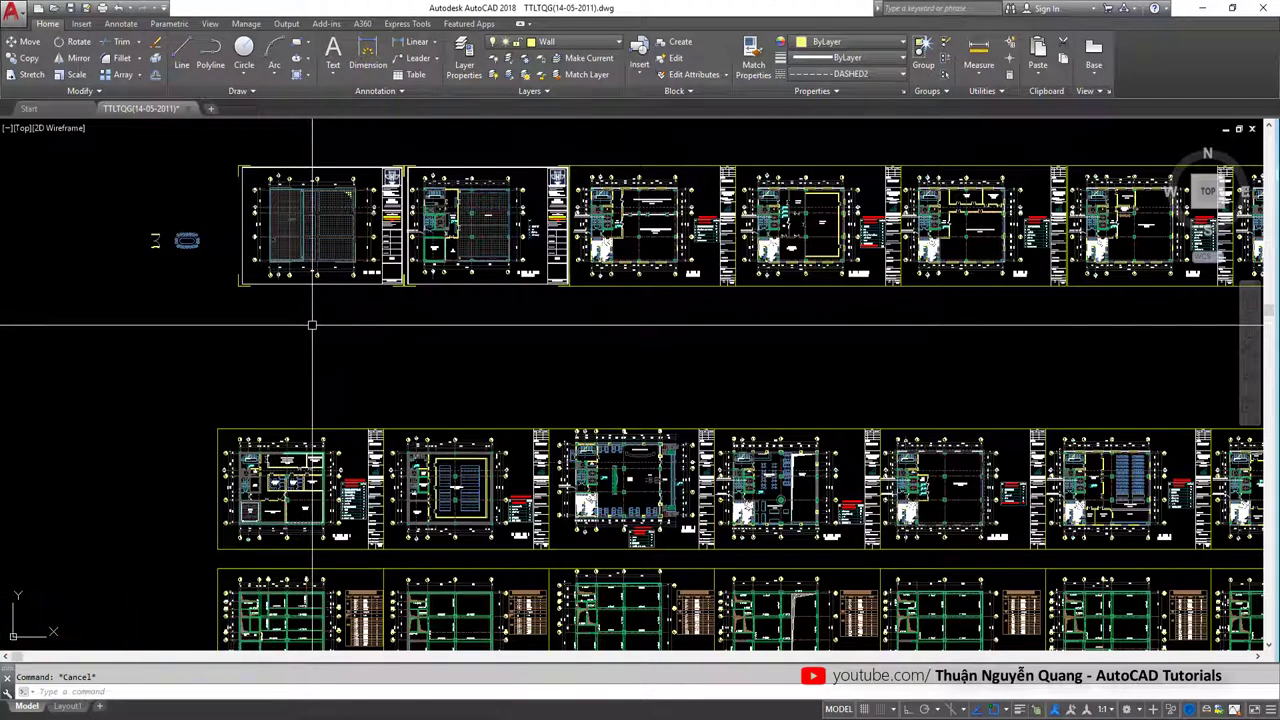
mouse_move(503, 351)
middle_down()
mouse_move(436, 361)
mouse_move(386, 341)
middle_up()
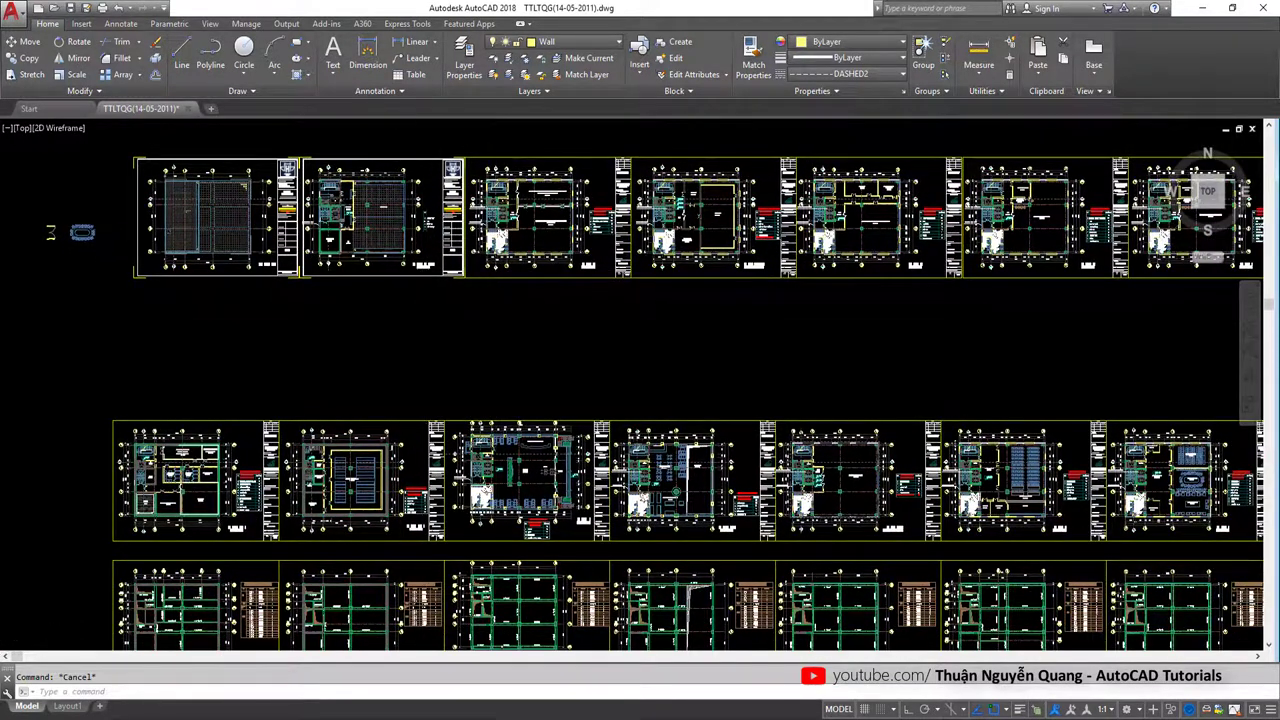
scroll(629, 401, down, 1)
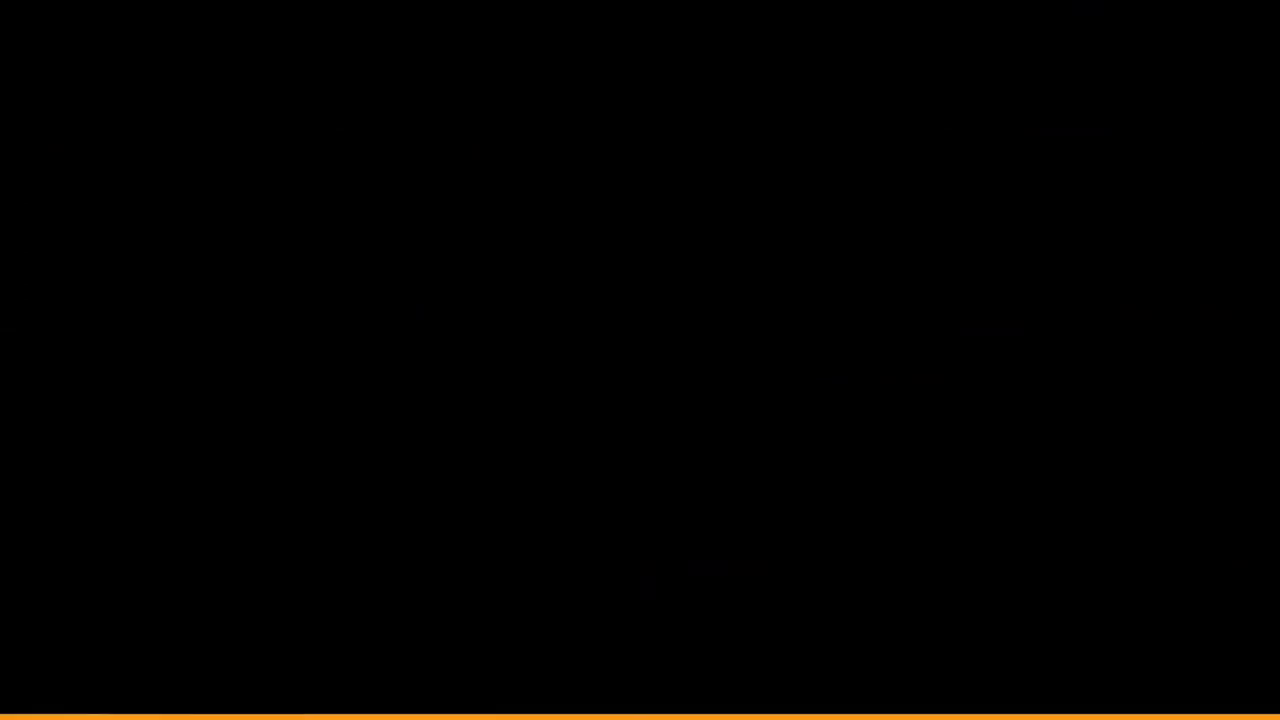